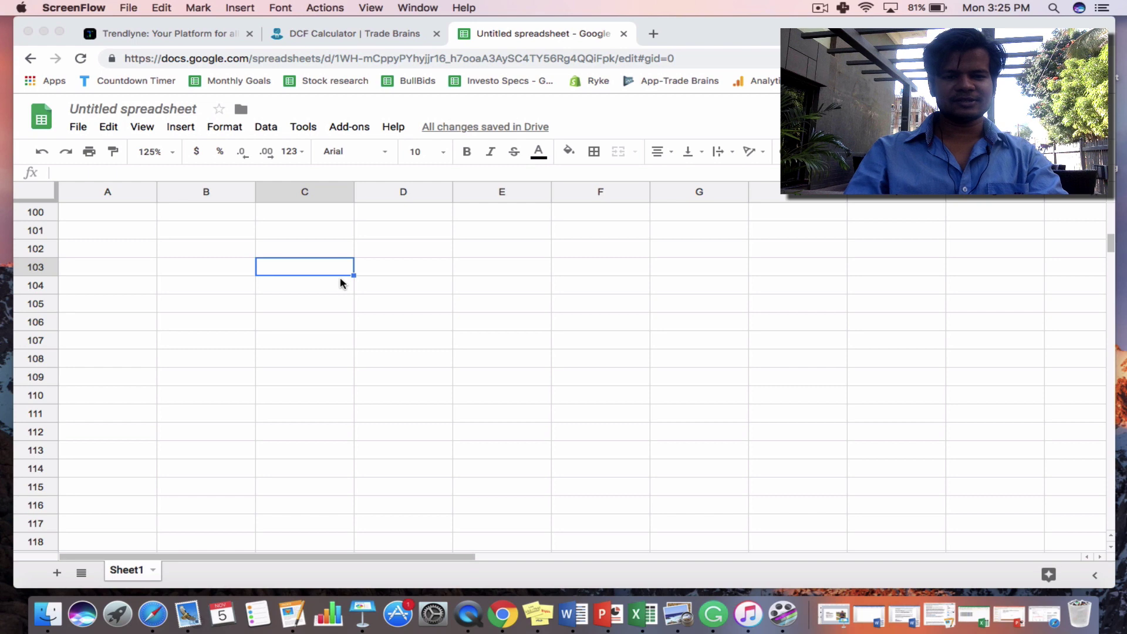
- Enter the headers Year 1, Year 2, Year 3, Year 4 and Year 5 across cells C103 to G103
left_click(294, 265)
type("Year 1")
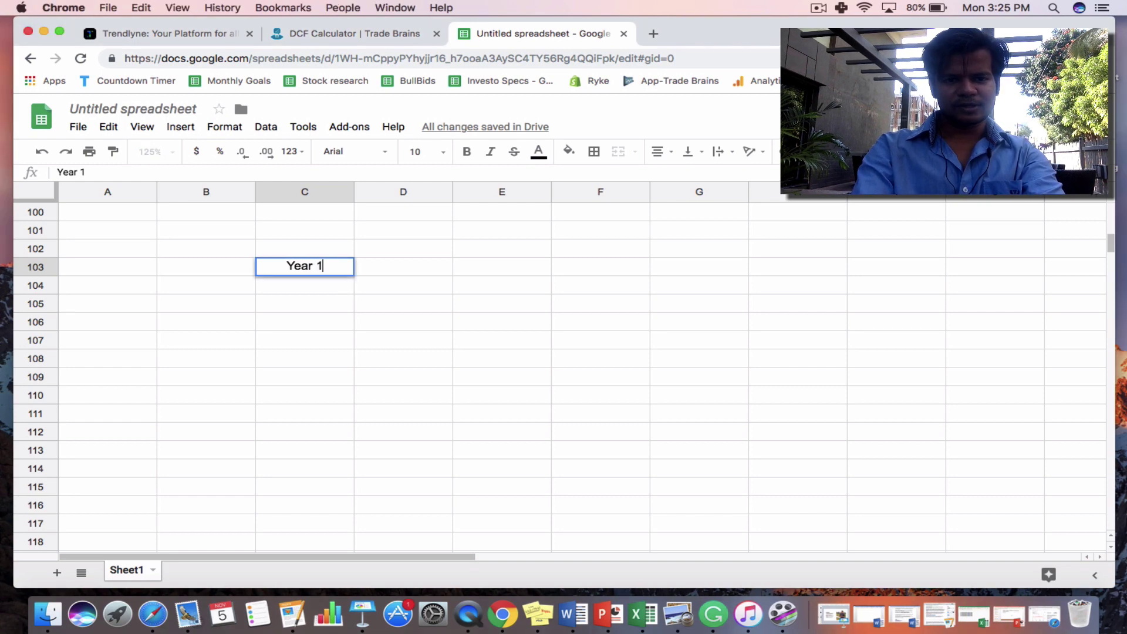
key("Tab")
type("Year 2")
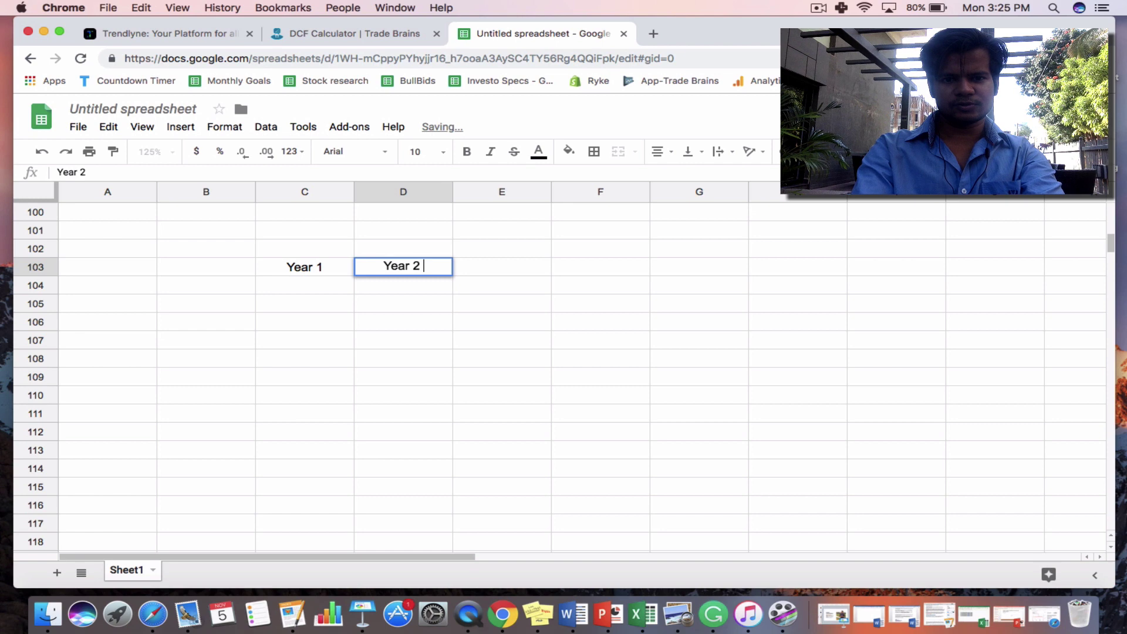
key("Tab")
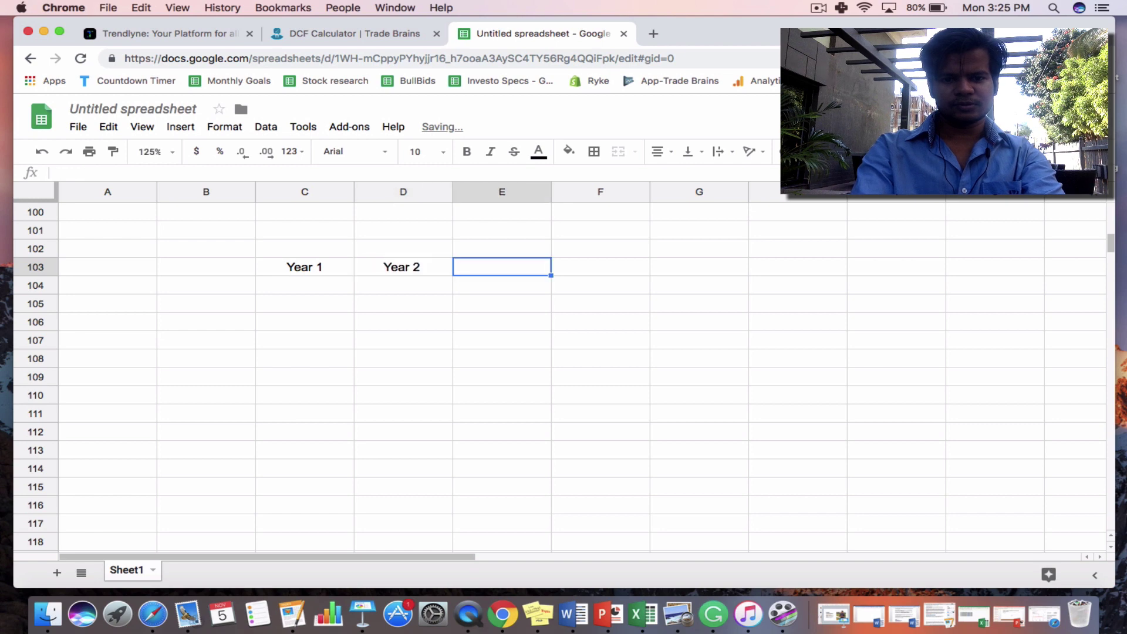
type("Year 3")
key("Tab")
type("Ye")
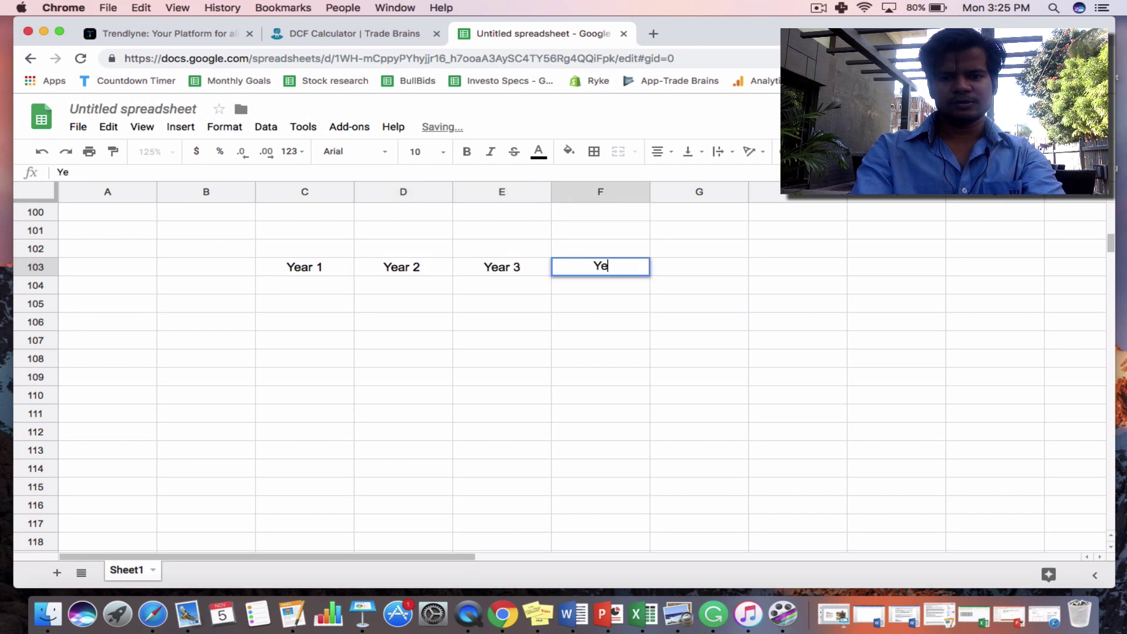
type("ar 4")
key("Tab")
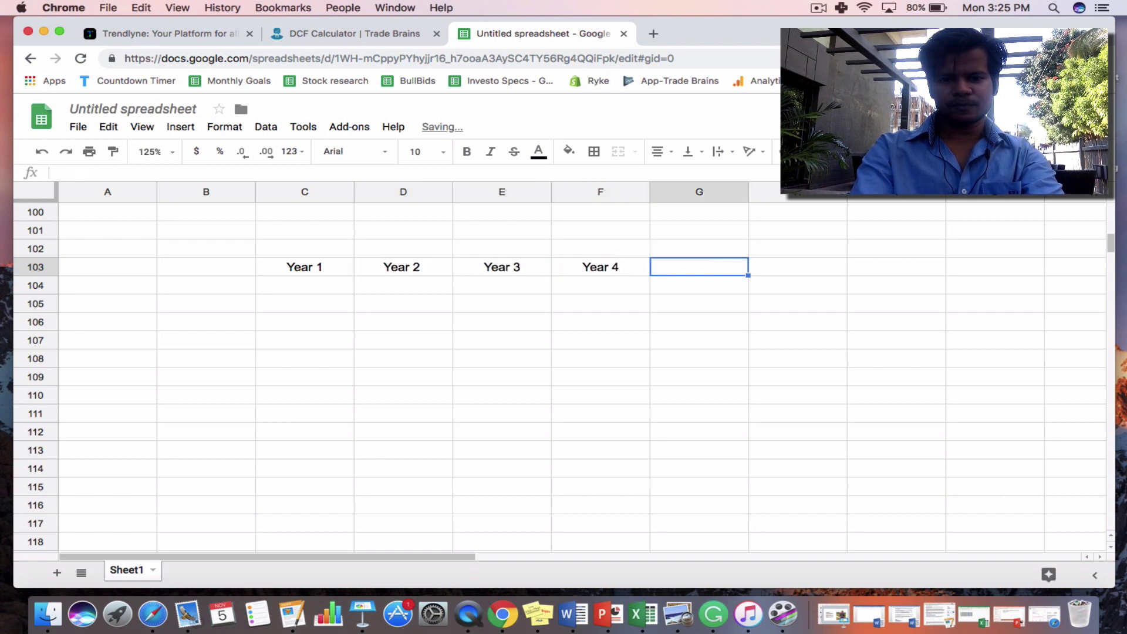
type("Year5")
key("Return")
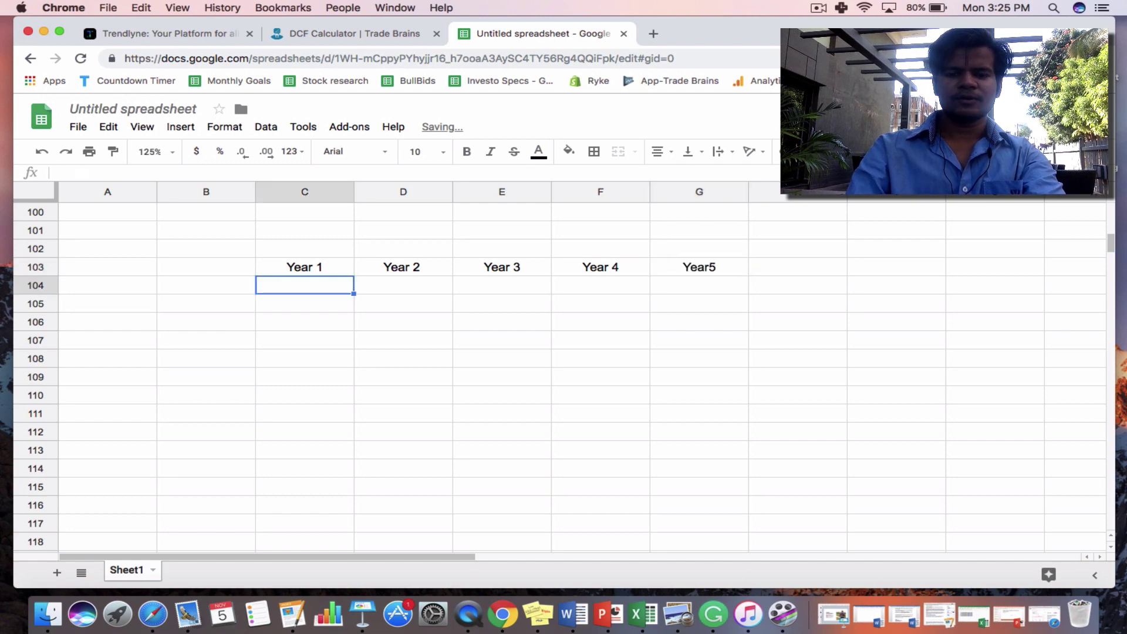
double_click(712, 268)
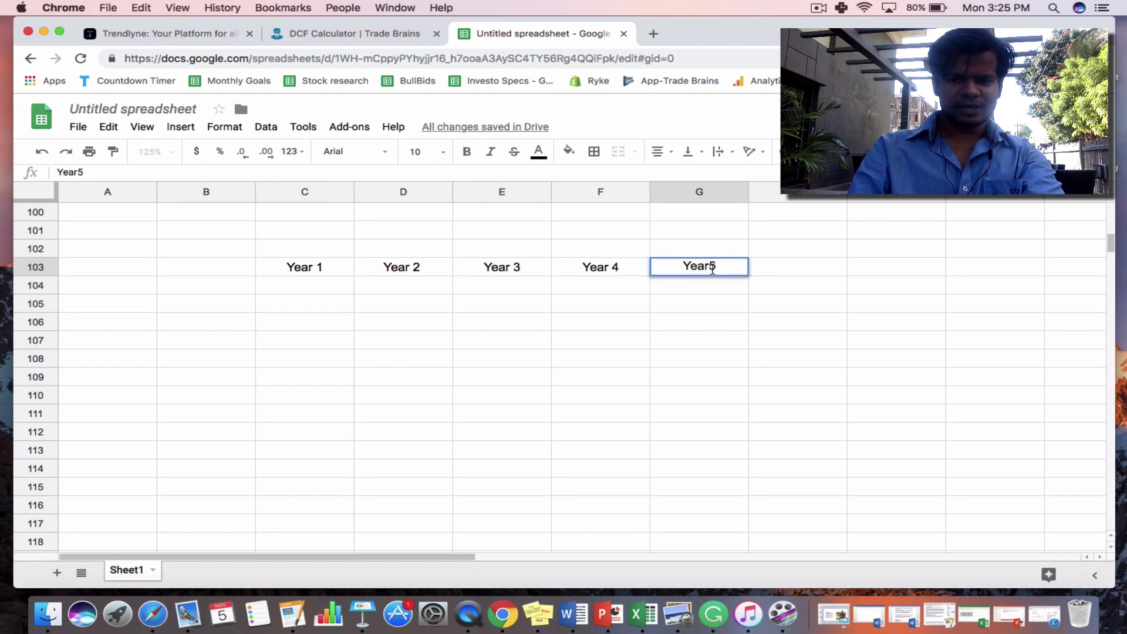
key("Left")
- Enter 100 under each year header, from C104 to G104
left_click(326, 286)
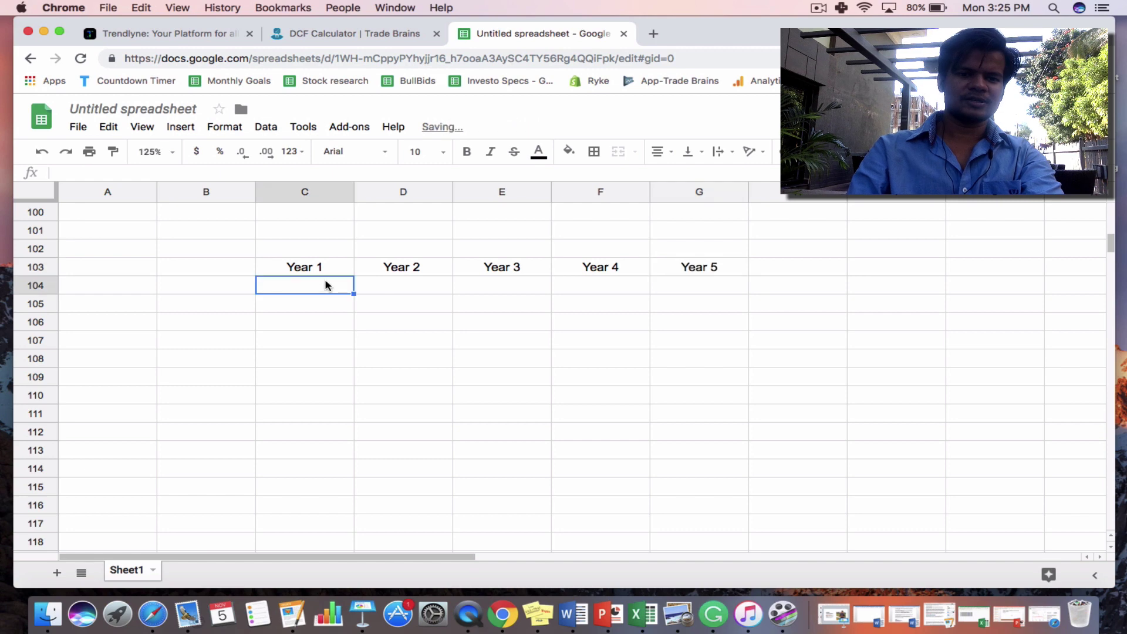
type("100")
key("Tab")
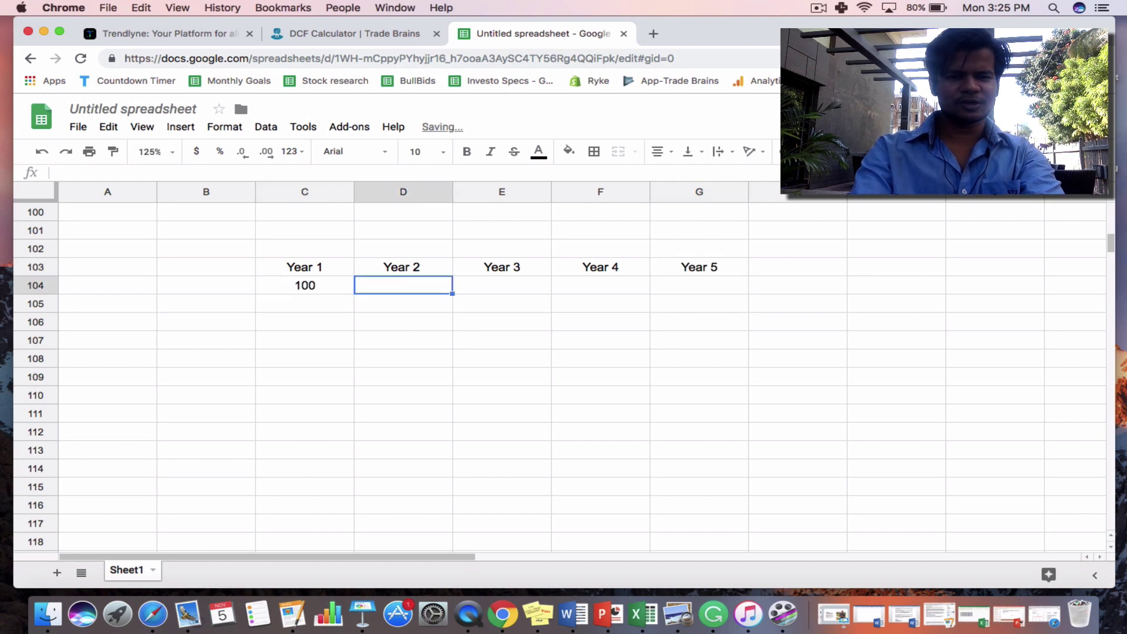
type("100")
key("Tab")
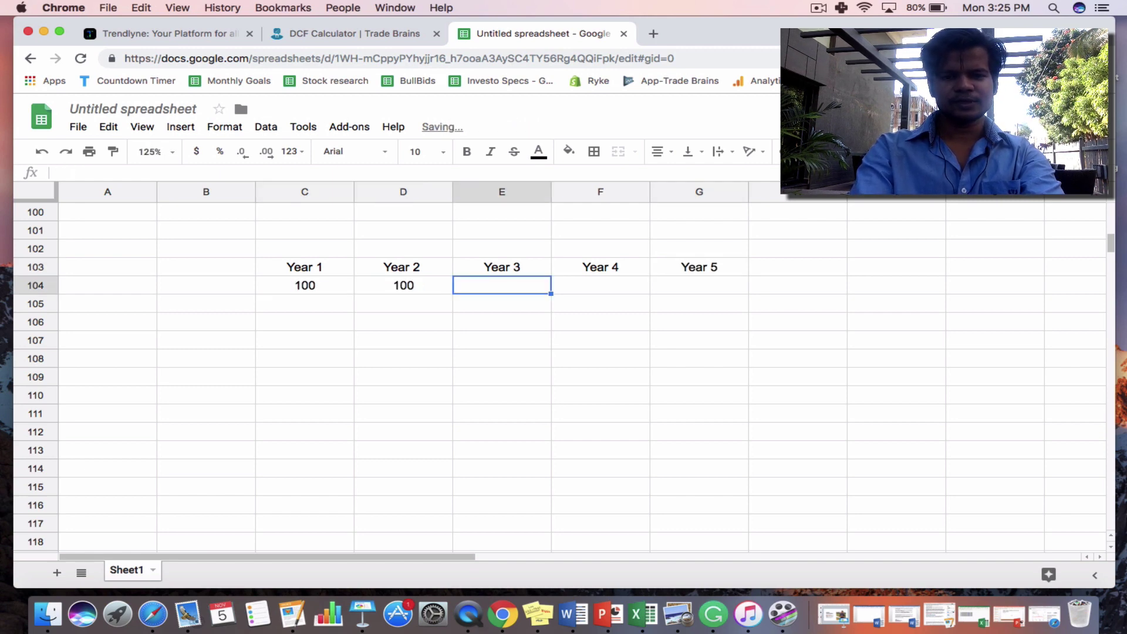
type("100")
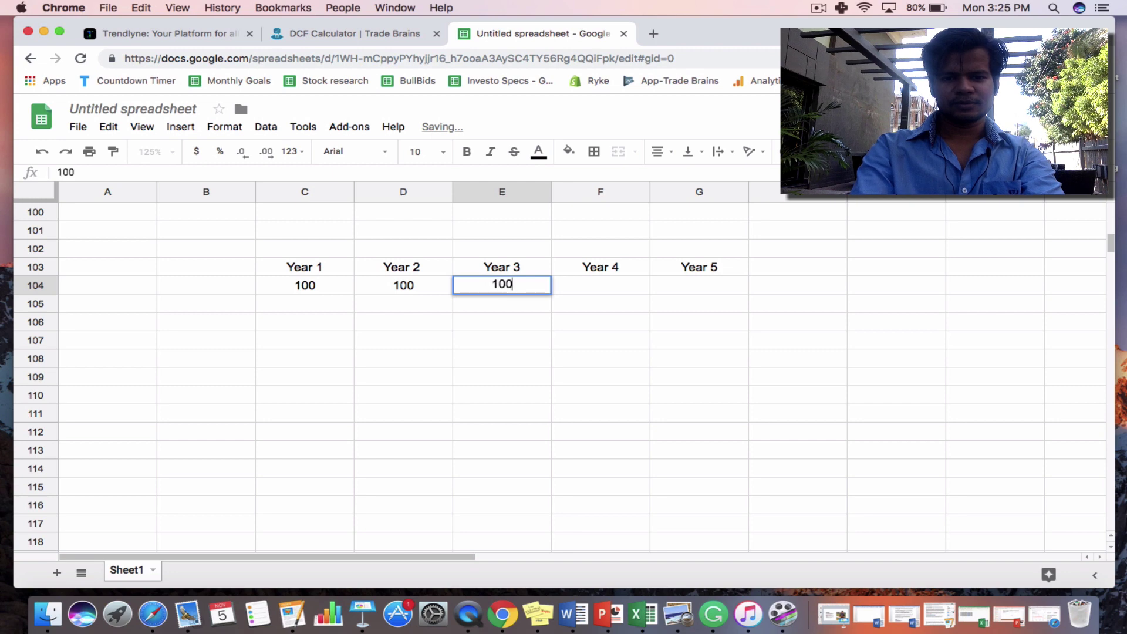
key("Tab")
type("100")
key("Tab")
type("100")
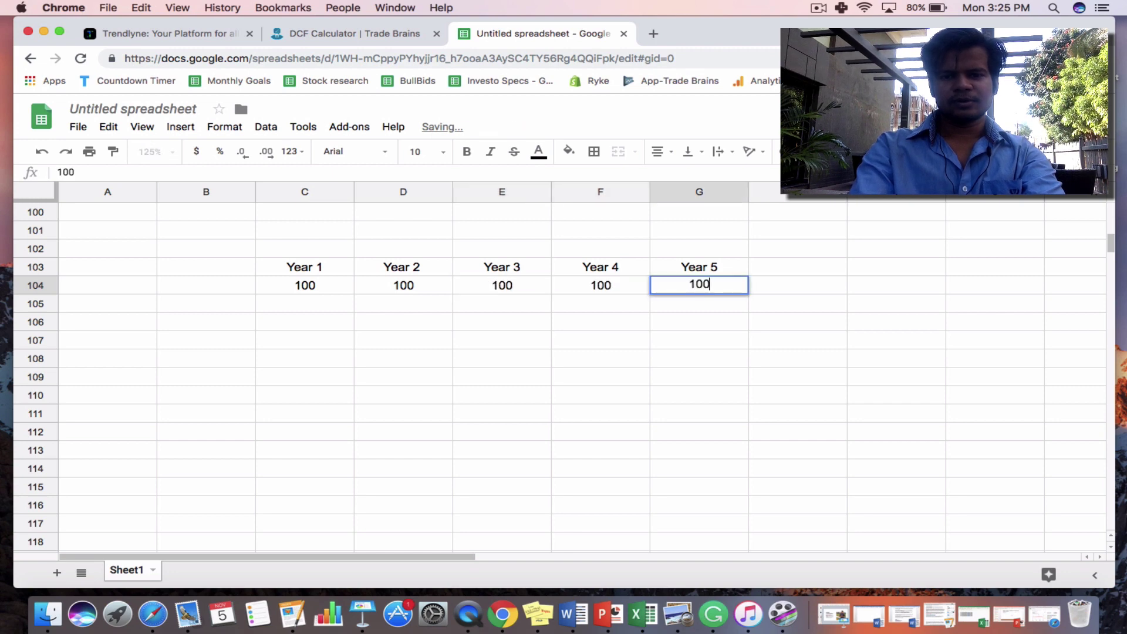
left_click_drag(305, 285, 411, 285)
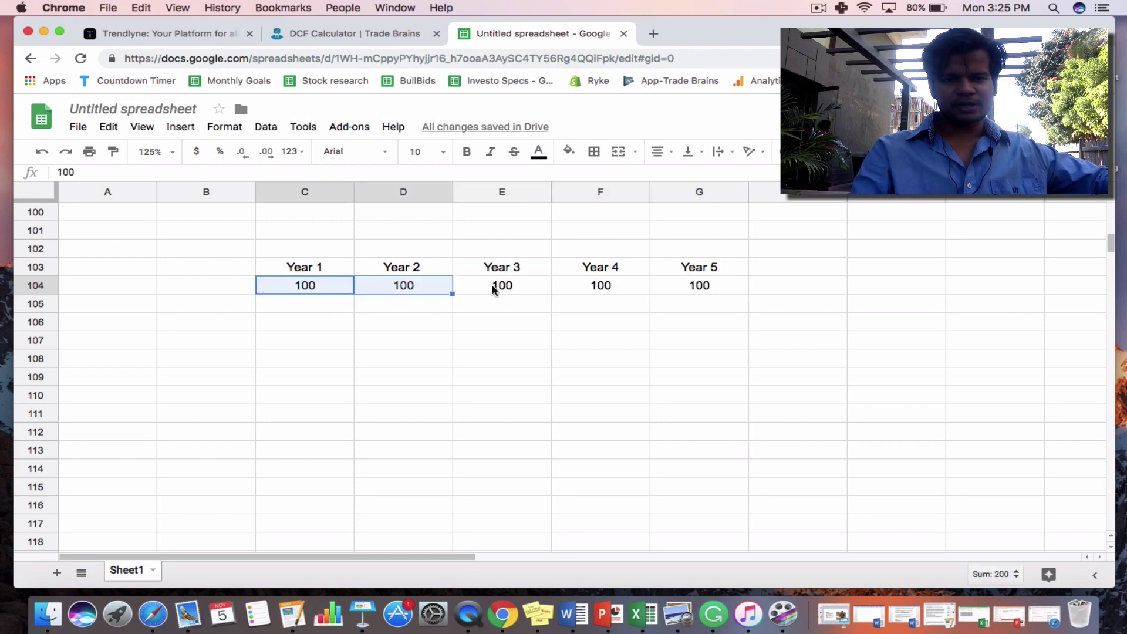
- Label the row of yearly amounts "Cash flow" in cell B104
left_click(329, 290)
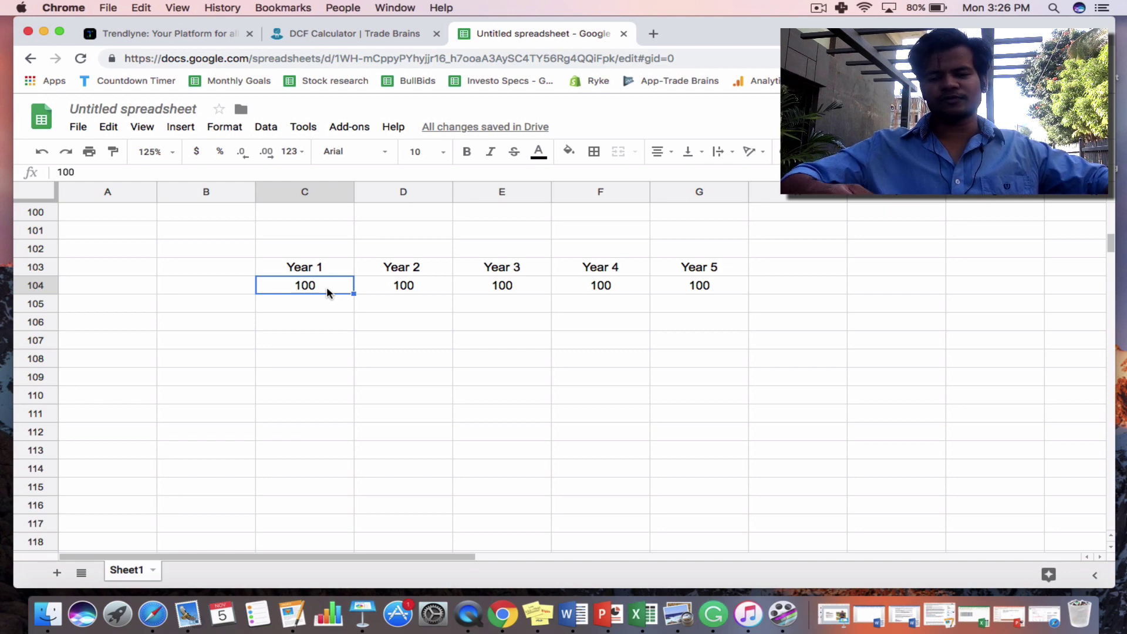
key("Left")
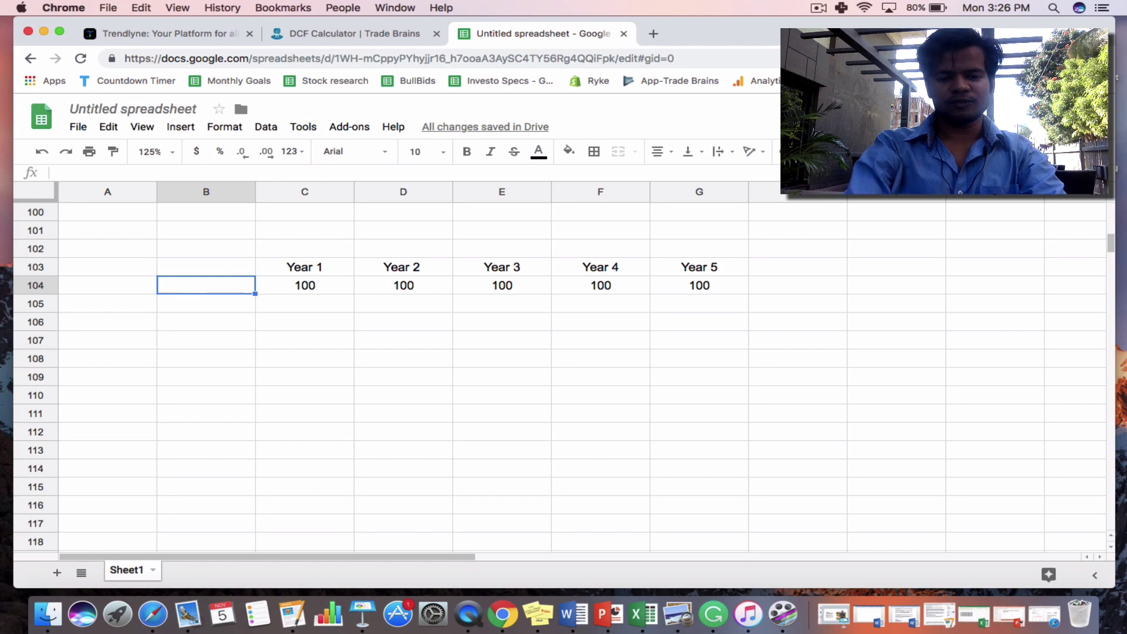
type("Cash flow")
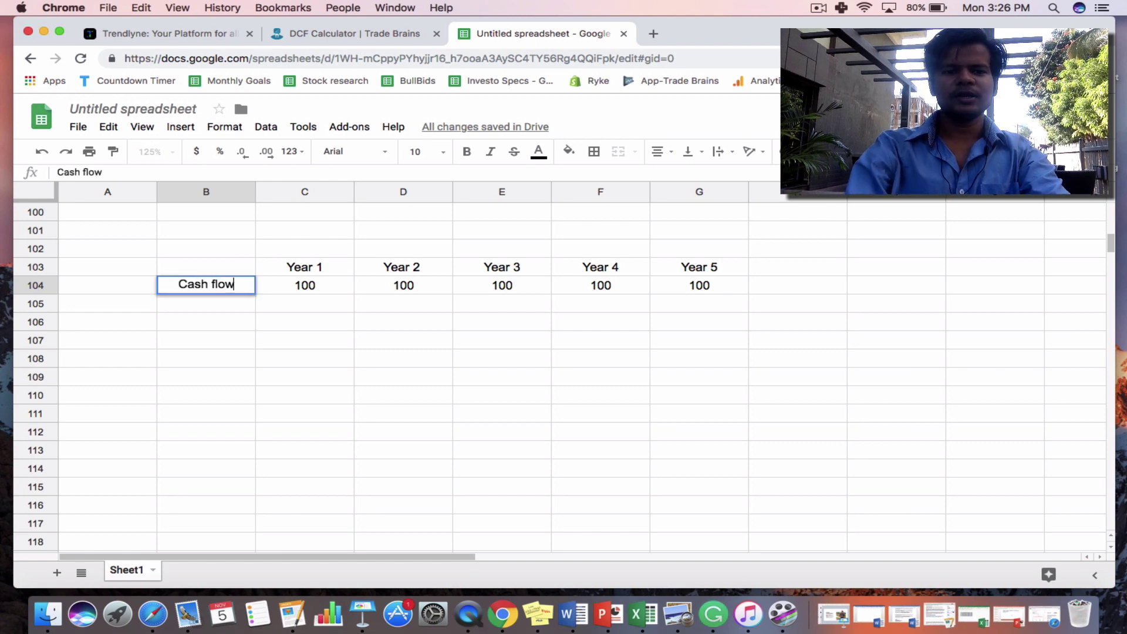
key("Return")
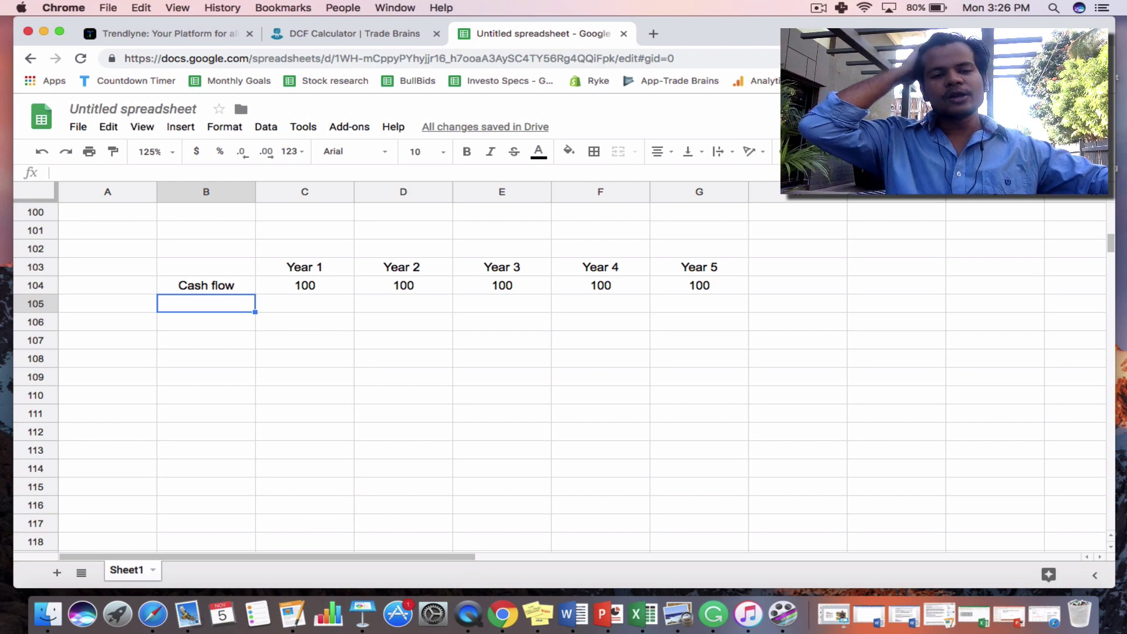
key("Up")
key("Right")
key("Right")
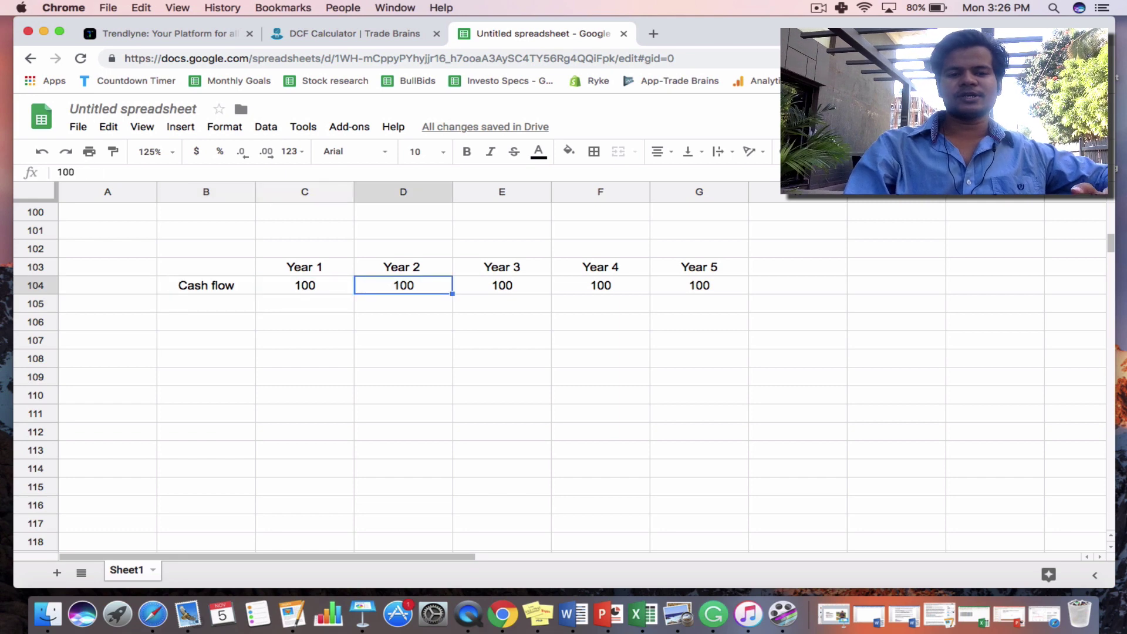
key("Left")
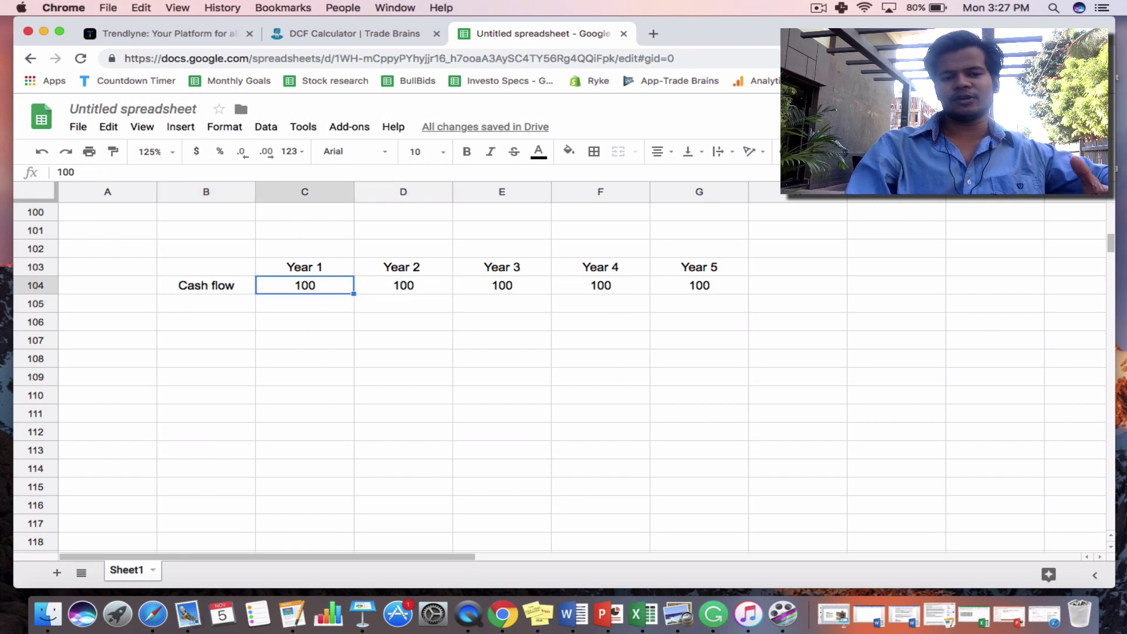
key("Right")
key("Right")
key("Right")
key("Right")
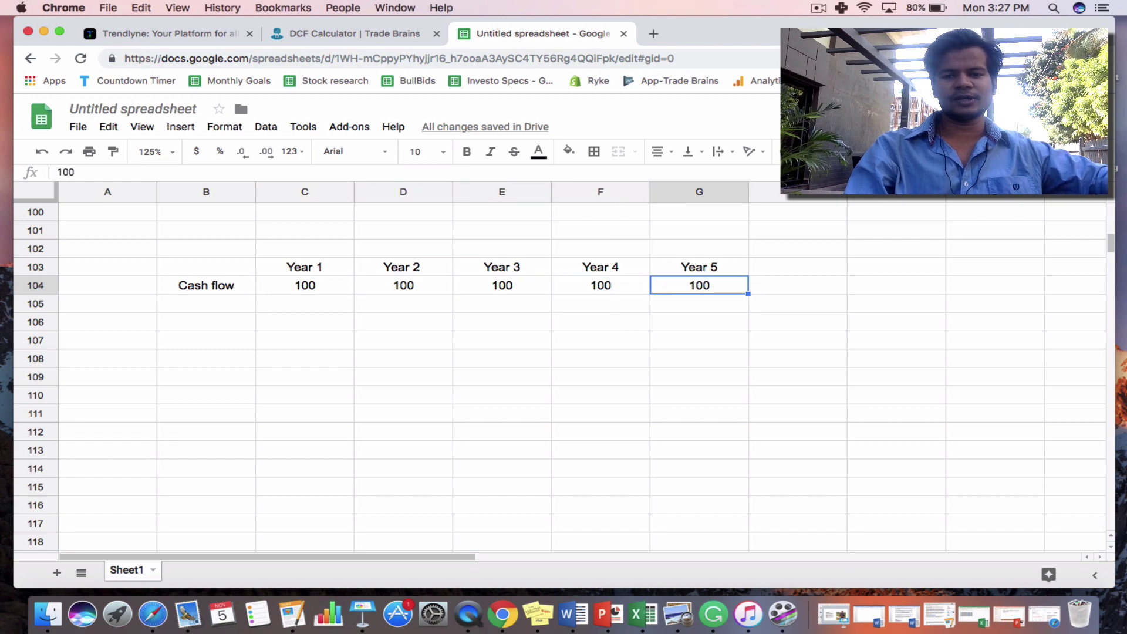
- Enter the label "PV" in cell H111, with the value 100 directly below it
key("Down")
key("Right")
key("Right")
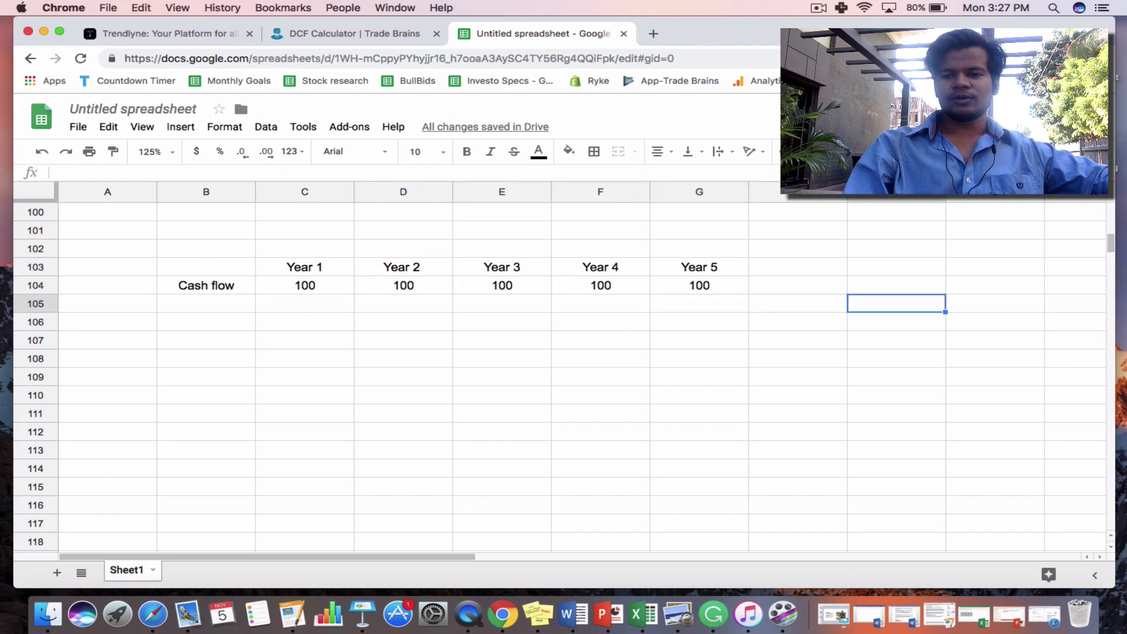
key("Down")
key("Down")
key("Down")
key("Down")
key("Down")
key("Down")
key("Left")
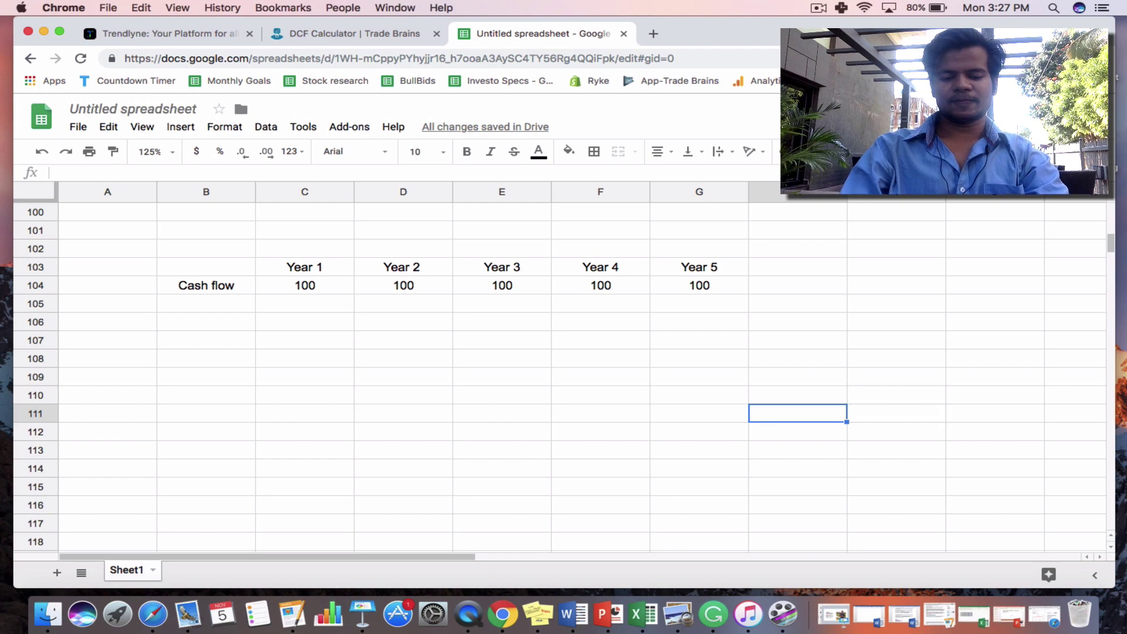
type("Pv")
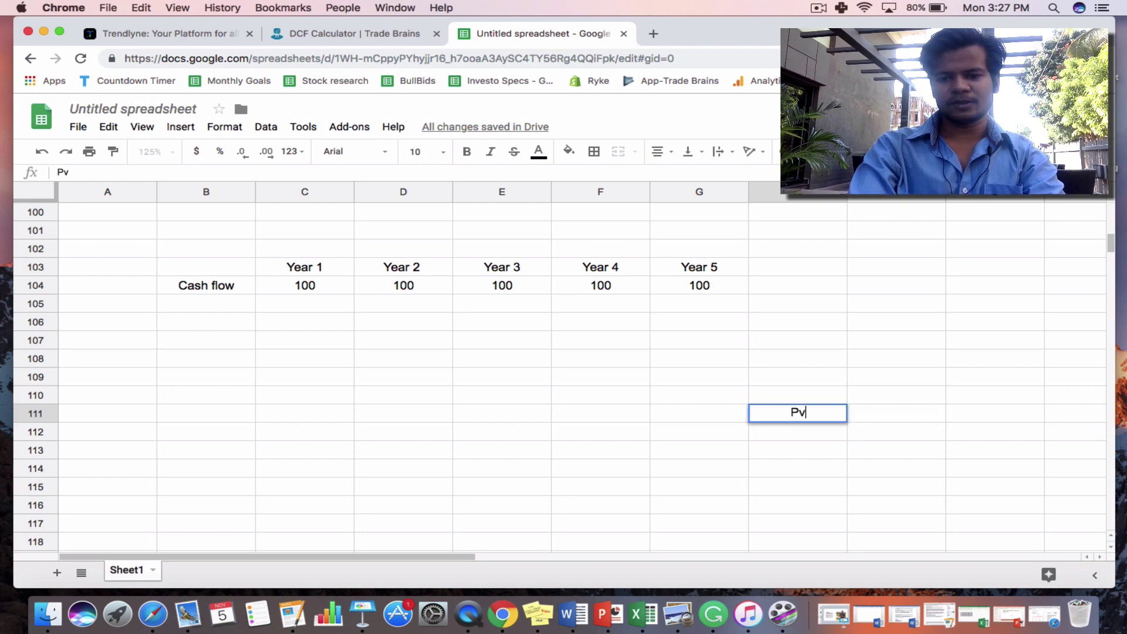
key("BackSpace")
type("v")
key("BackSpace")
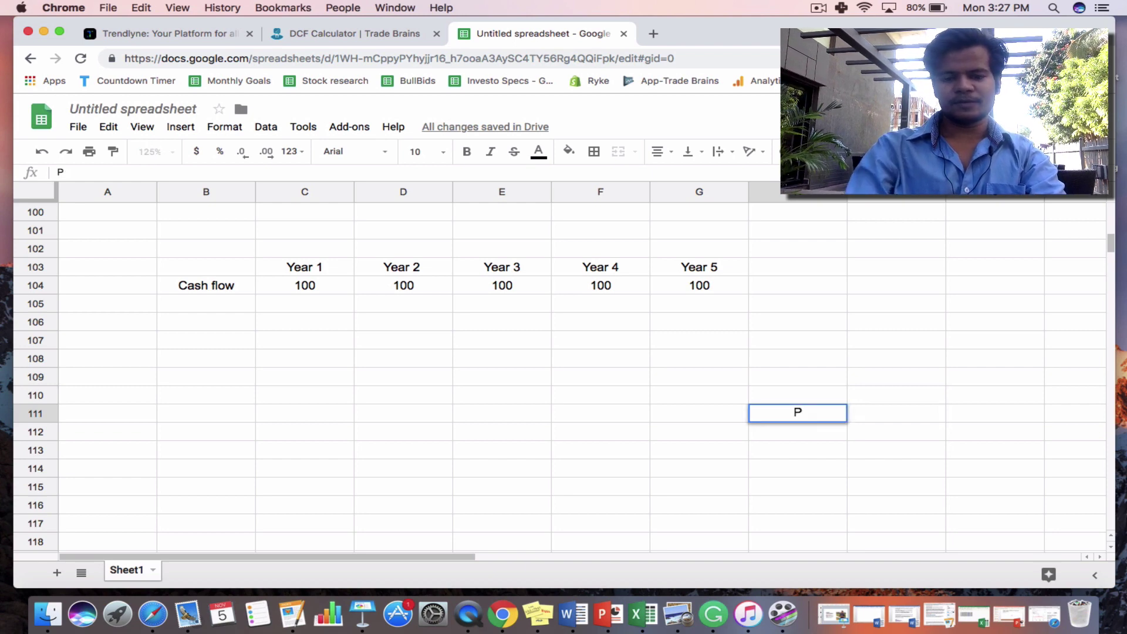
type("V")
key("Return")
type("100")
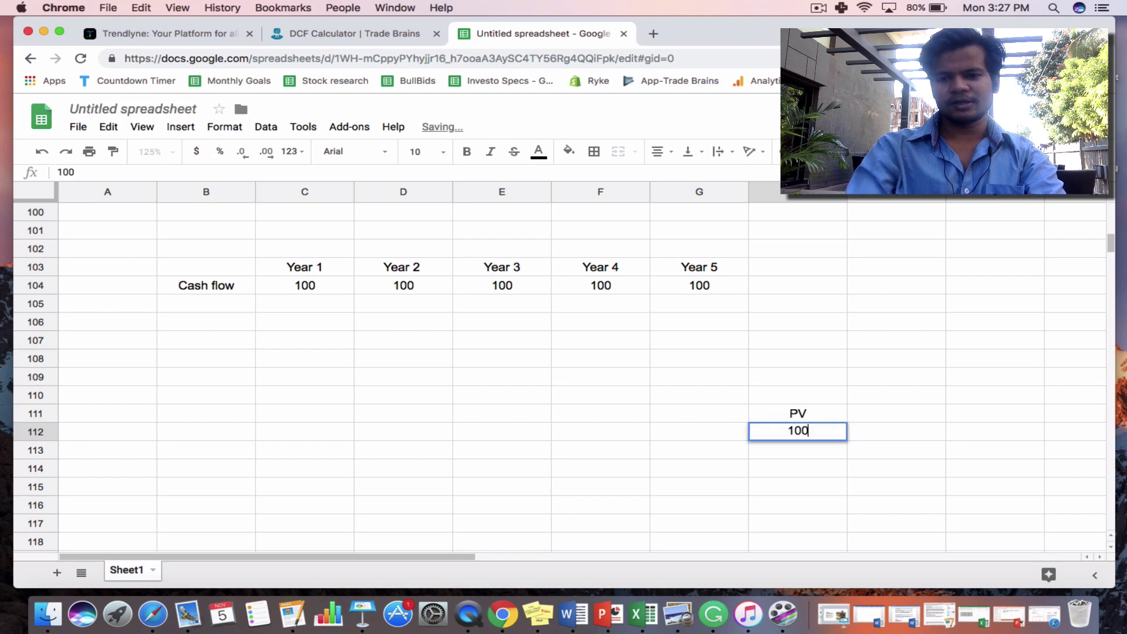
key("Tab")
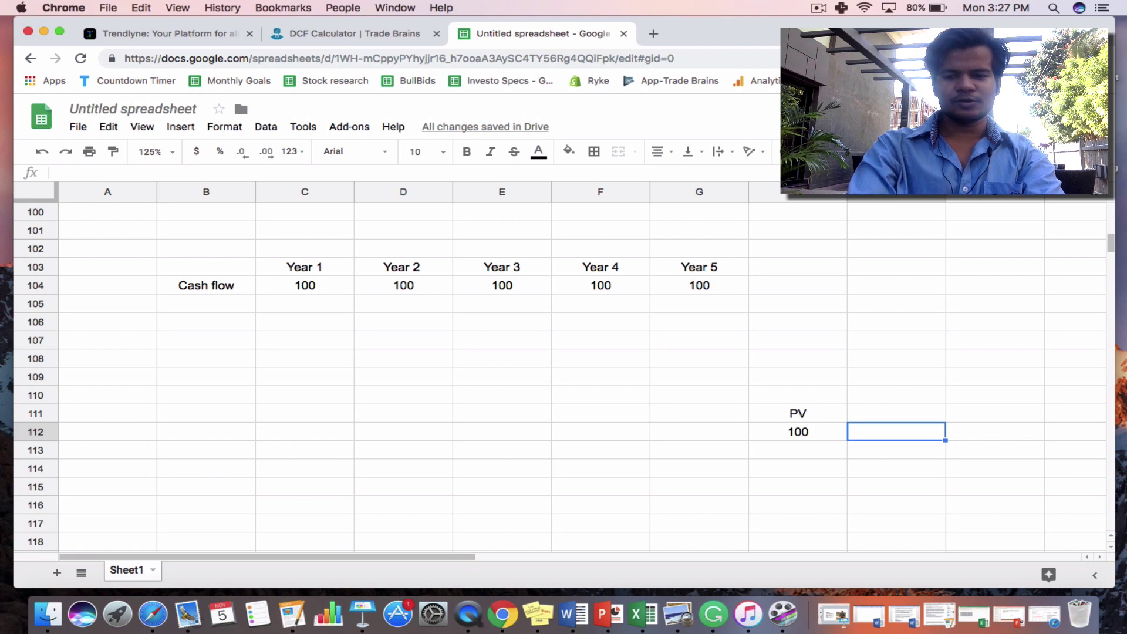
- Calculate the one-year future value in cell I112 with the formula =100*(1+0.1)
type("=")
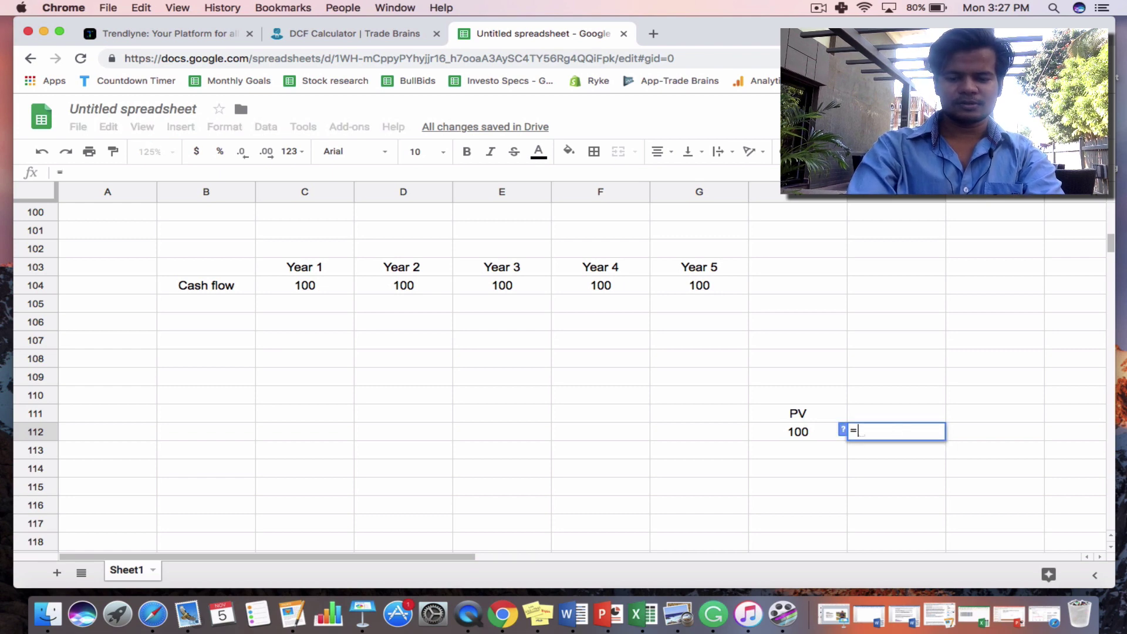
type("100*(")
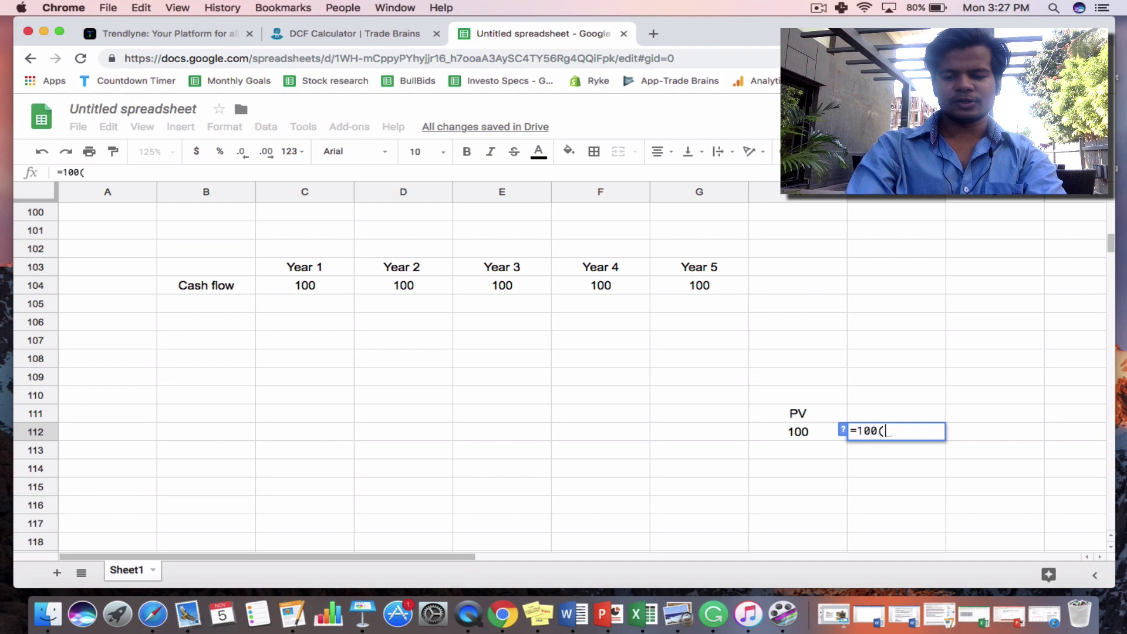
type("1+0.1")
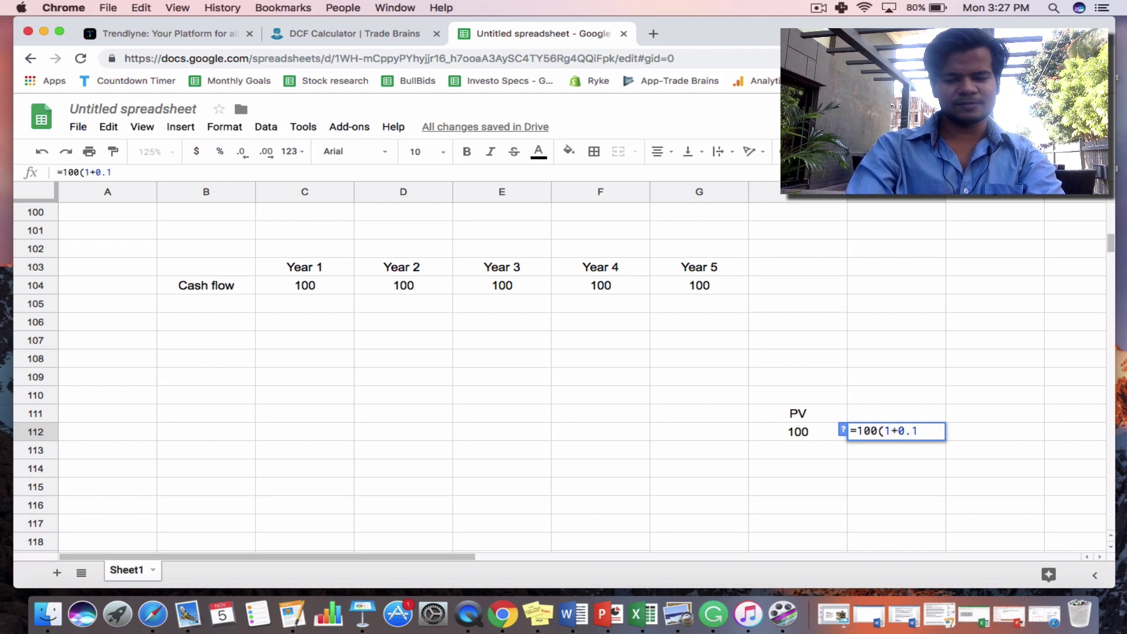
type(")")
left_click(879, 431)
type("*")
left_click(932, 431)
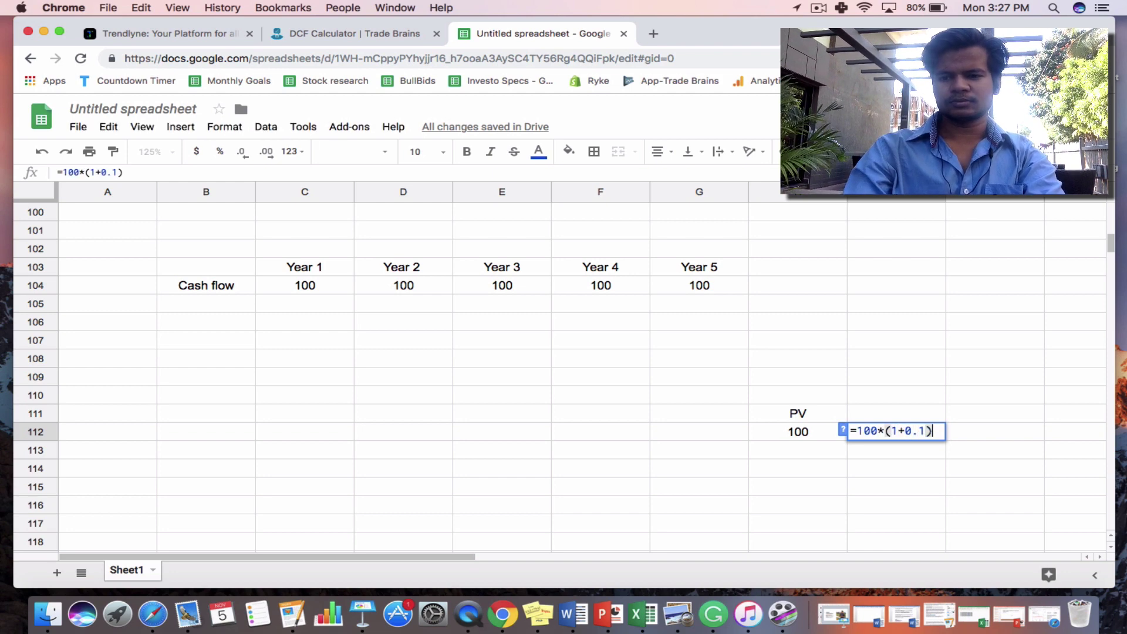
key("Return")
- Add the label "Fv" in cell I111 above the calculated future value
left_click(896, 414)
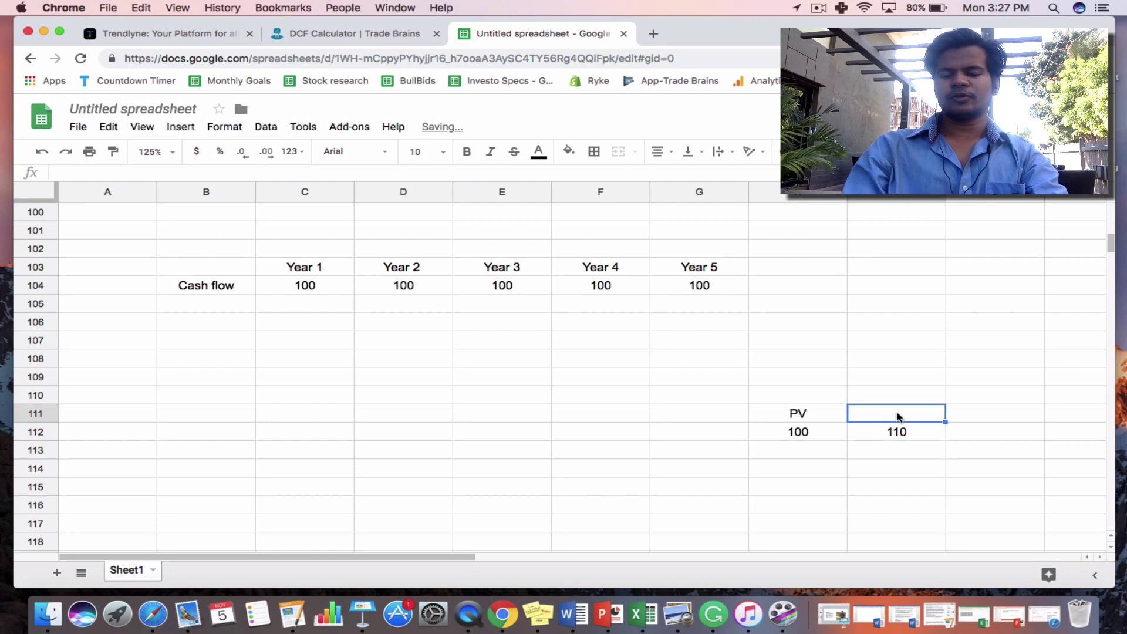
type("Fv")
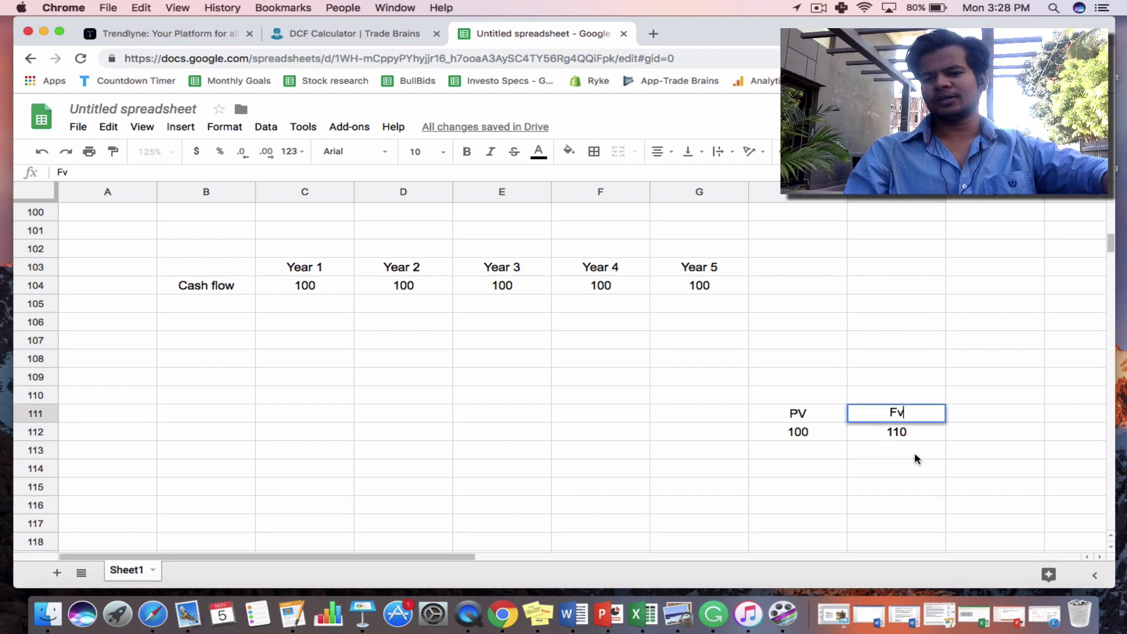
left_click(917, 458)
left_click(896, 433)
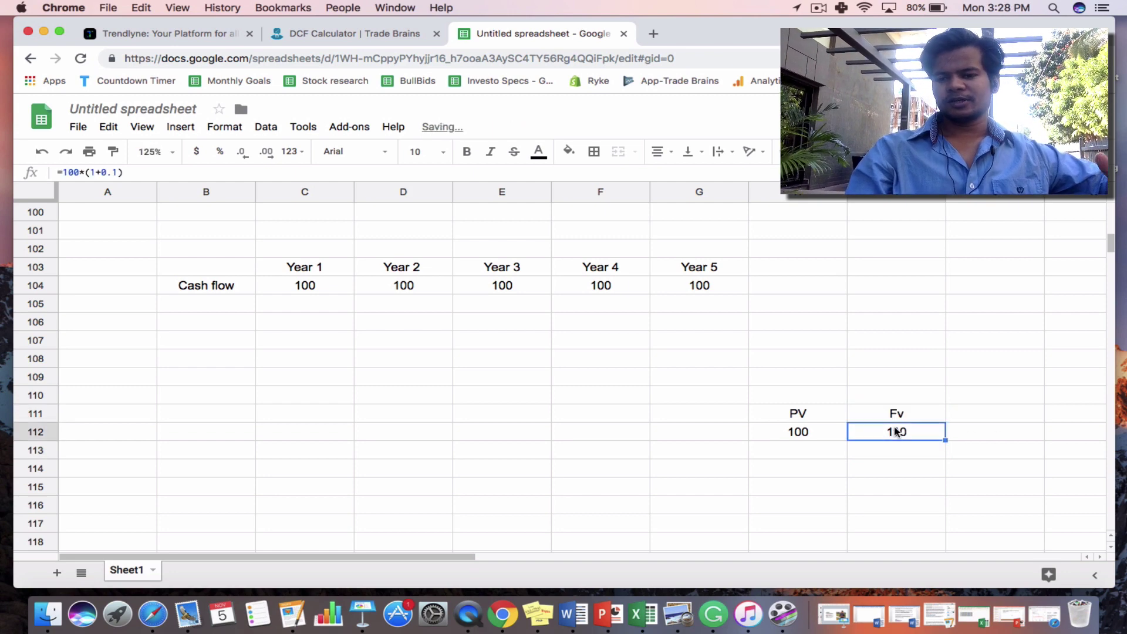
key("Left")
key("Right")
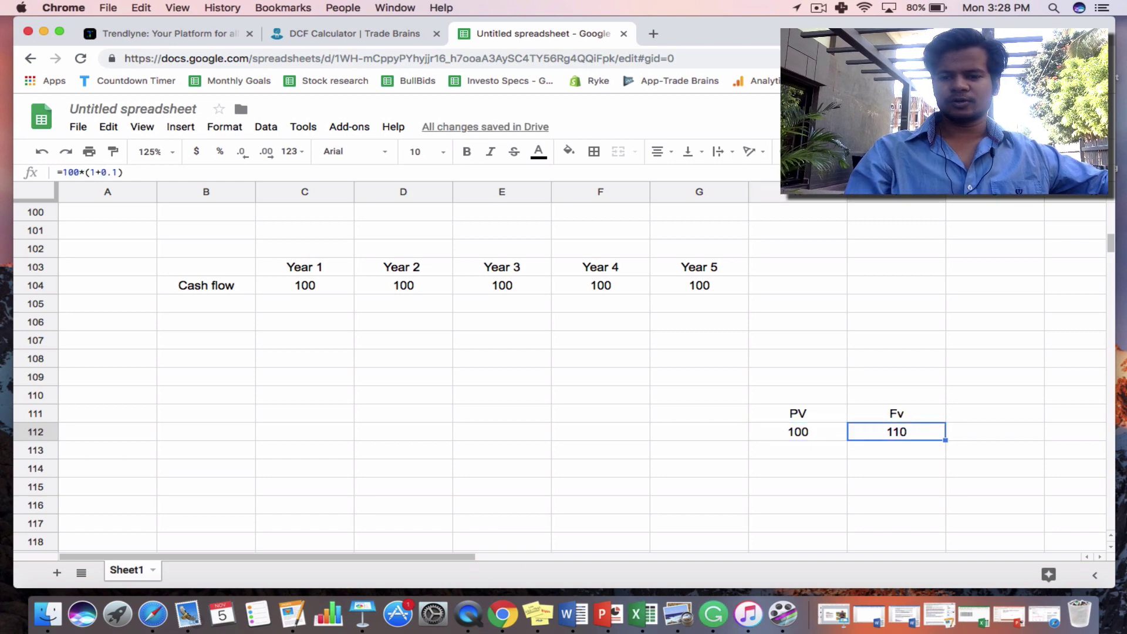
left_click(896, 414)
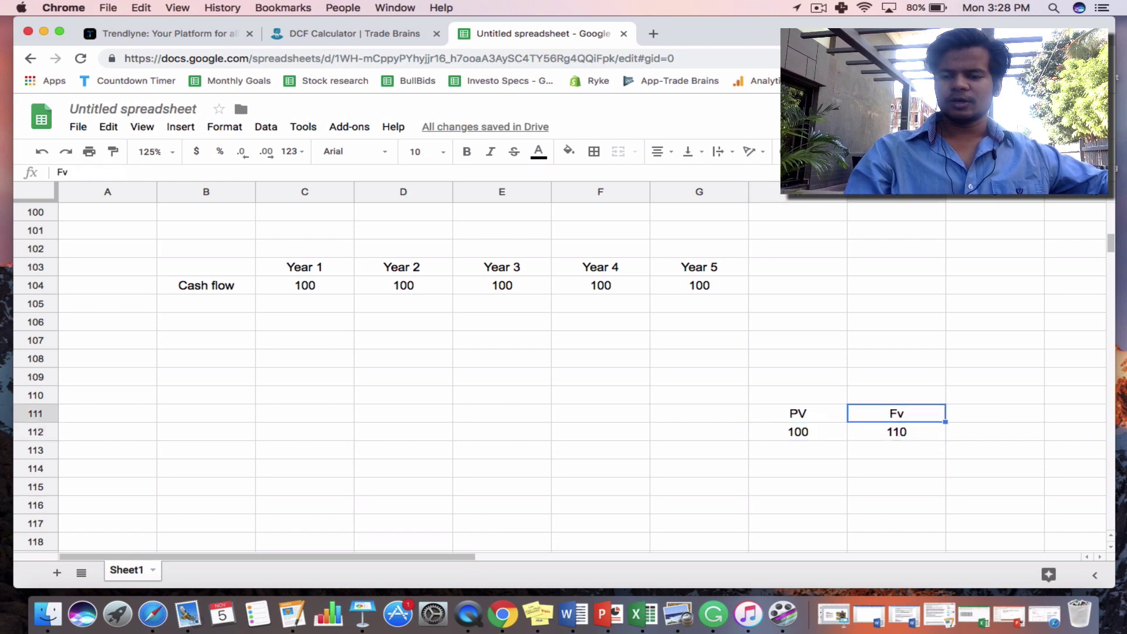
left_click(910, 433)
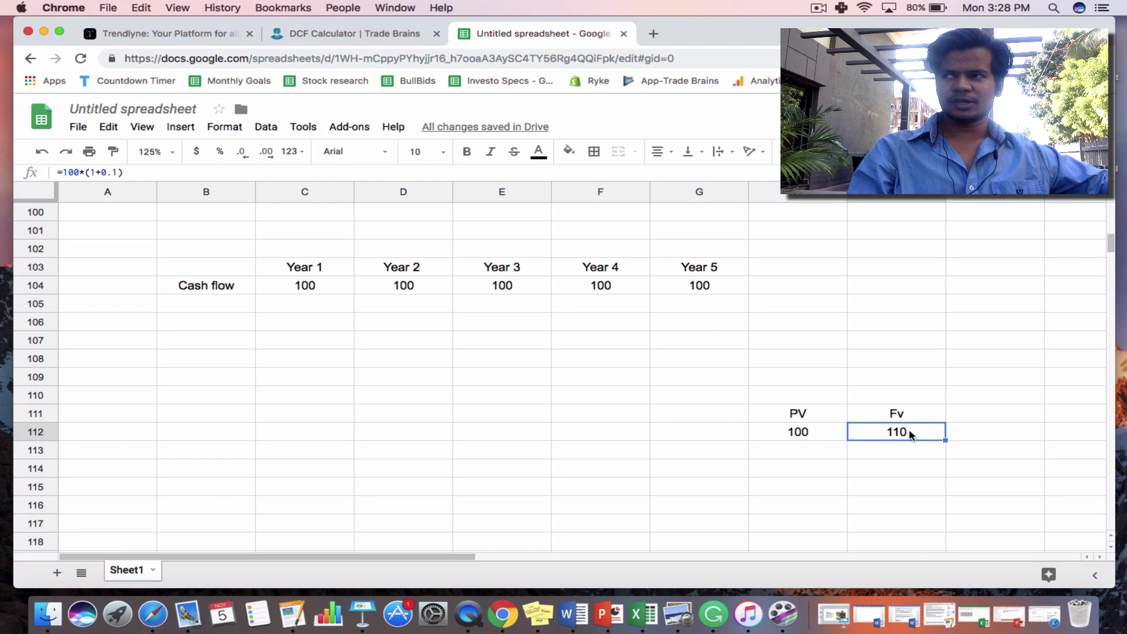
left_click(814, 431)
left_click_drag(810, 411, 891, 433)
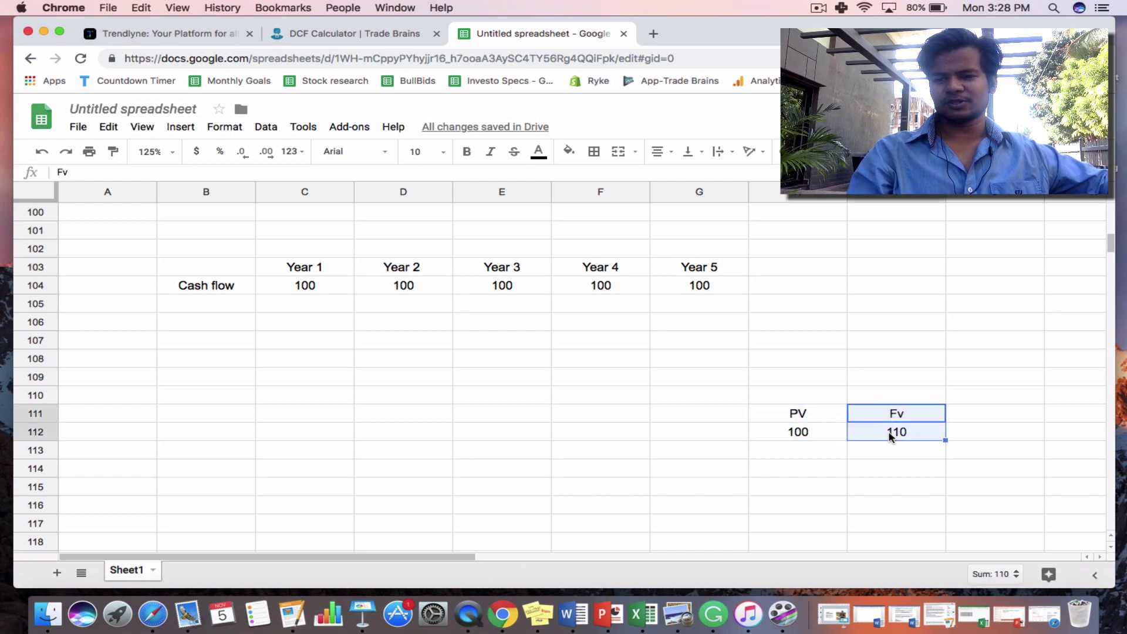
- Enter the label "discount rate" in cell H114 and the value 10% beside it in I114
left_click(805, 470)
type("d")
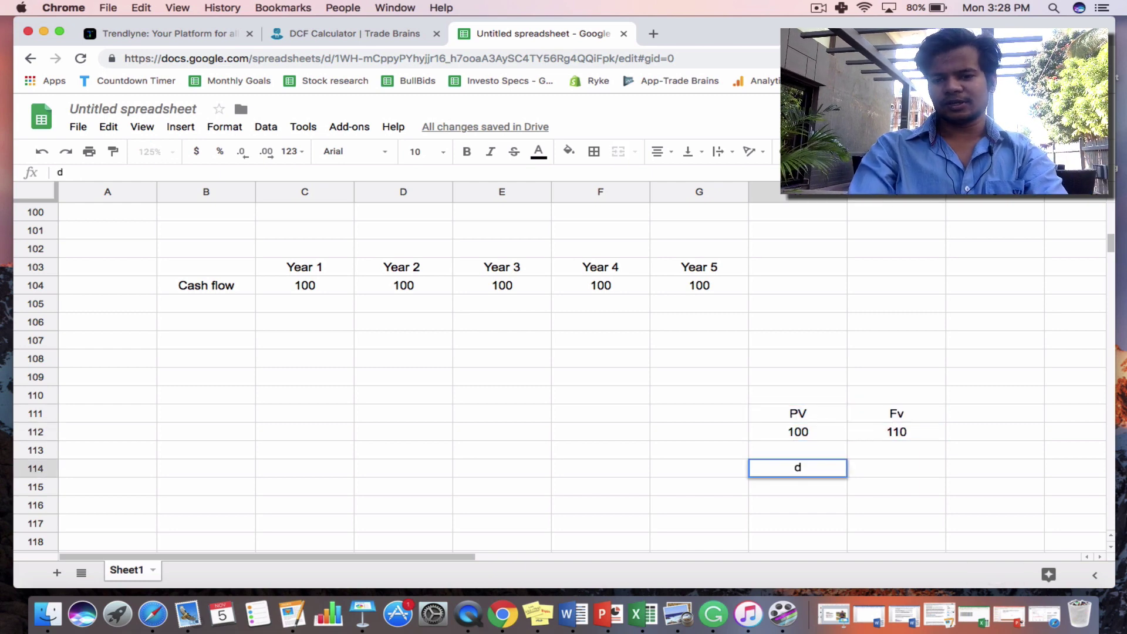
type("iscount rate")
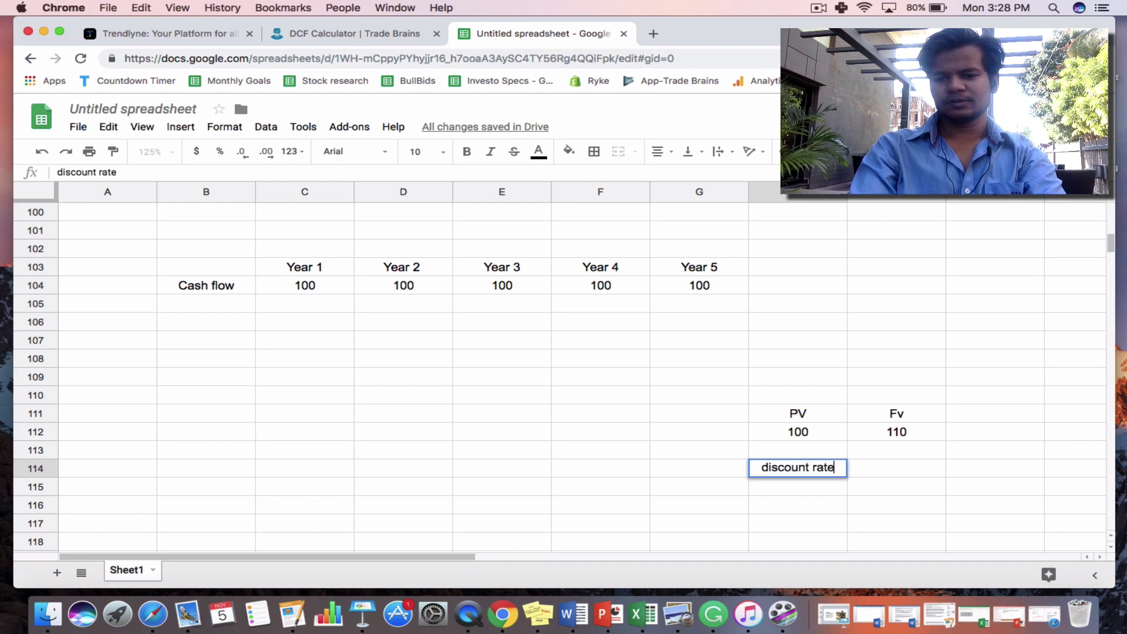
key("Tab")
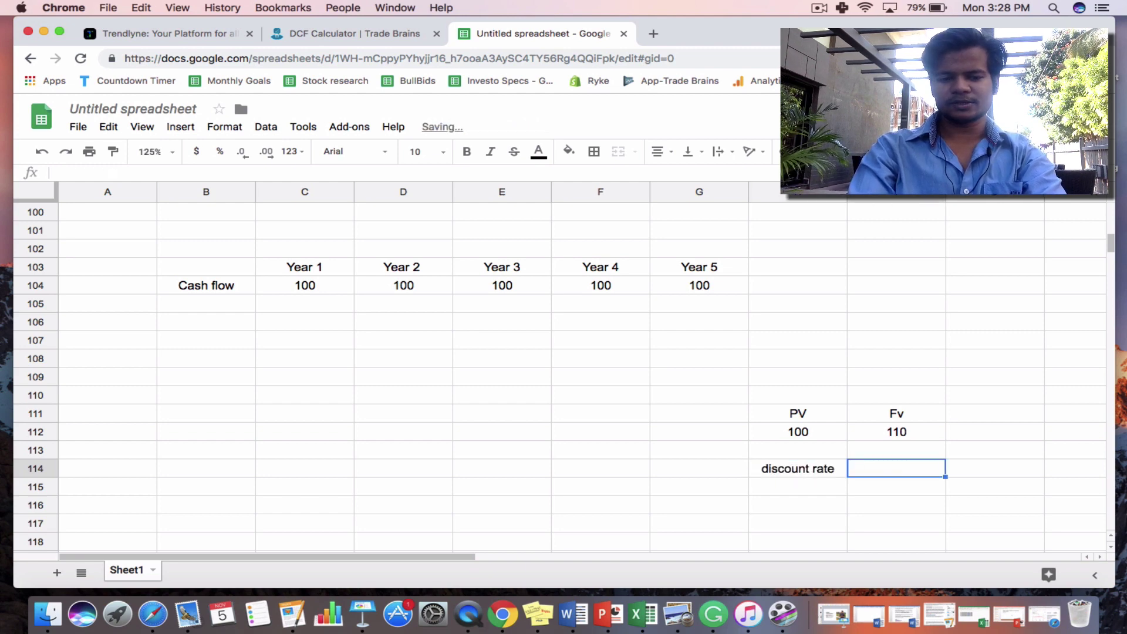
type("10%")
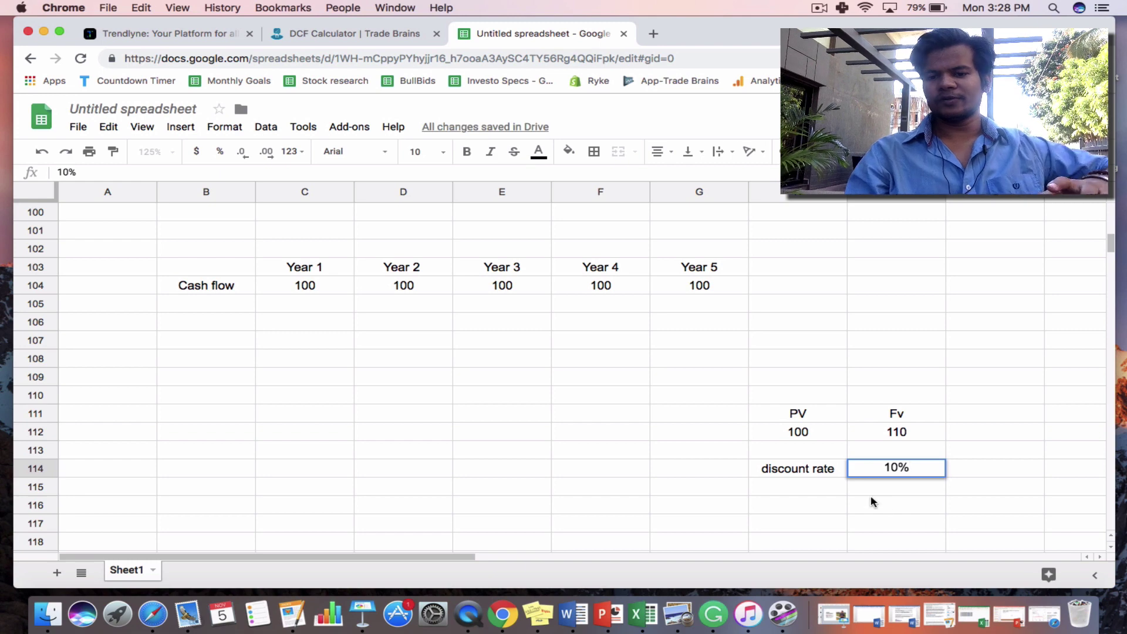
left_click(873, 502)
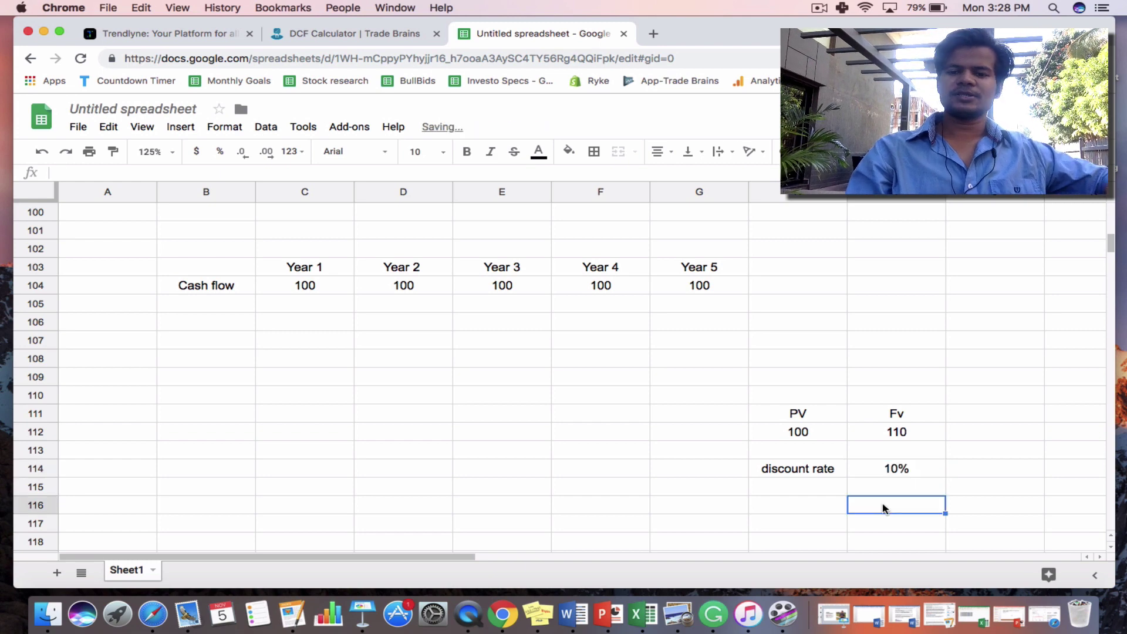
left_click(804, 433)
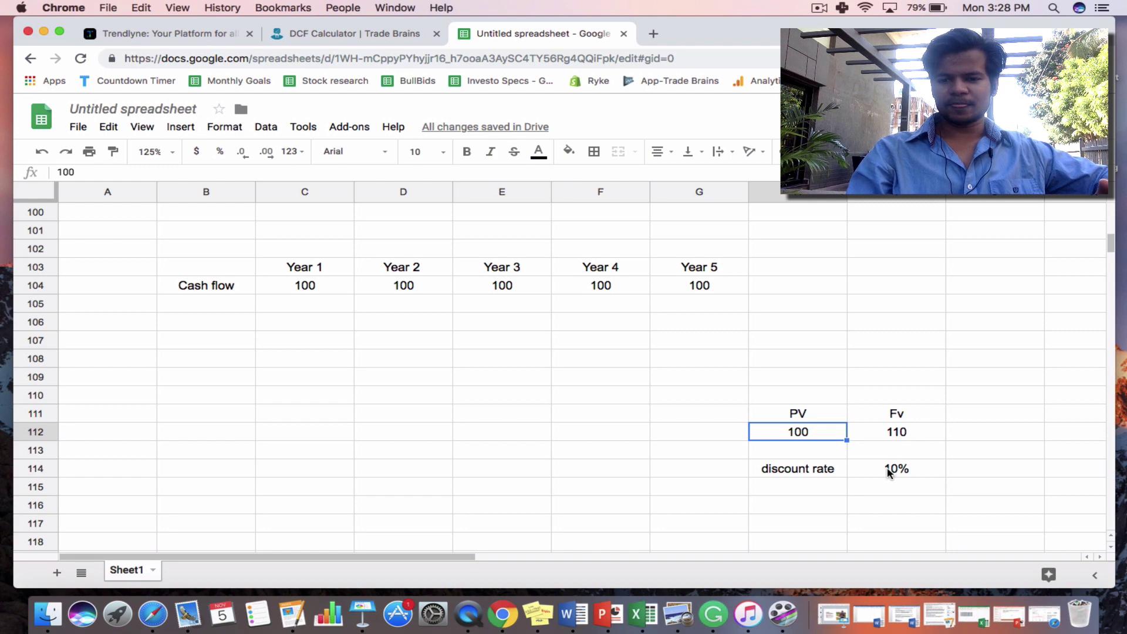
left_click(824, 473)
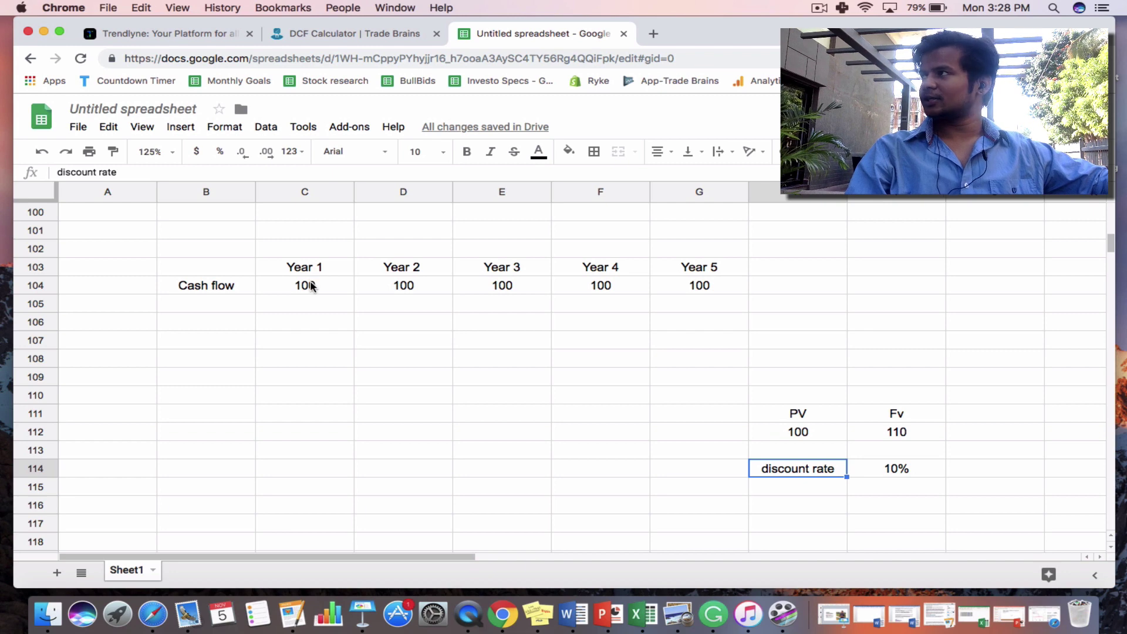
left_click_drag(311, 286, 684, 290)
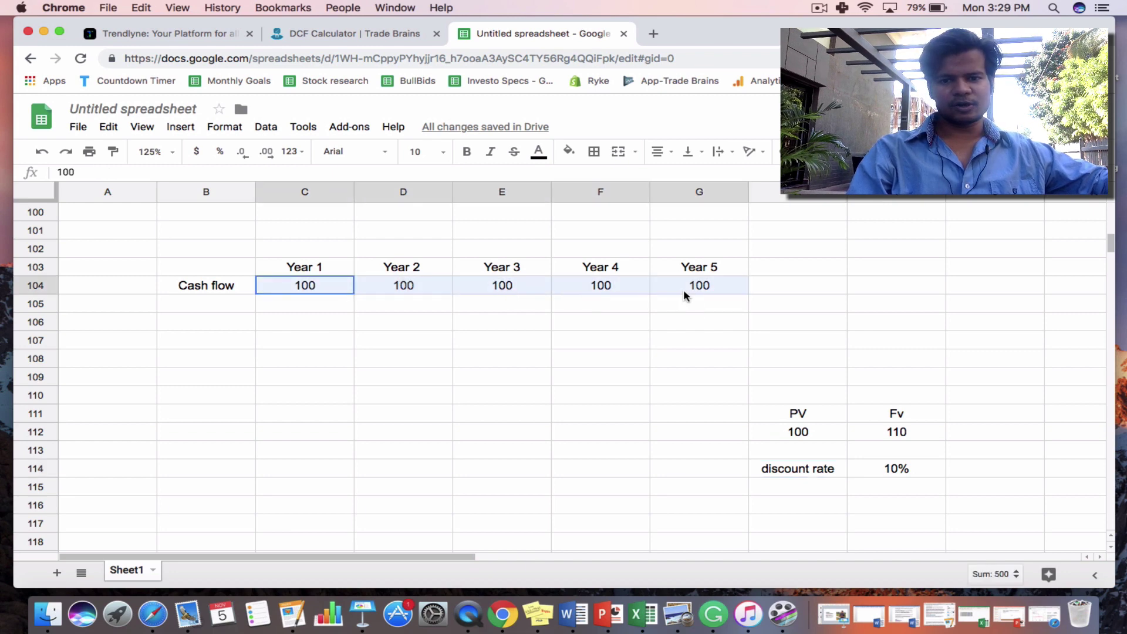
left_click(685, 299)
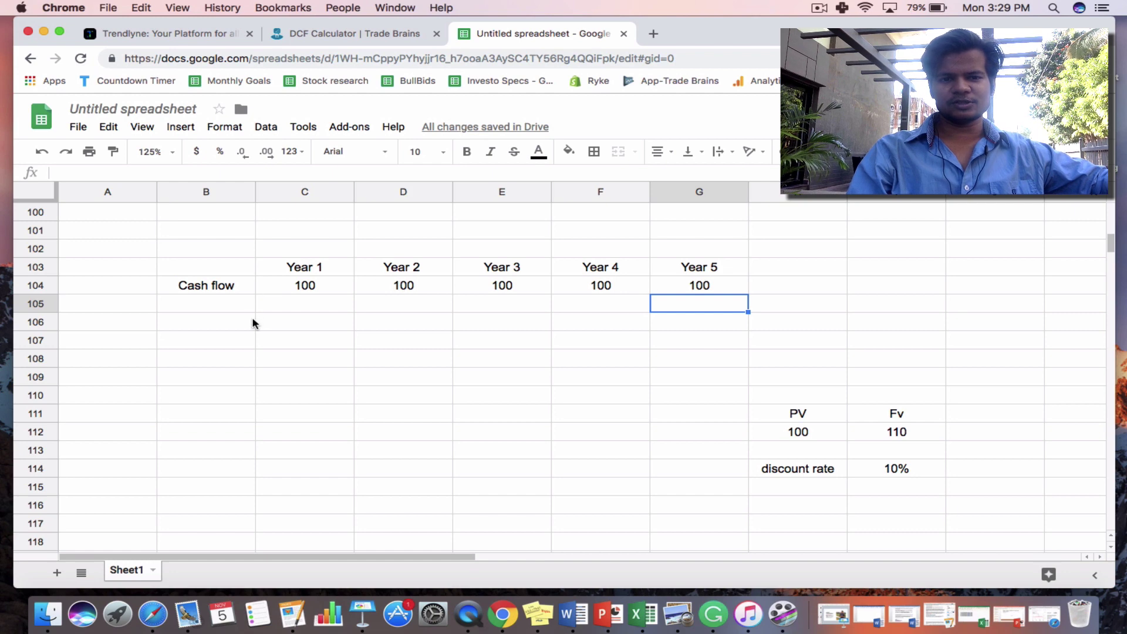
left_click_drag(302, 285, 678, 290)
left_click_drag(896, 411, 898, 432)
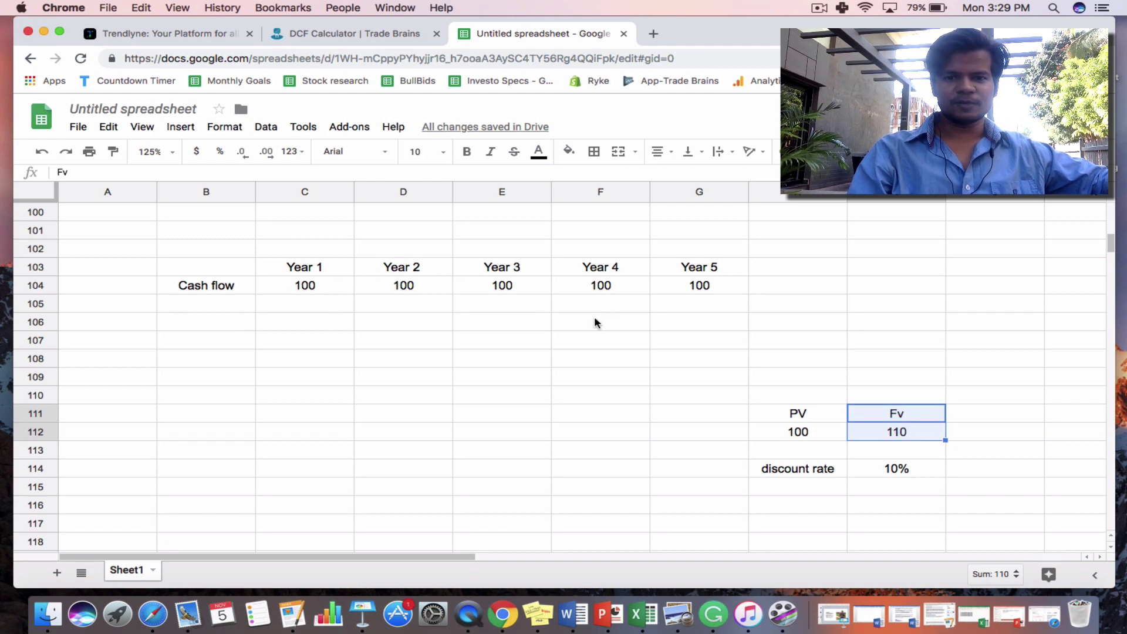
- Enter an additional Year 5 amount of 500 in cell G105, directly below the yearly cash flow
left_click(699, 311)
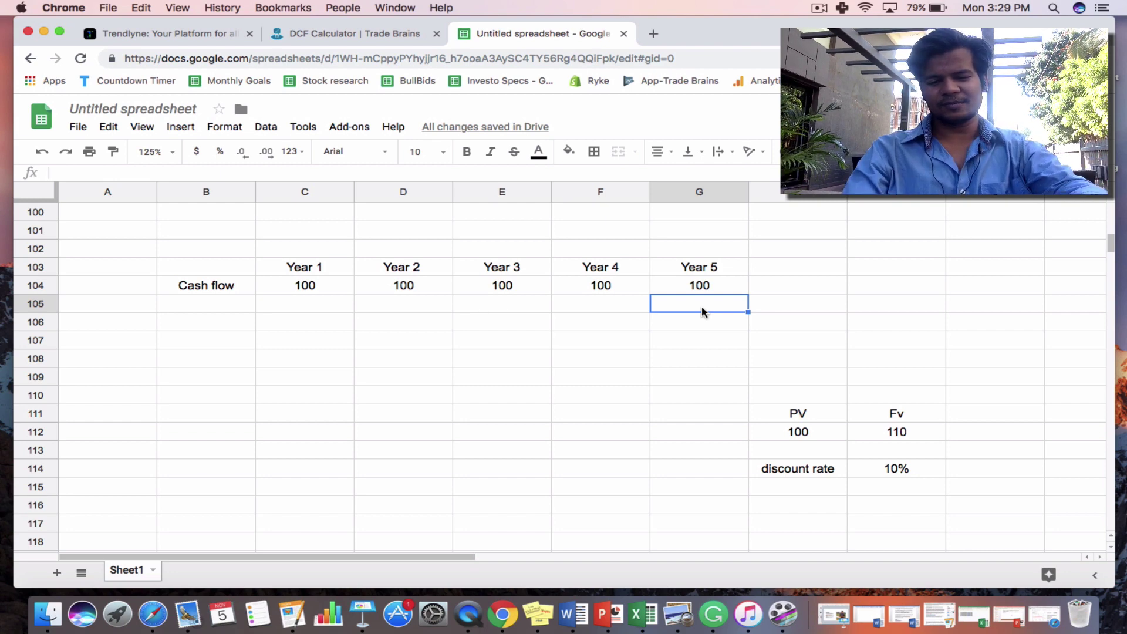
type("500")
key("Return")
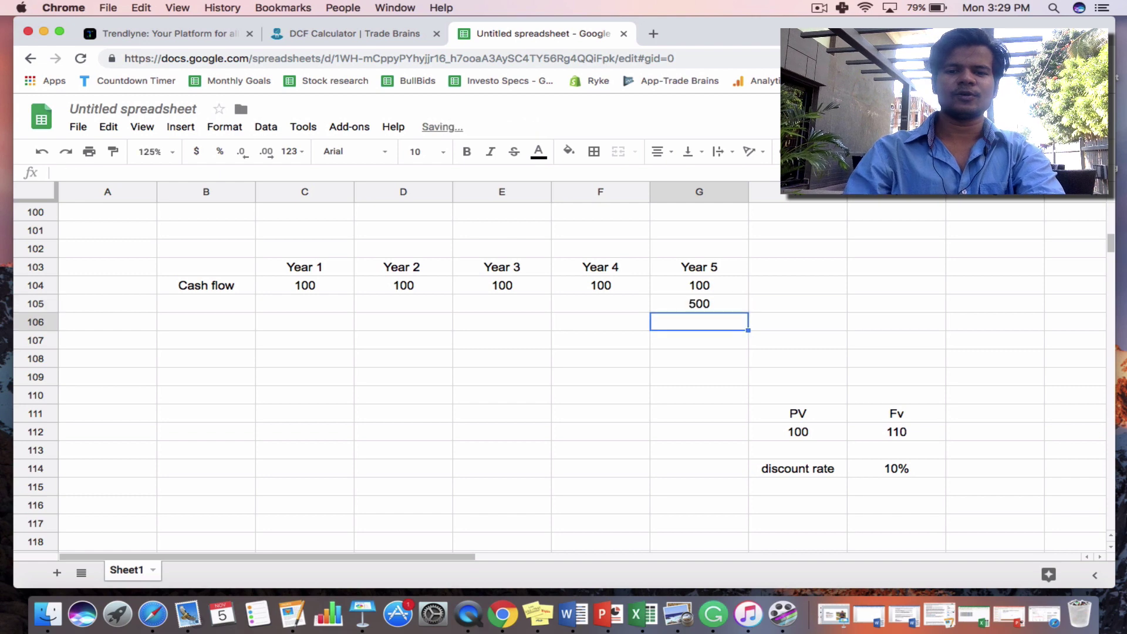
- Fill row 106 with the total cash flows: 100 for each of Years 1 to 4 and 600 for Year 5
key("Left")
key("Left")
key("Left")
key("Left")
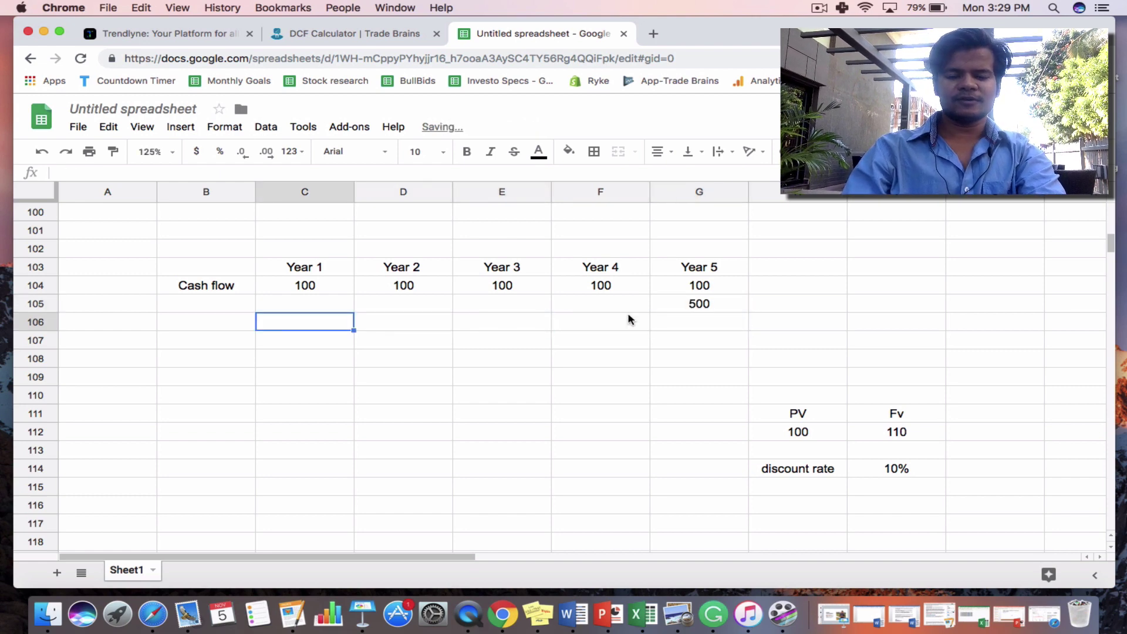
type("100")
key("Tab")
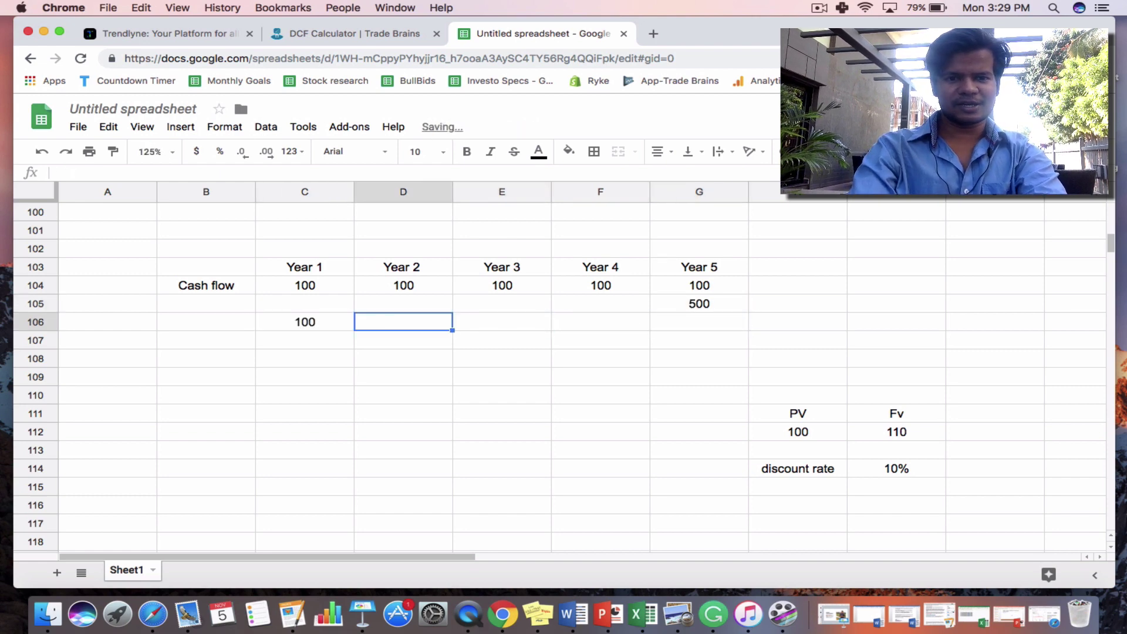
type("1001")
key("BackSpace")
key("Tab")
type("100")
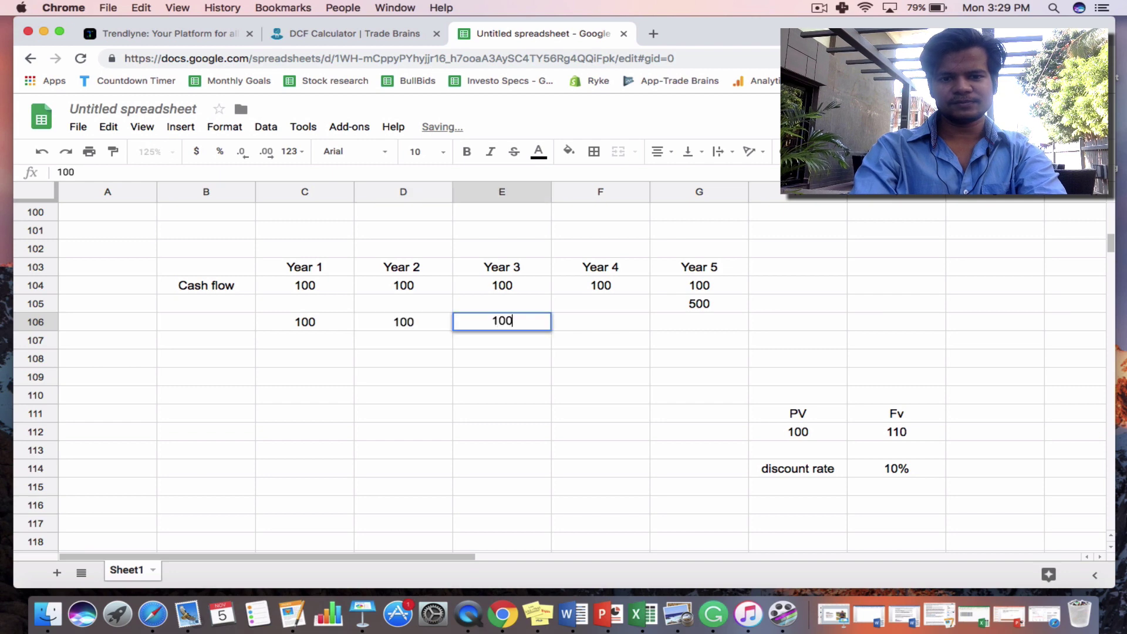
key("Tab")
type("100")
key("Tab")
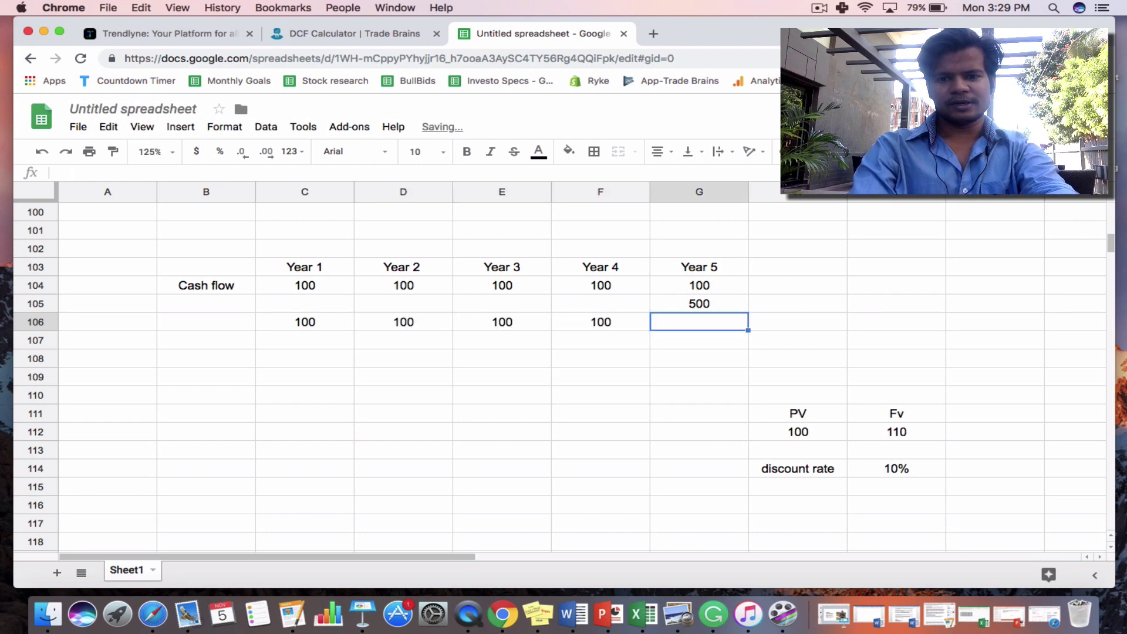
type("600")
key("Return")
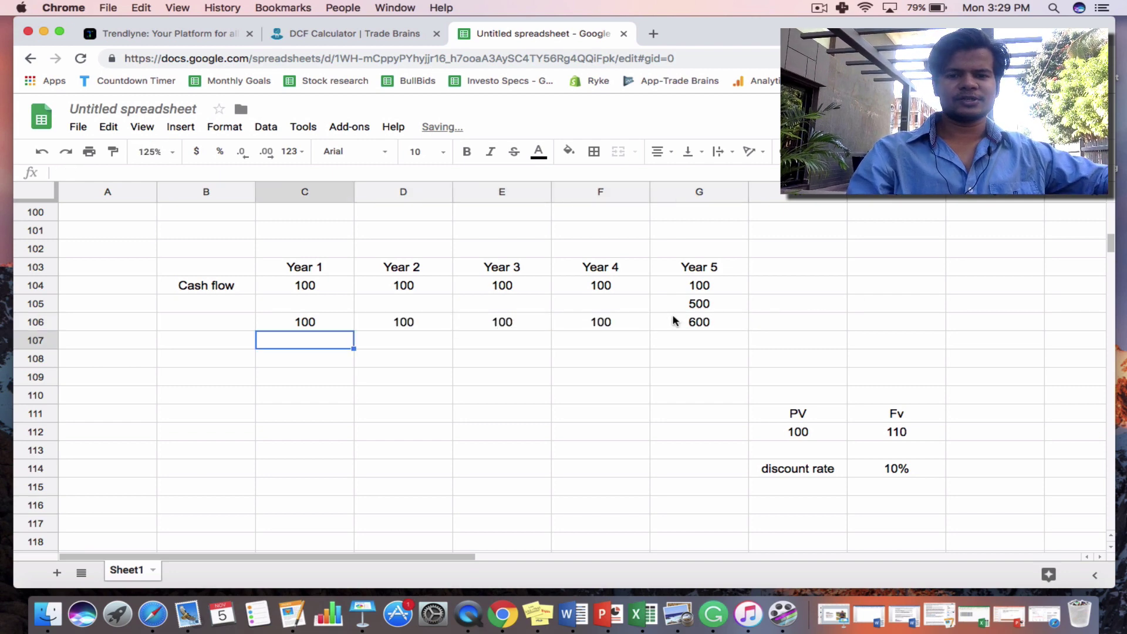
- Label the row of total amounts "T Cash flow" in cell B106
left_click(204, 324)
type("T")
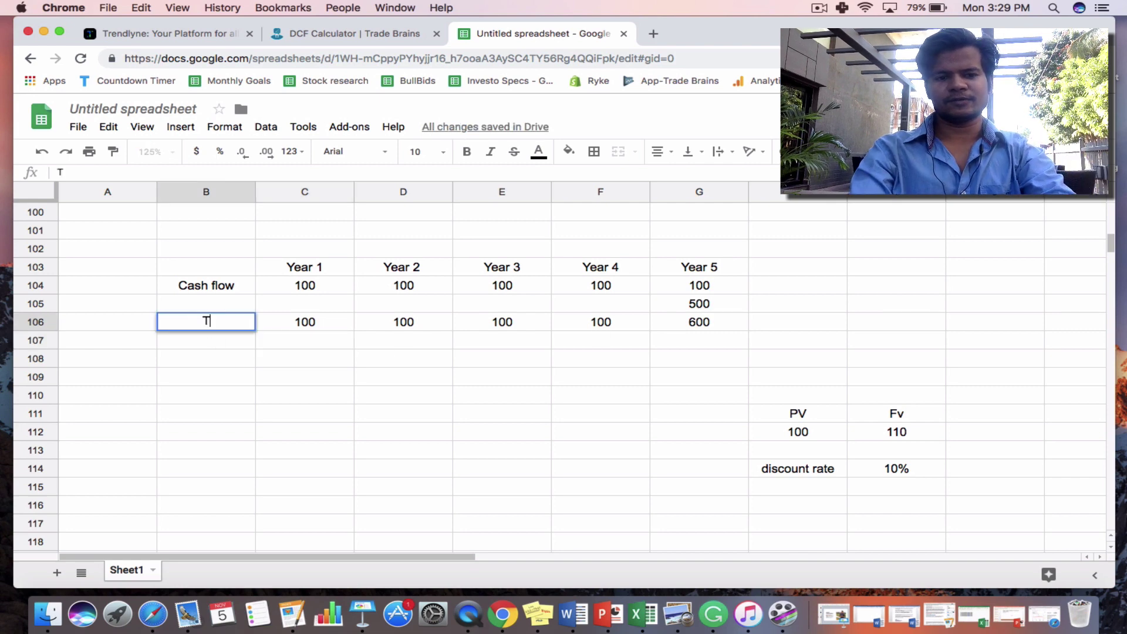
type(" Cash flo")
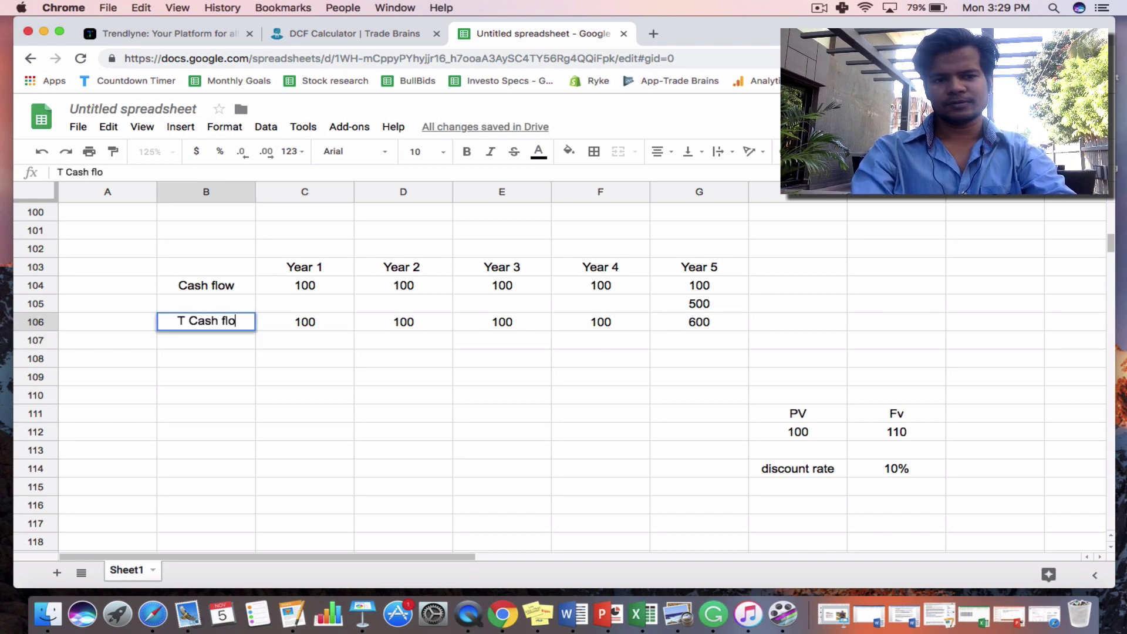
type("w")
key("Return")
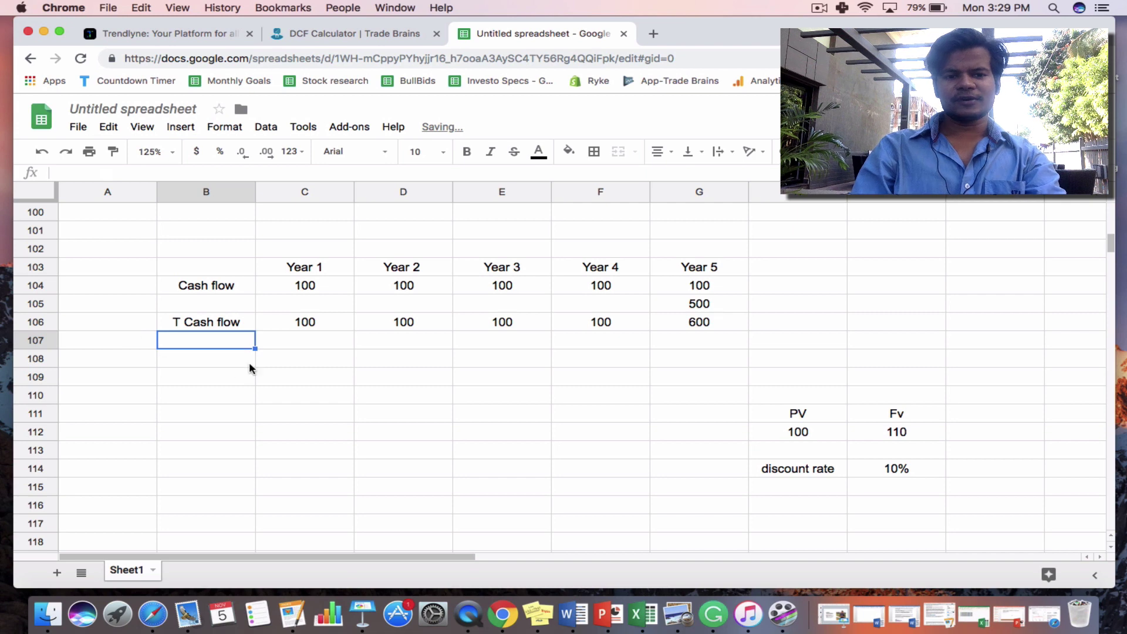
left_click(321, 343)
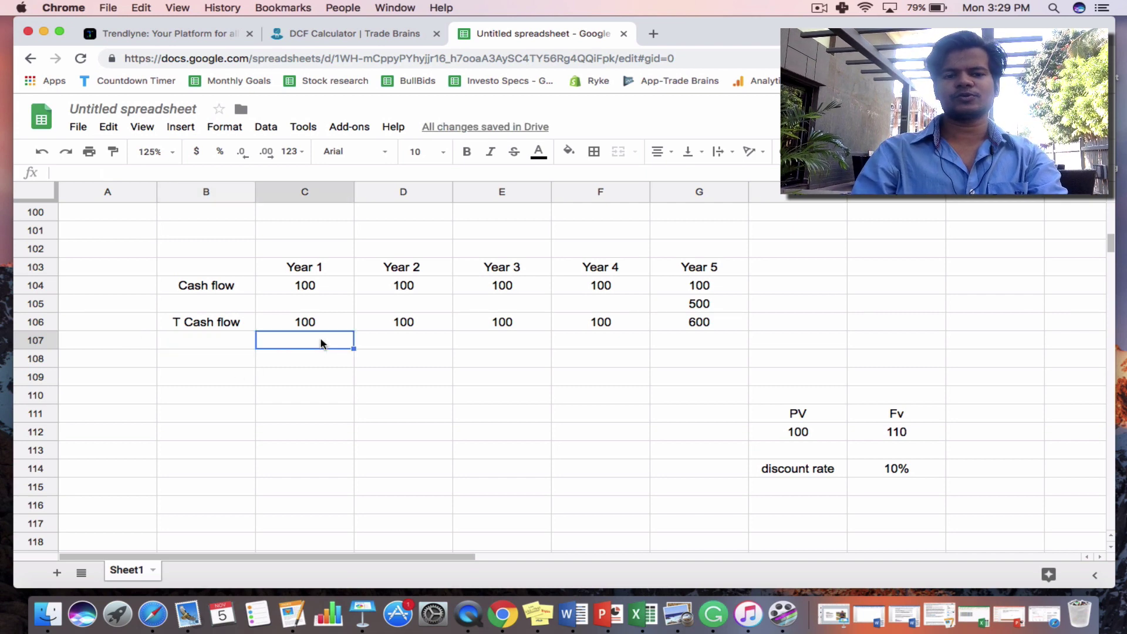
left_click_drag(303, 322, 692, 327)
left_click(693, 326)
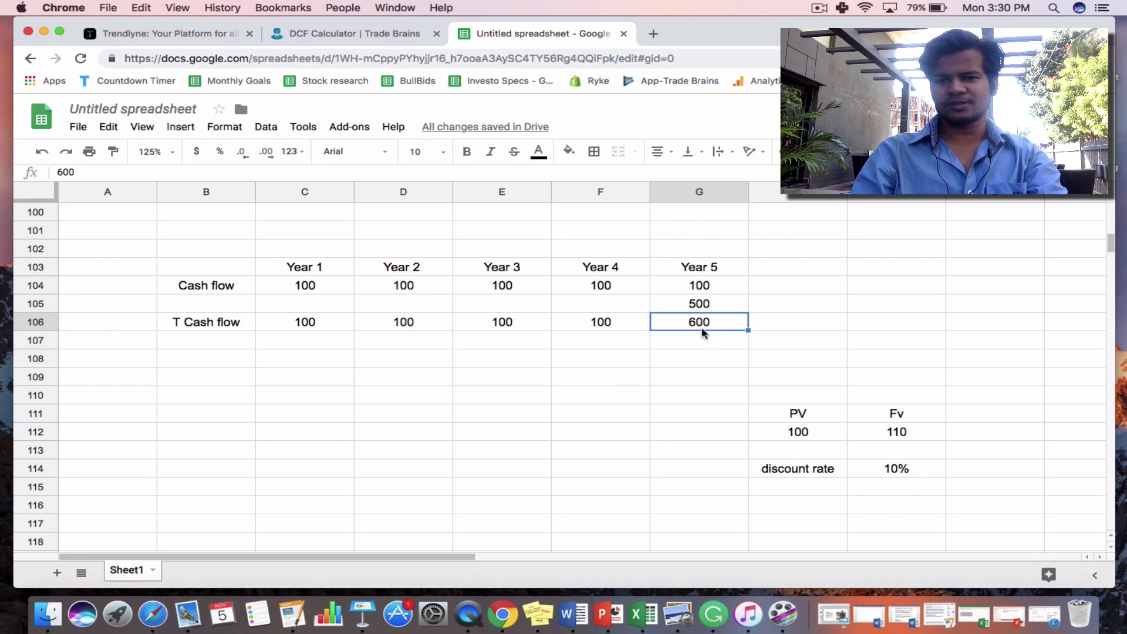
- Add the row label "Disscount factor" in cell B107, below the total cash flow label
left_click(231, 337)
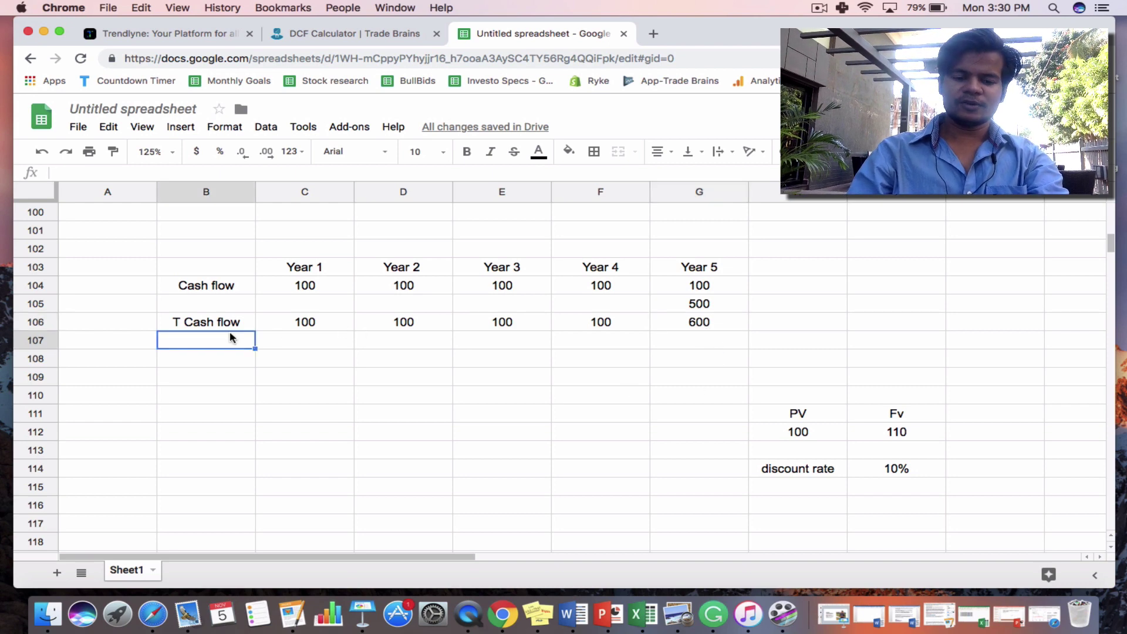
type("Disscount factor")
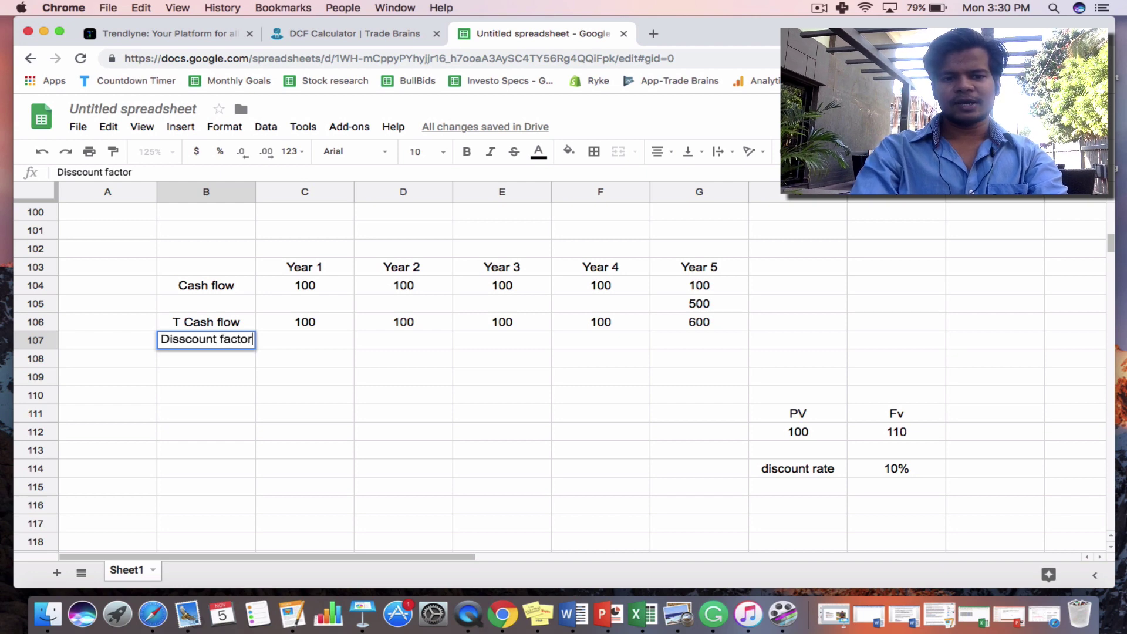
key("Tab")
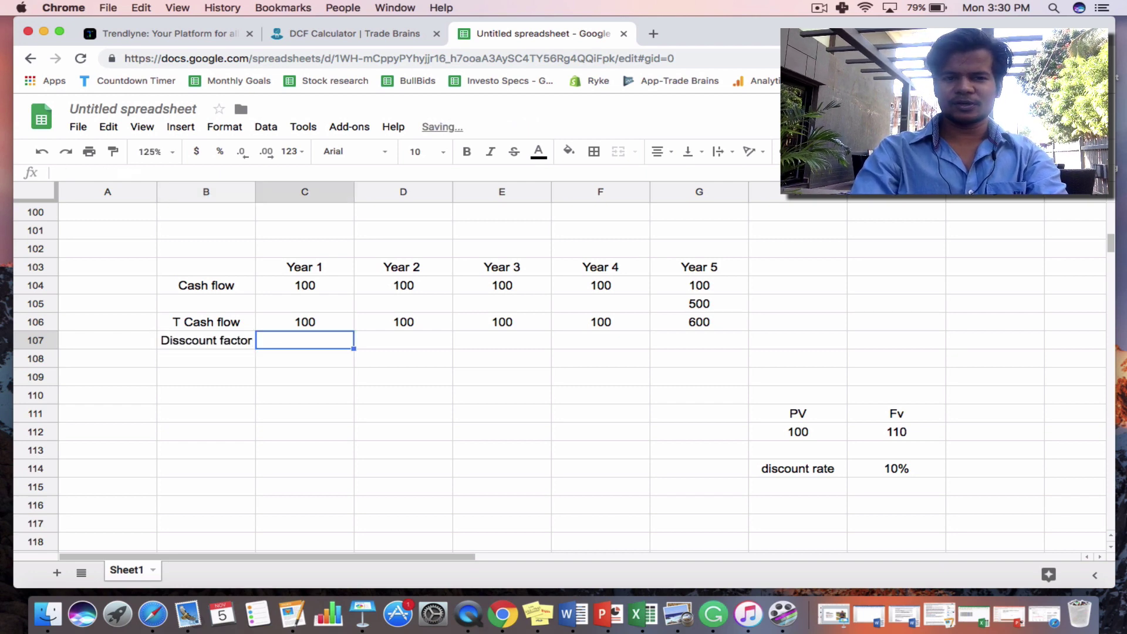
- Calculate the Year 1 discount factor in cell C107 with the formula =(1+0.1)
type("(")
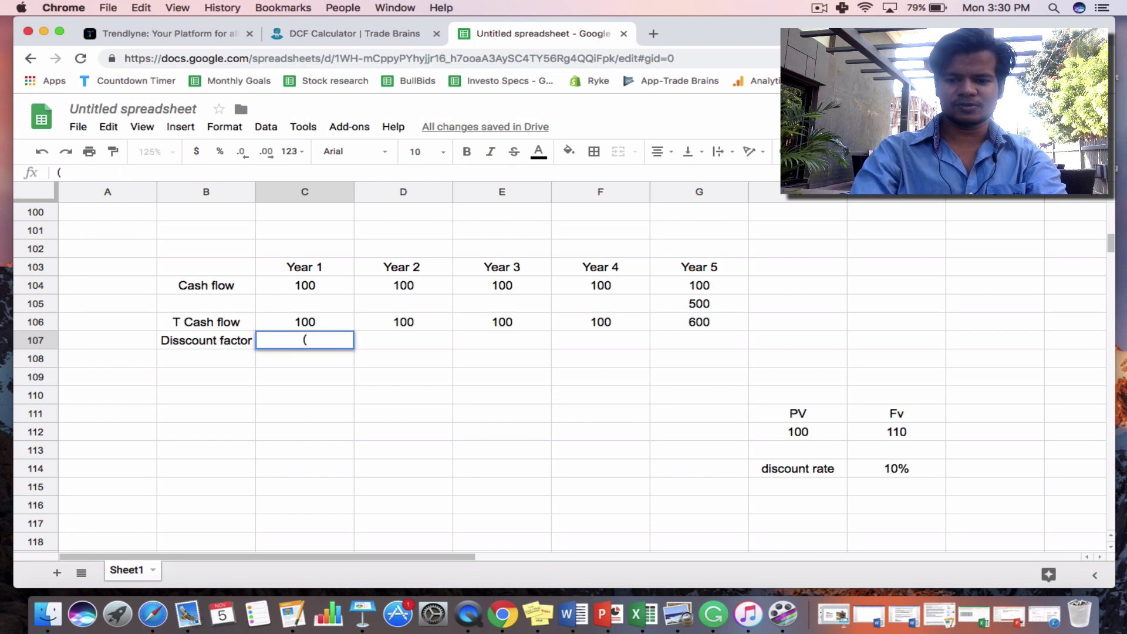
type("1+0")
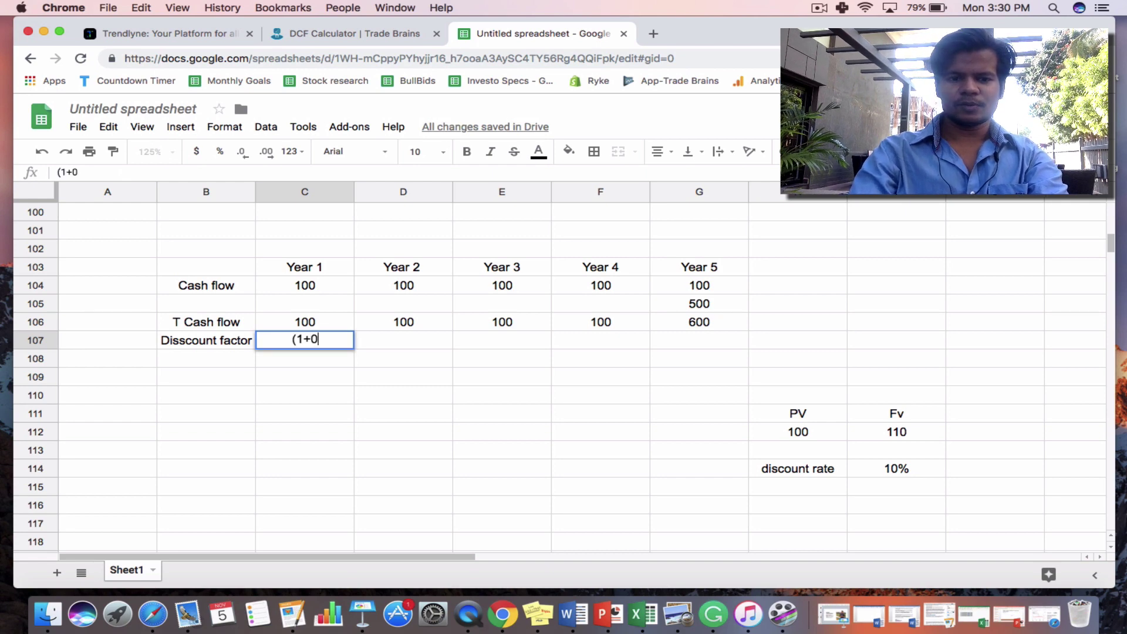
type(".1)")
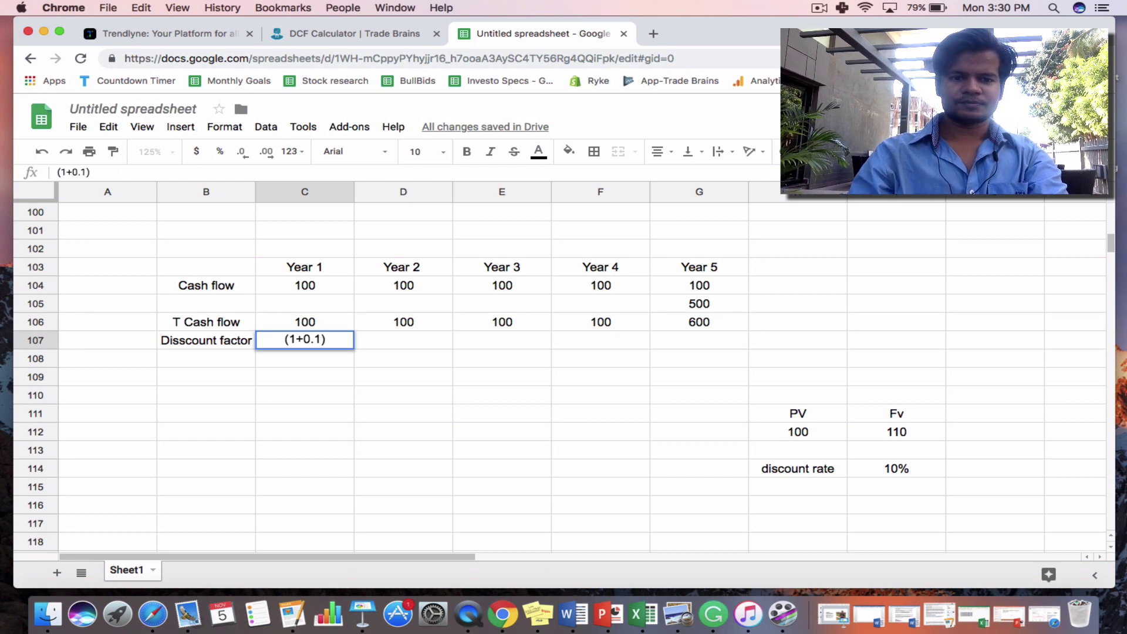
key("Left")
key("Left")
double_click(283, 339)
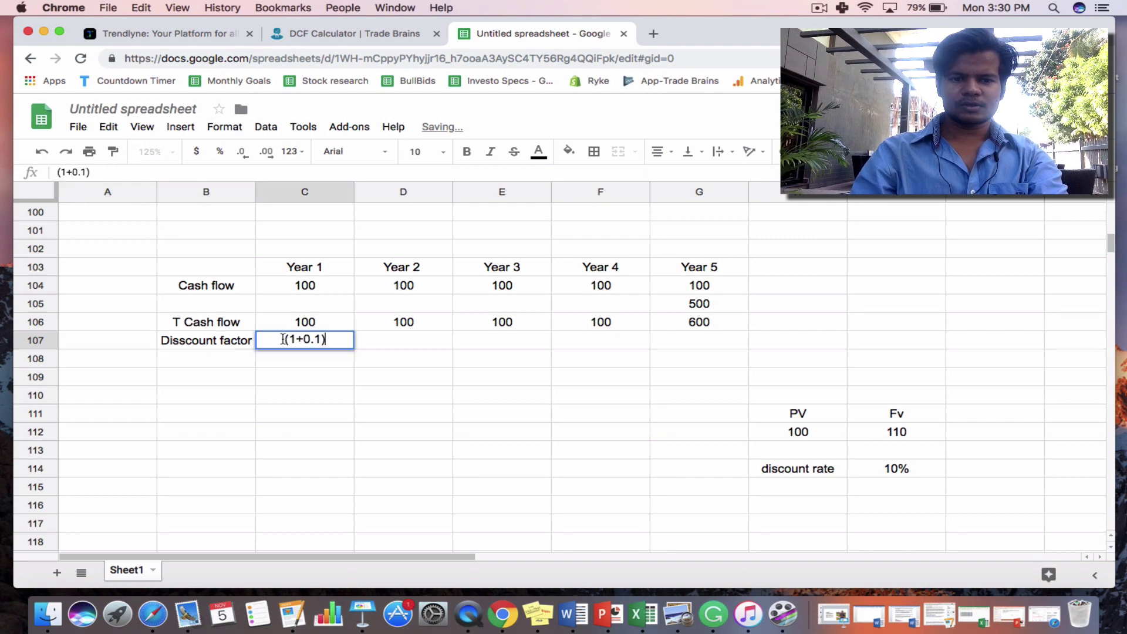
type("=")
key("Return")
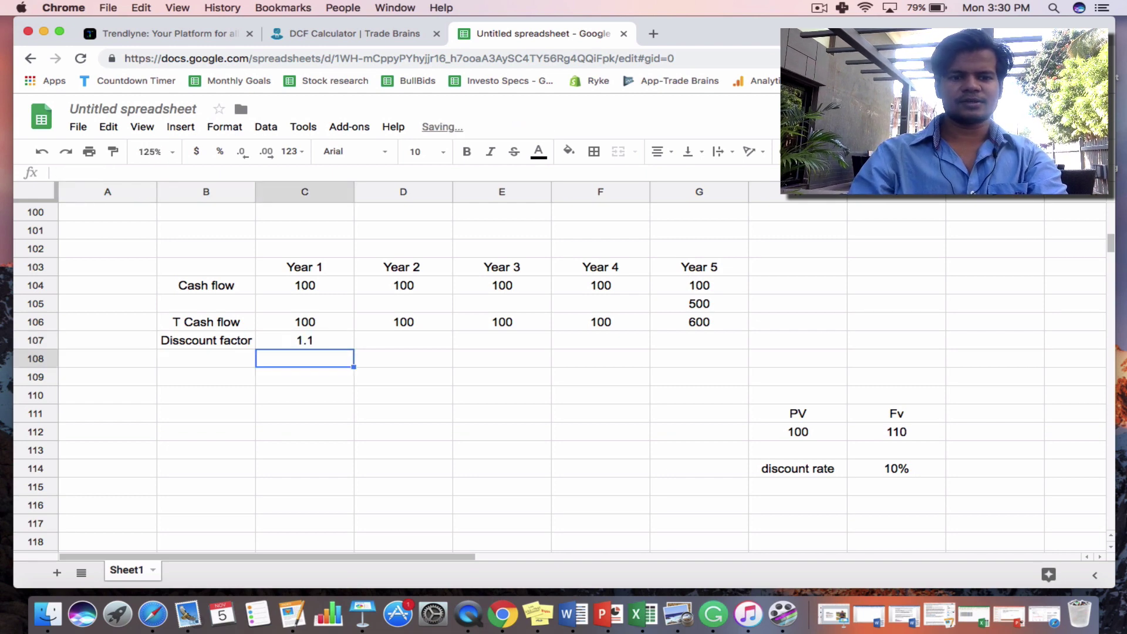
- Calculate the Year 2 discount factor in cell D107 with the formula =(1+0.1)^2
left_click(399, 346)
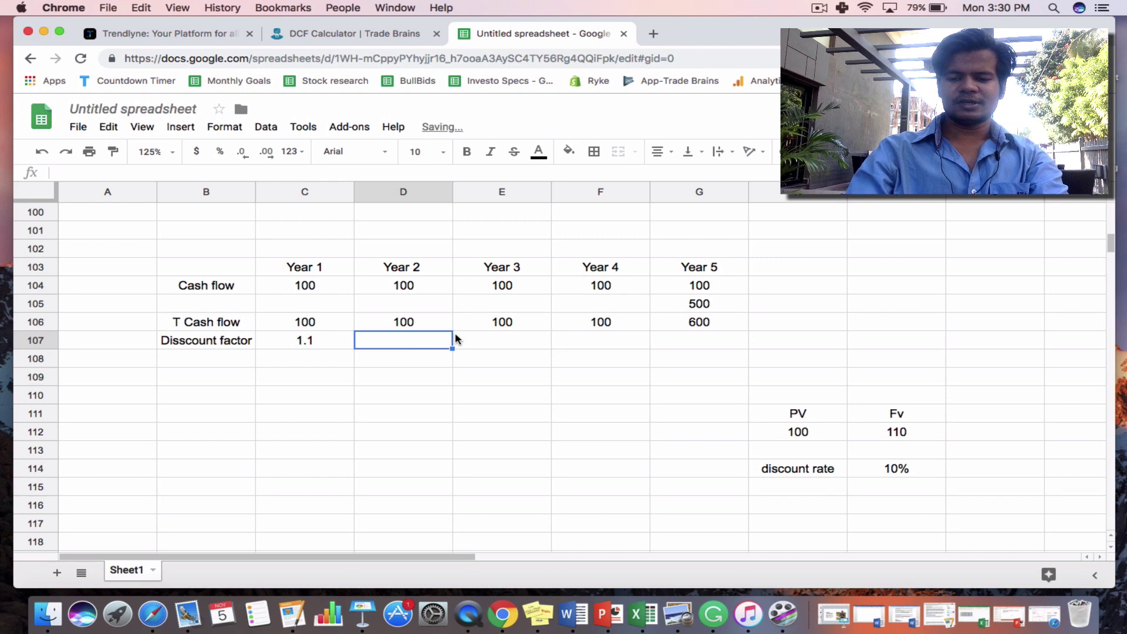
double_click(418, 339)
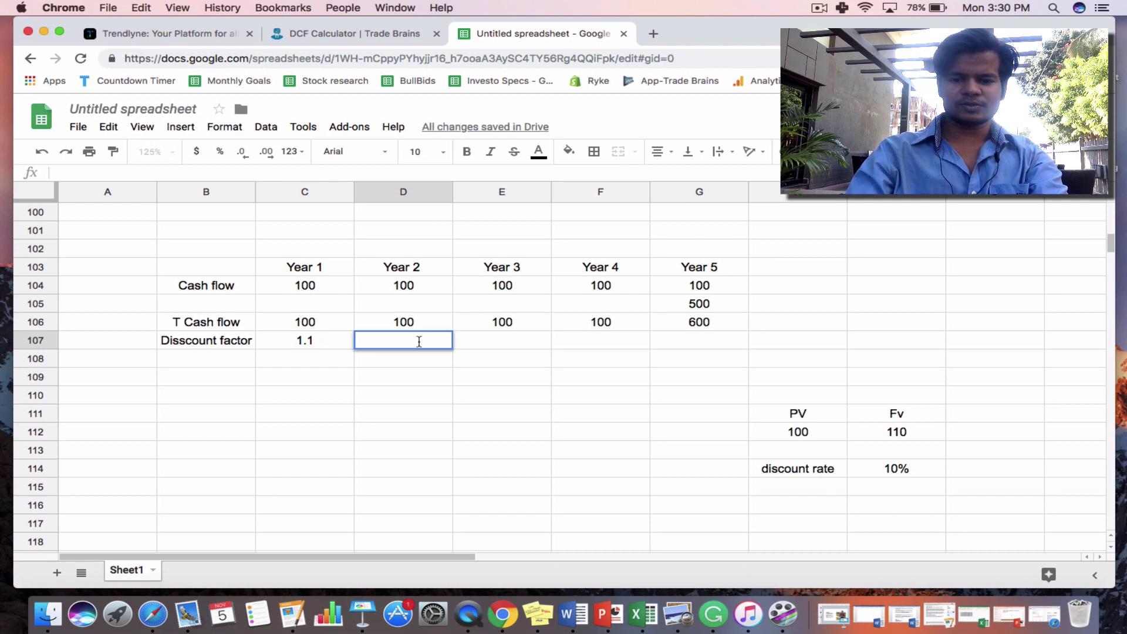
type("=(1")
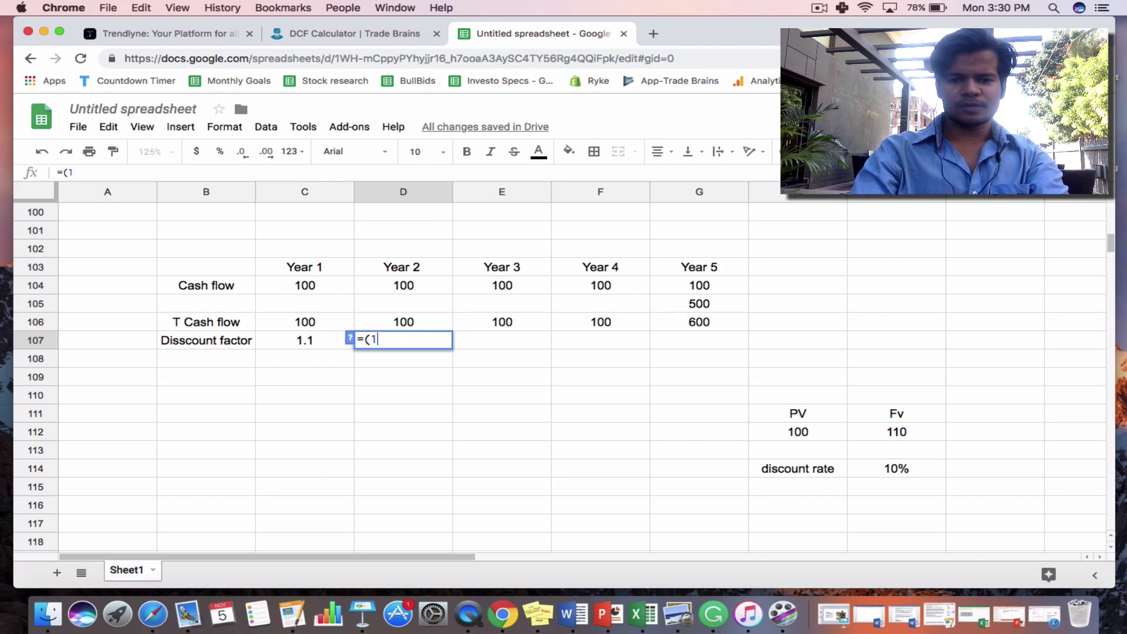
type("+0.1")
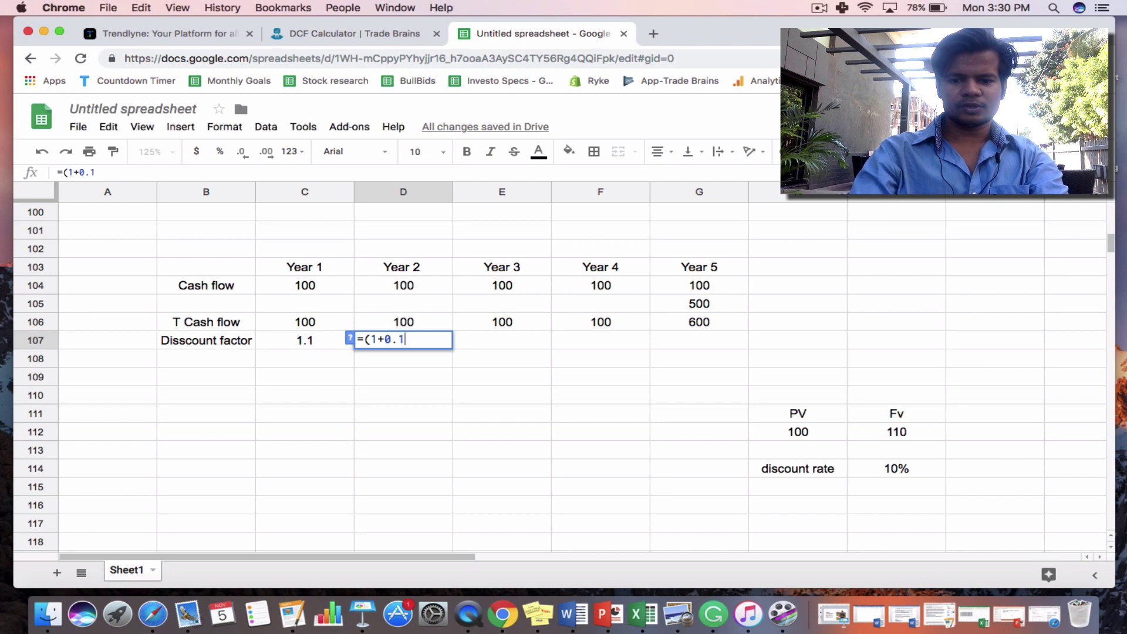
type(")^2")
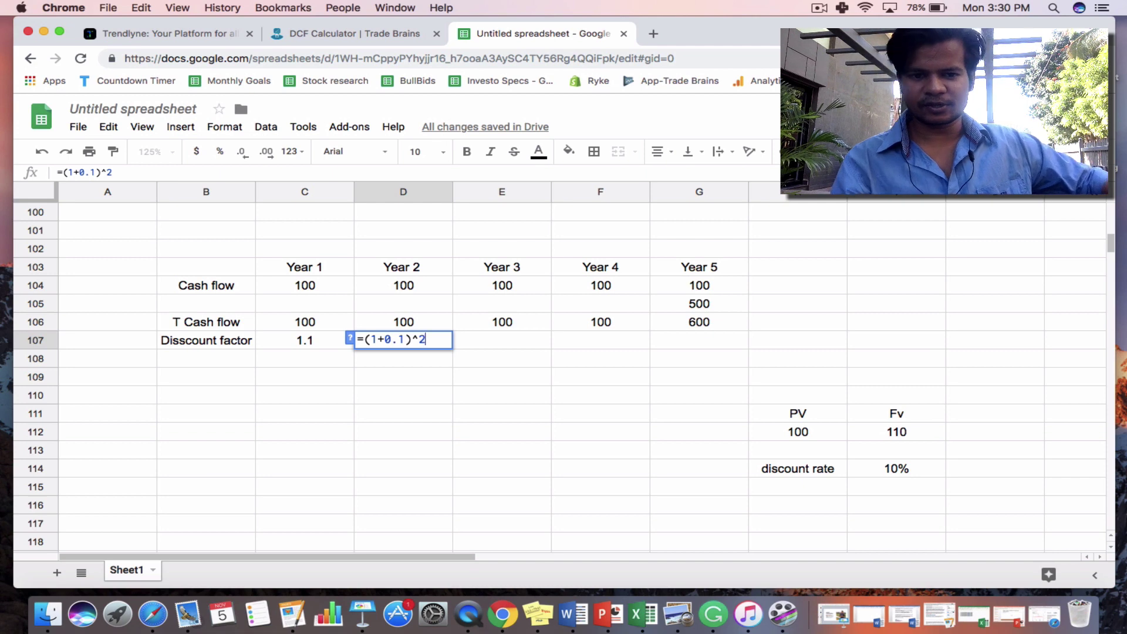
key("Return")
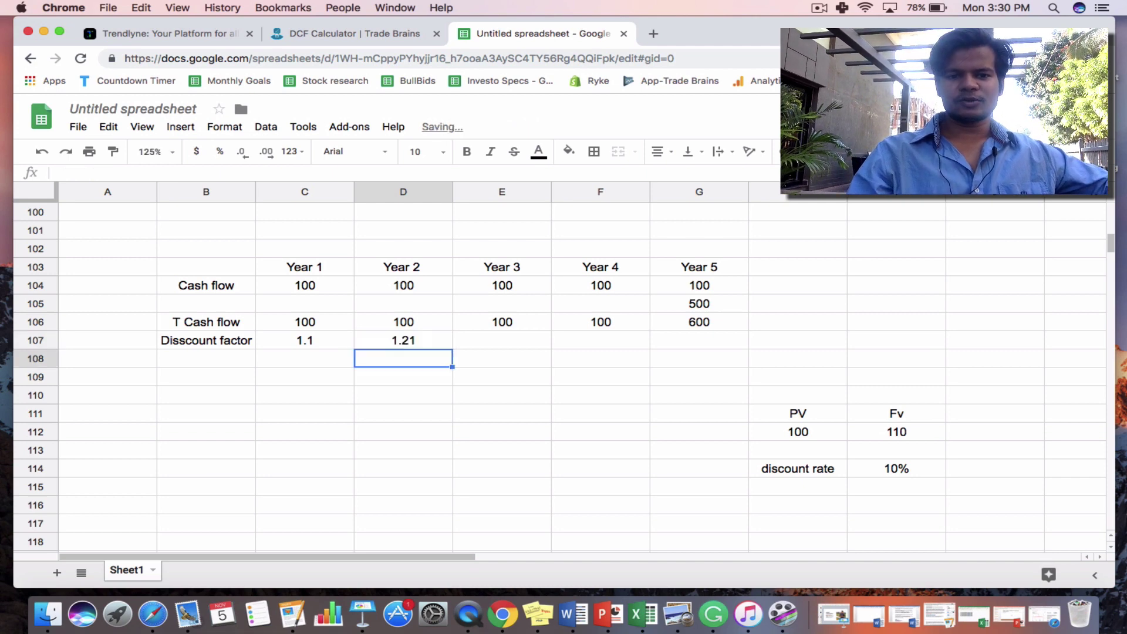
- Calculate the Year 3 discount factor in cell E107 with the formula =(1+0.1)^3
left_click(491, 341)
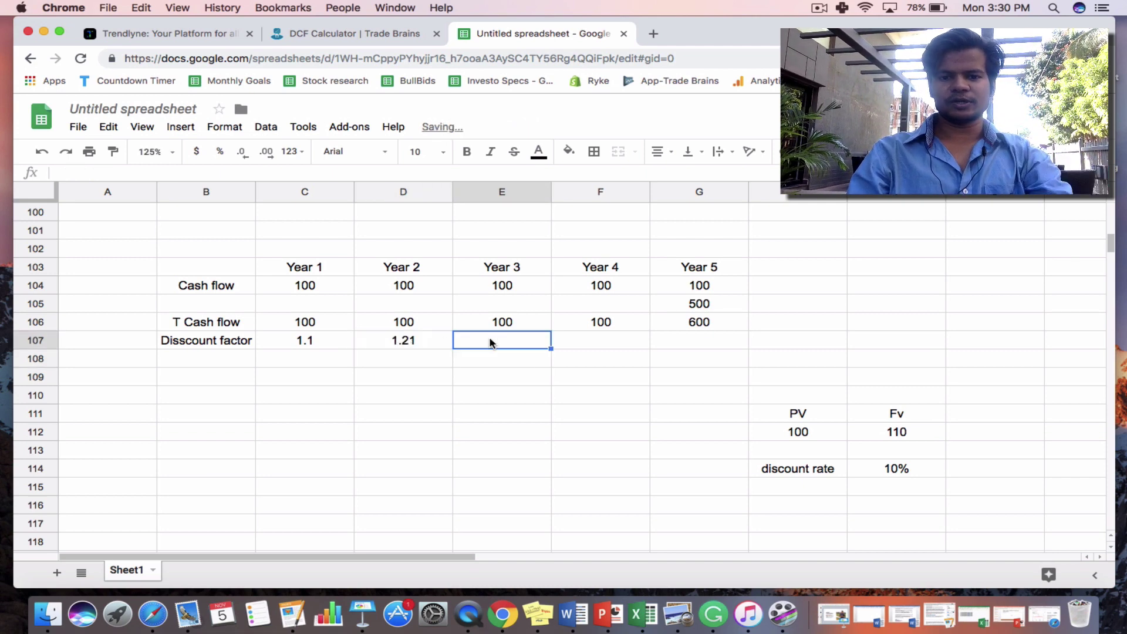
type("=")
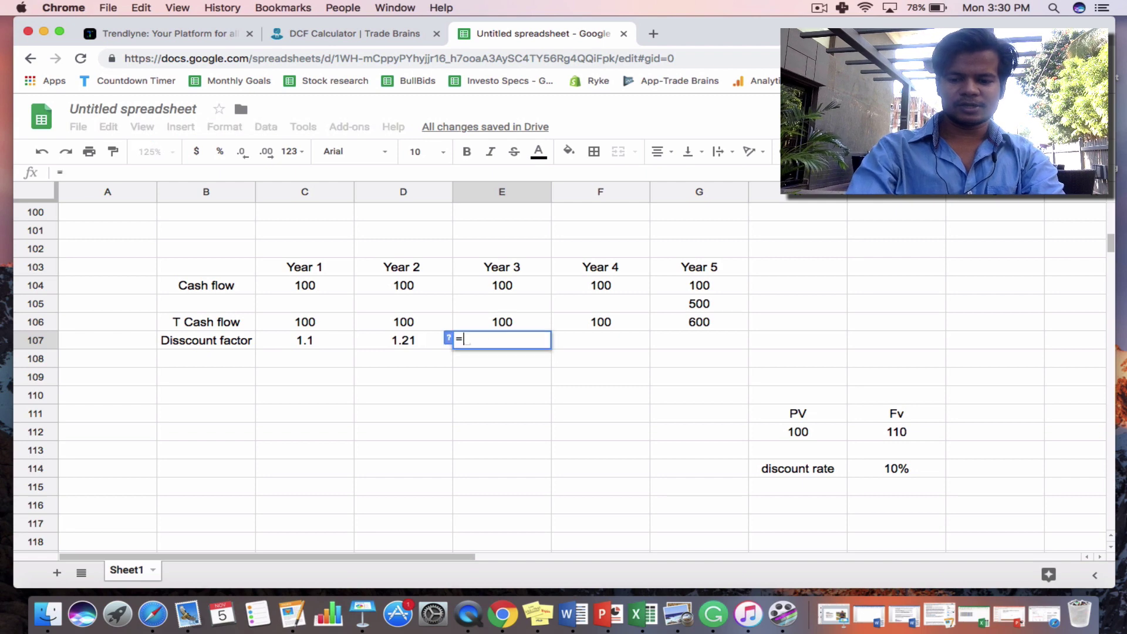
type("(1+0")
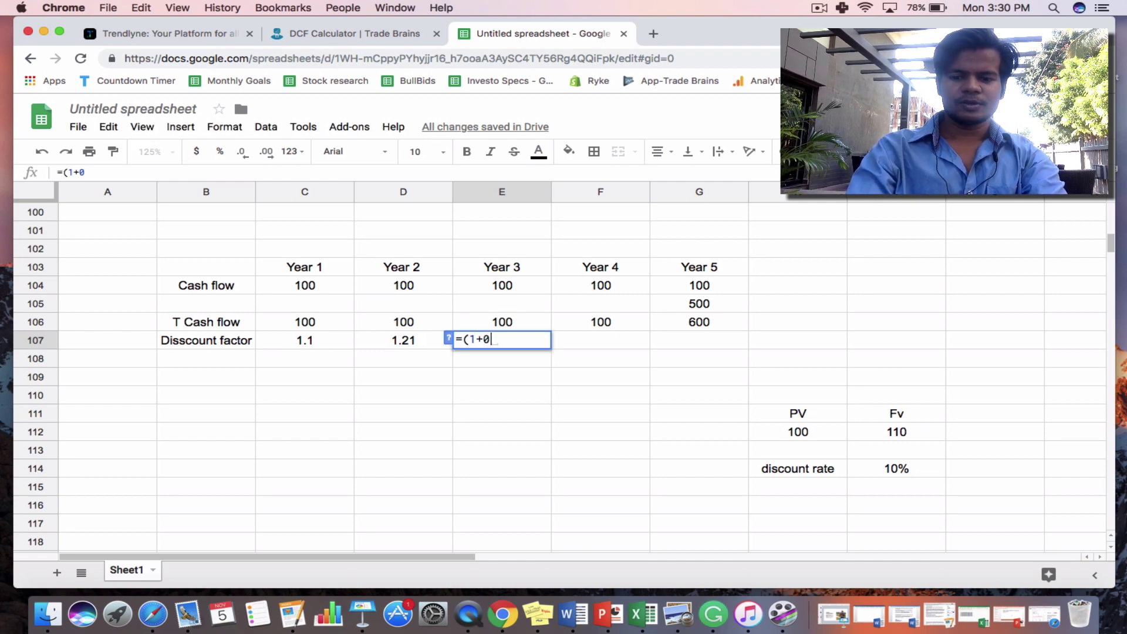
type(".1)^3")
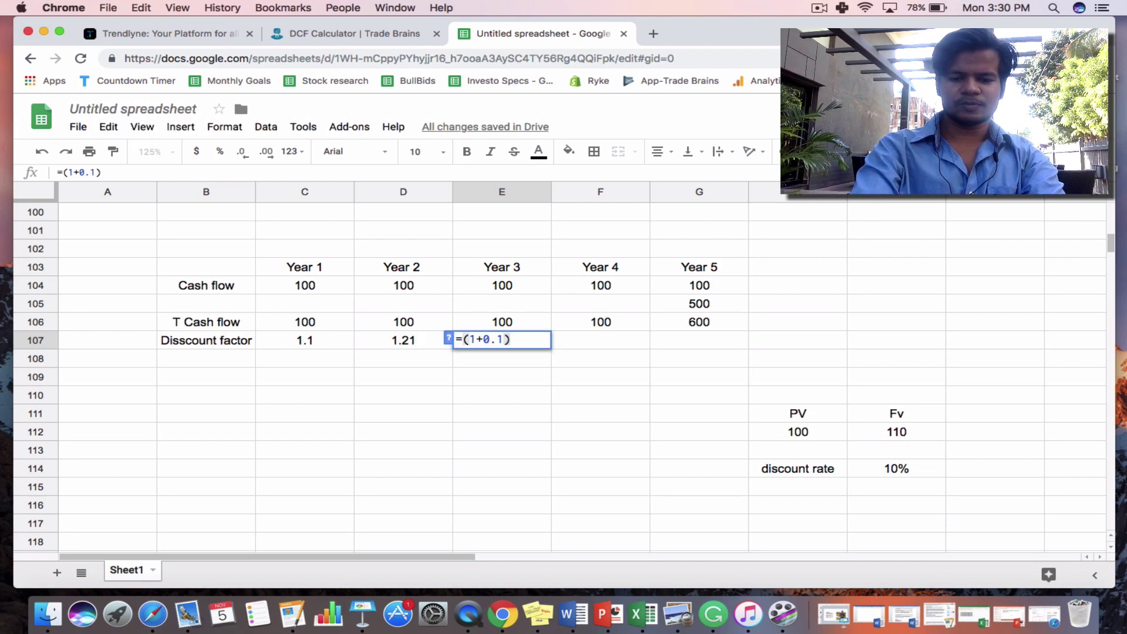
key("Return")
- Calculate the Year 4 discount factor in cell F107 with the formula =(1+0.1)^4
left_click(600, 339)
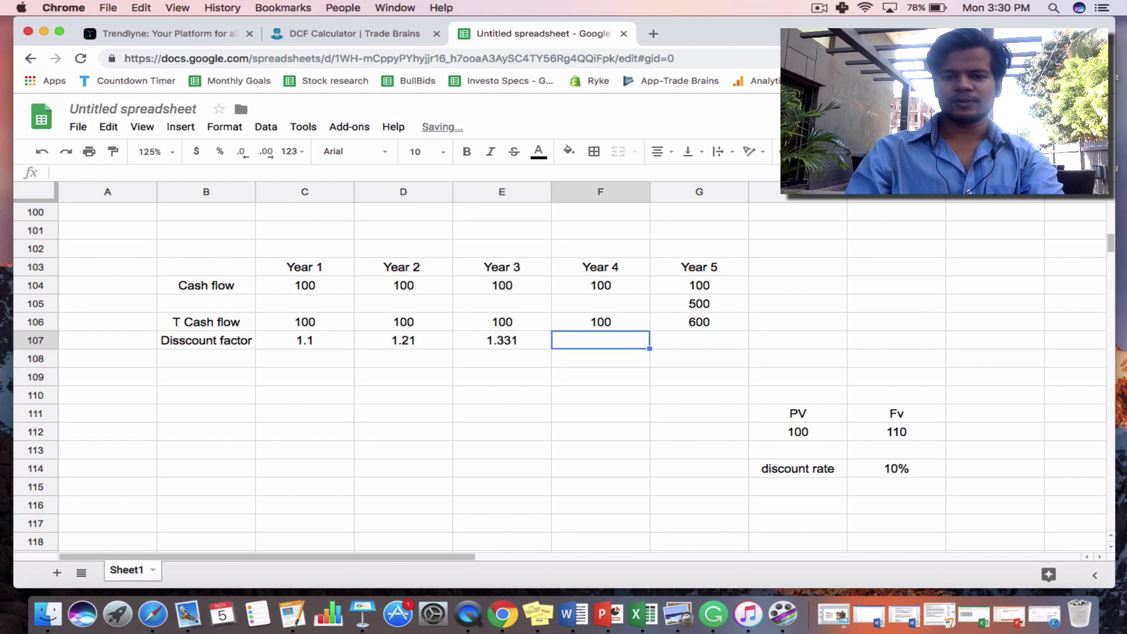
type("=(1")
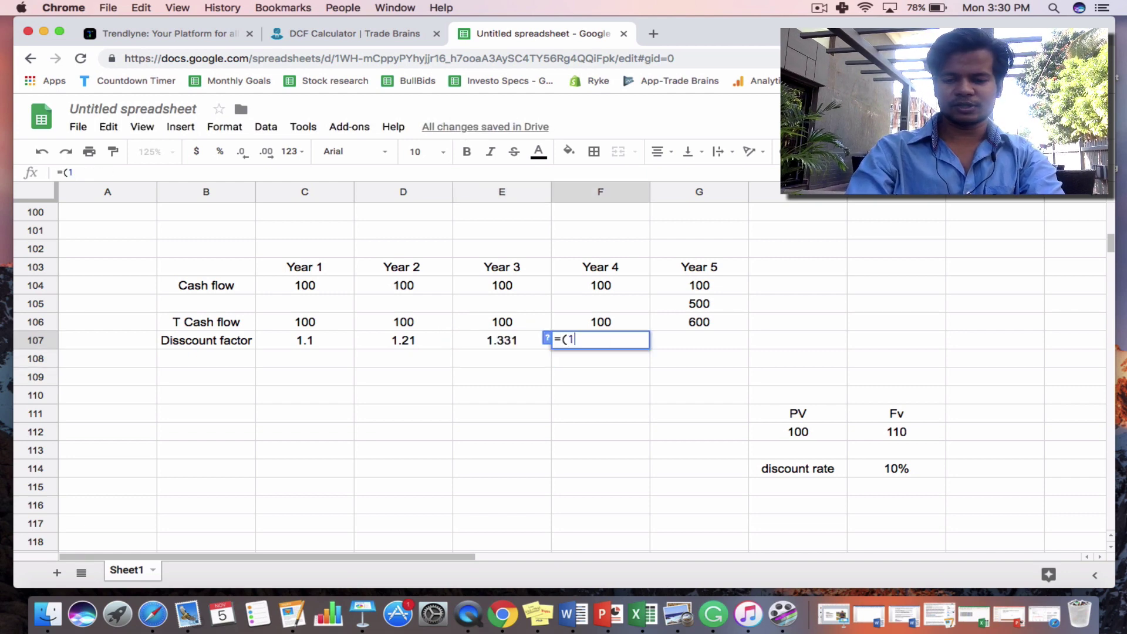
type("+0.1")
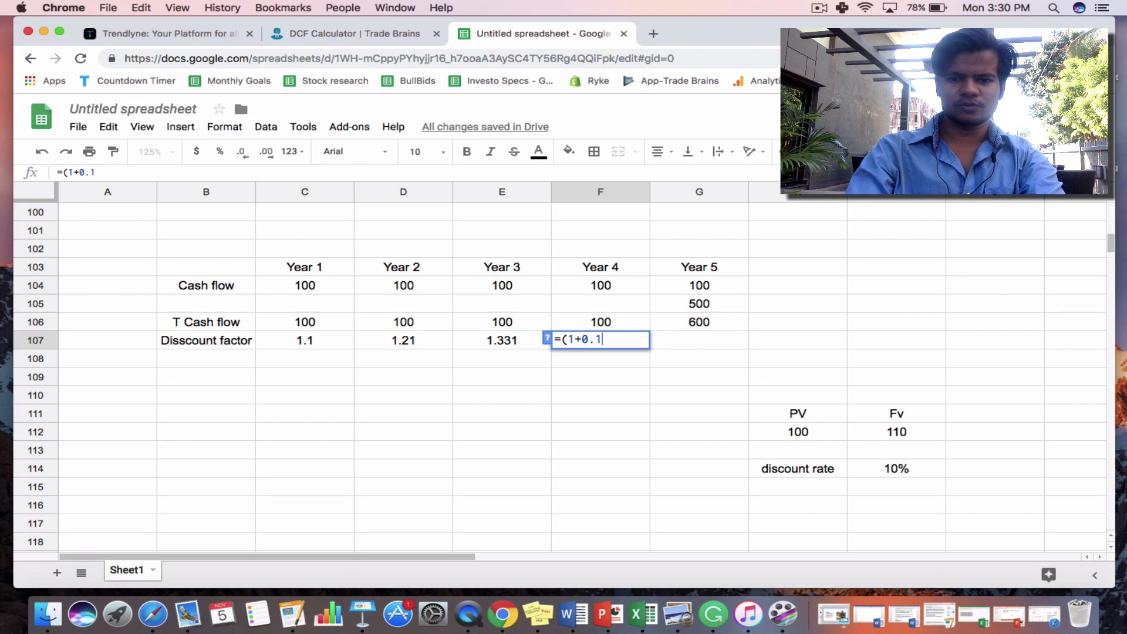
type(")^4")
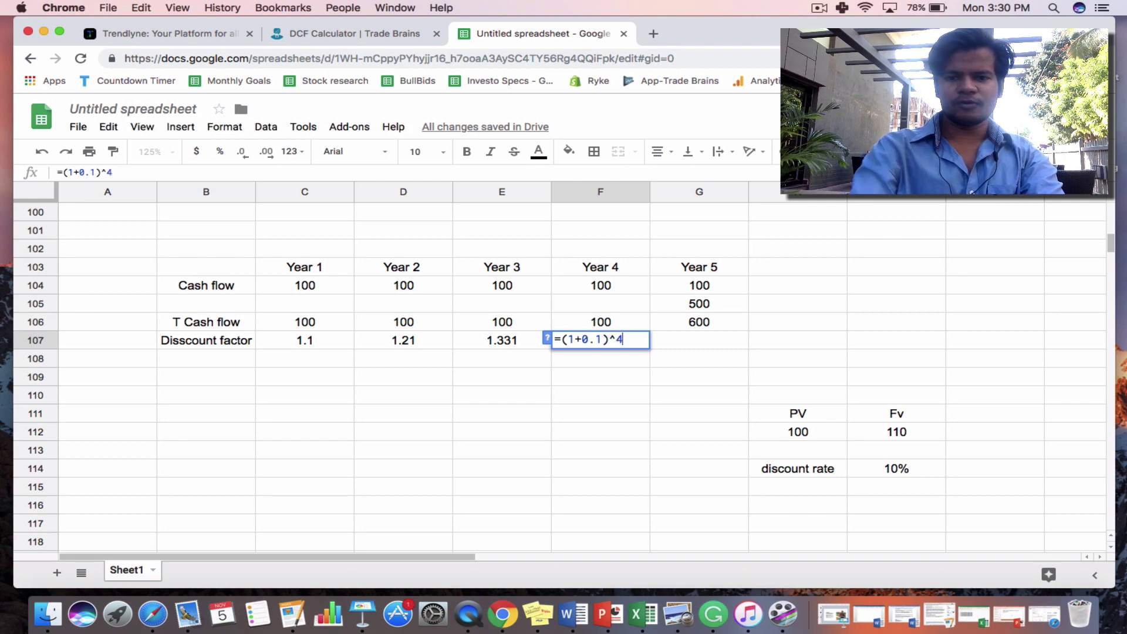
key("Return")
- Calculate the Year 5 discount factor in cell G107 with the formula =(1+0.1)^5
key("Right")
key("Up")
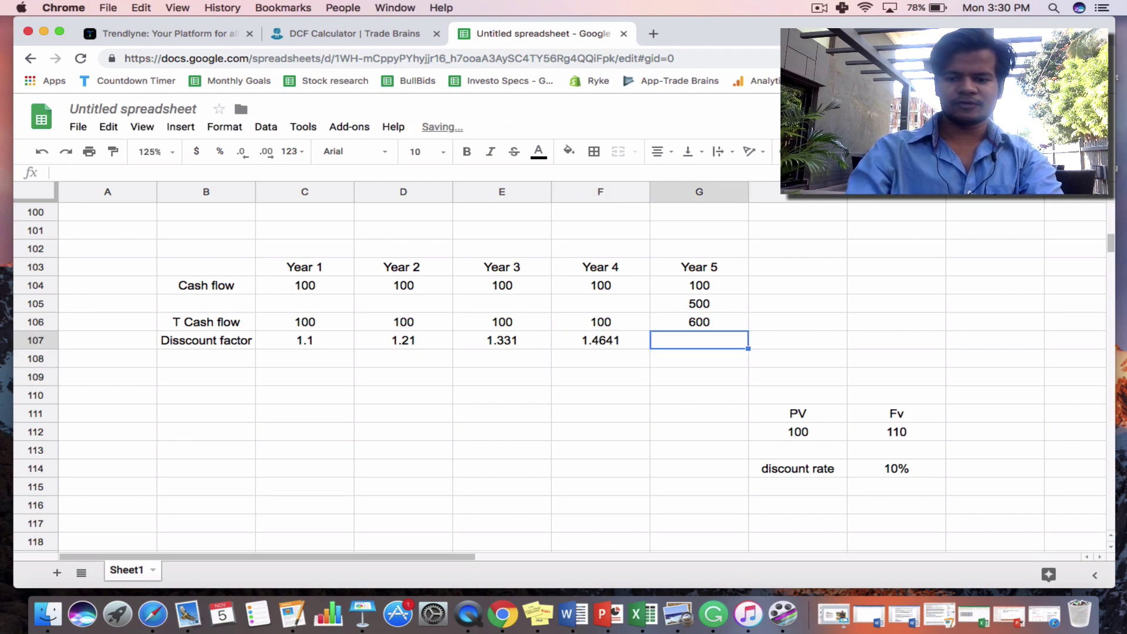
type("=(")
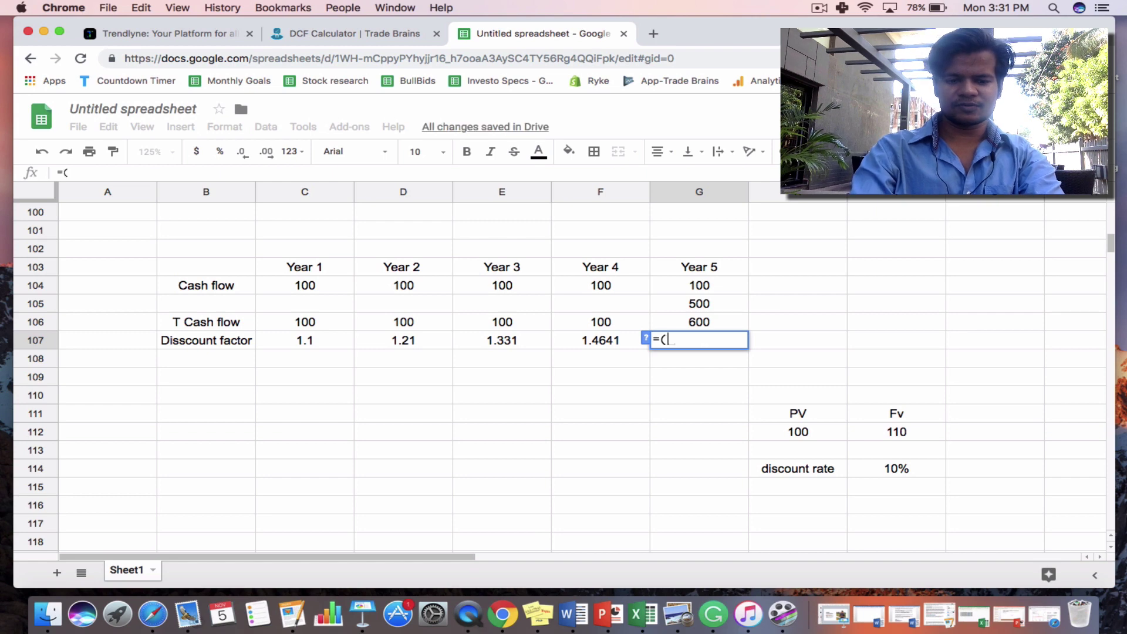
type("1+0.1")
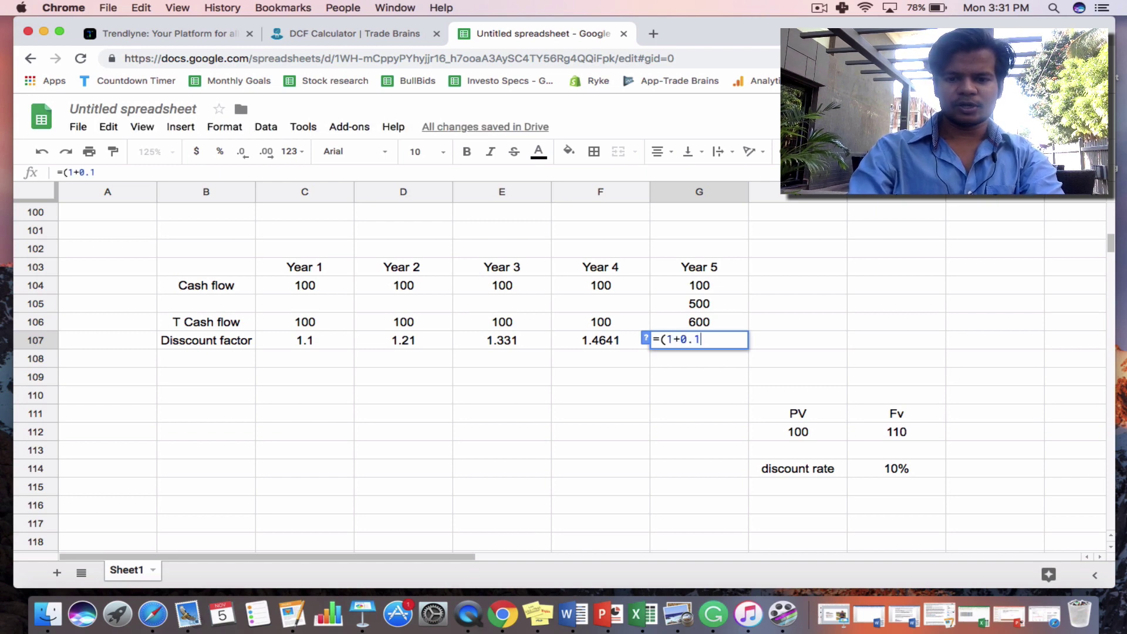
type(")^5")
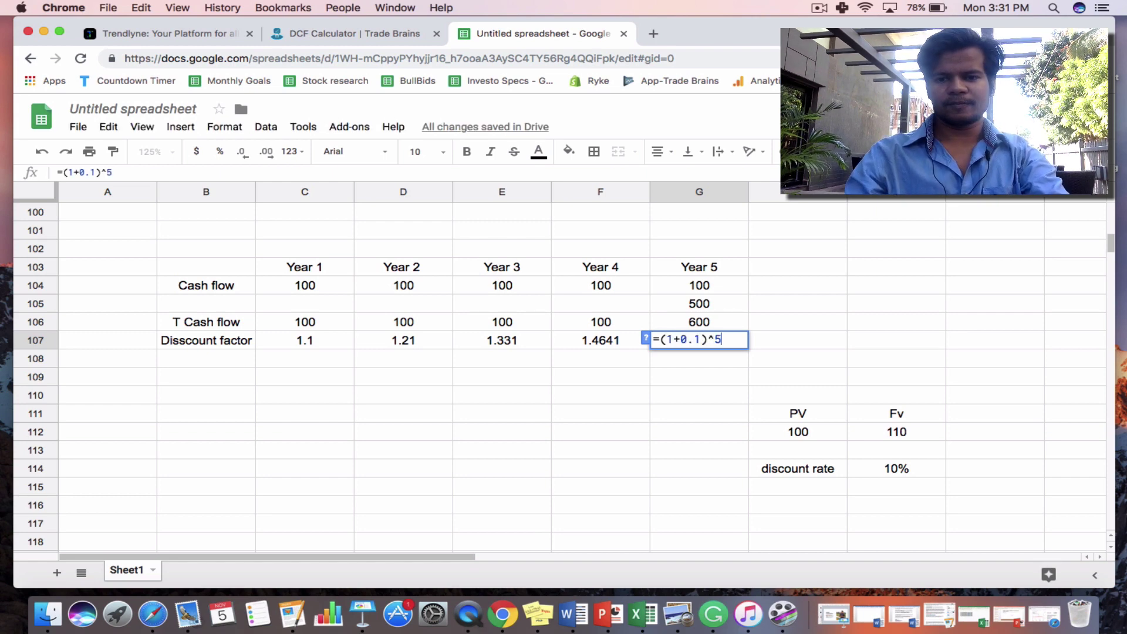
key("Return")
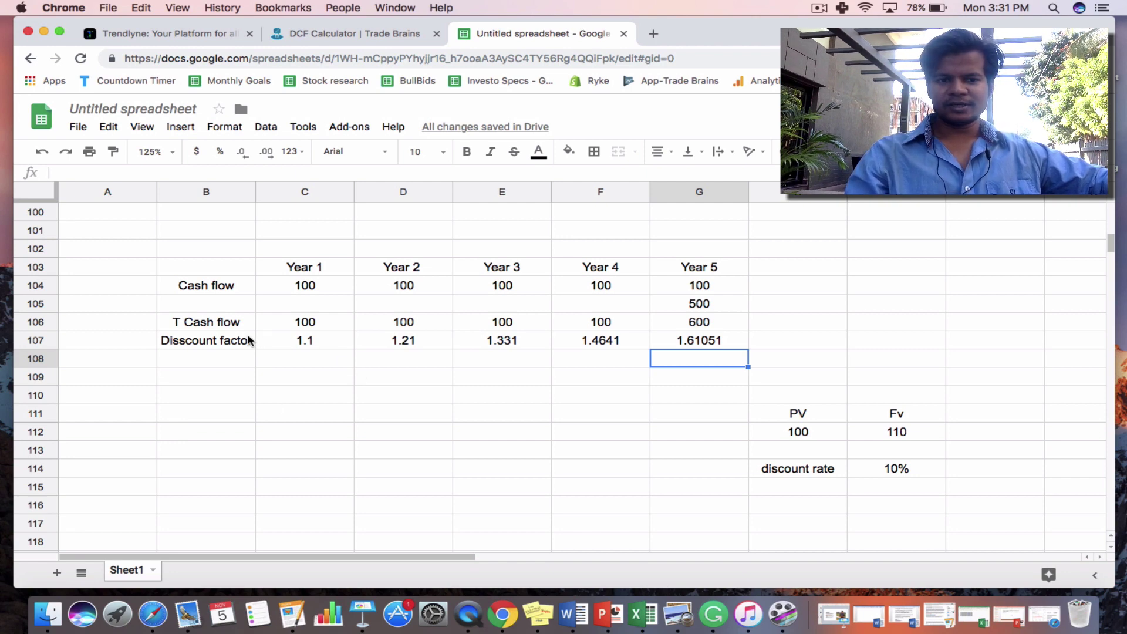
- Add the row label "PV" in cell B109, two rows below the discount factor label
left_click(305, 342)
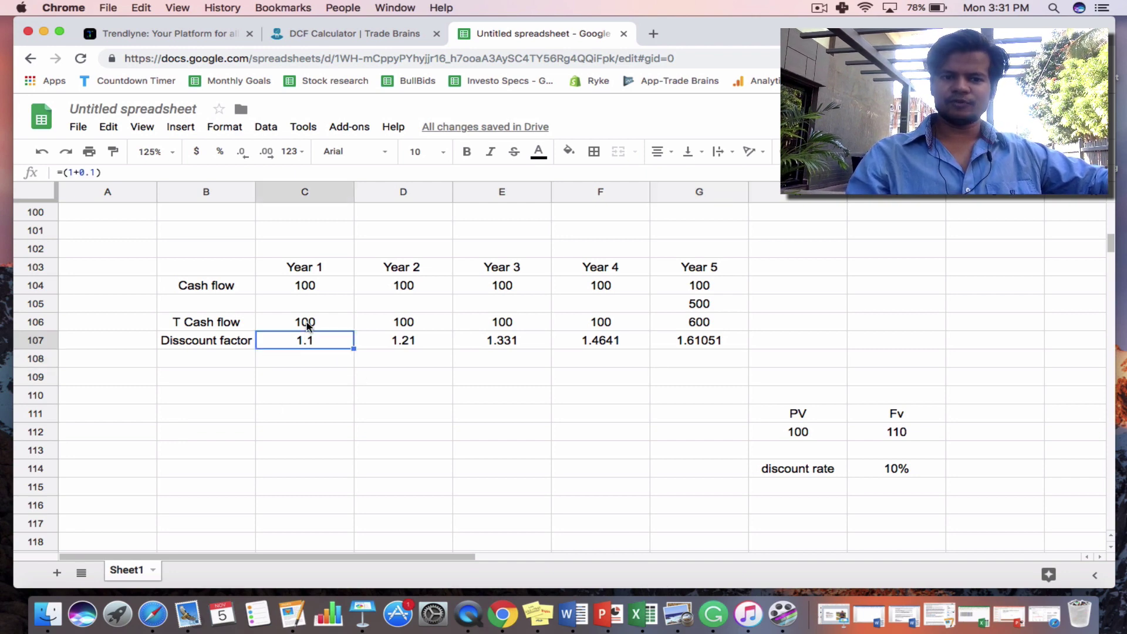
left_click(306, 322)
left_click_drag(278, 323, 659, 328)
left_click(207, 380)
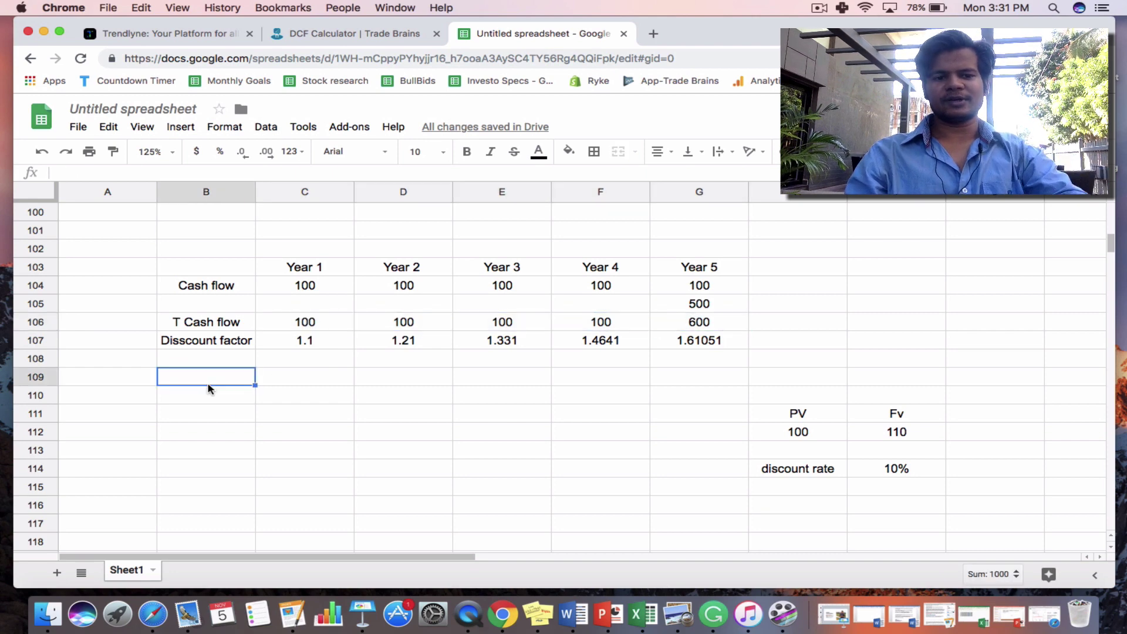
type("PV")
- Calculate the Year 1 present value in cell C109 by dividing total cash flow by discount factor, =C106/C107
left_click(302, 369)
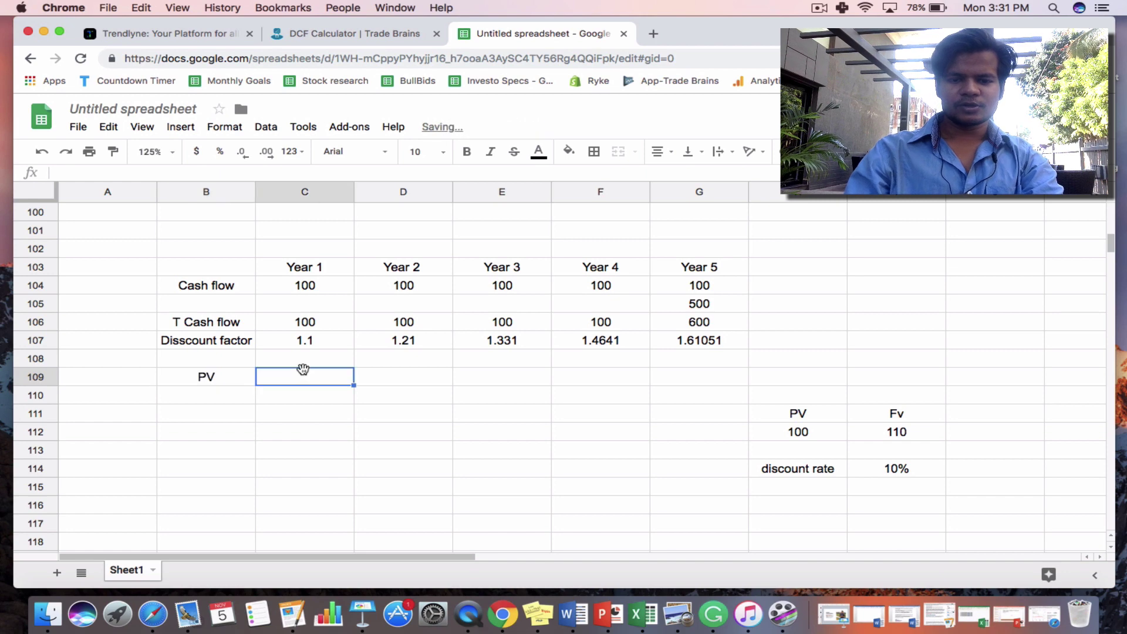
type("=")
left_click(292, 326)
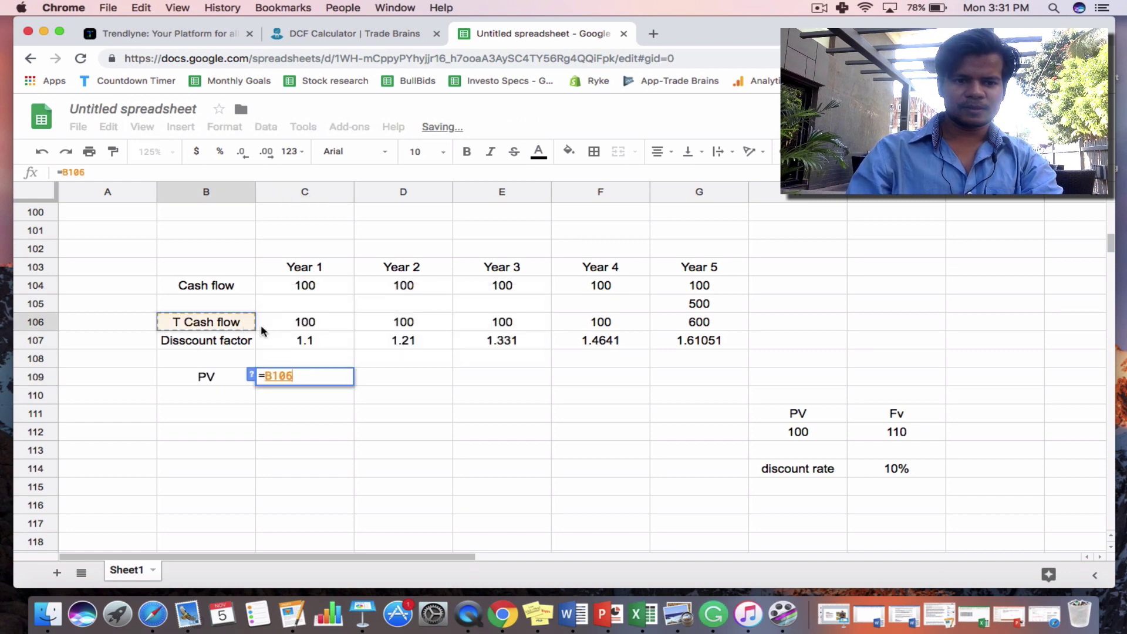
type("/")
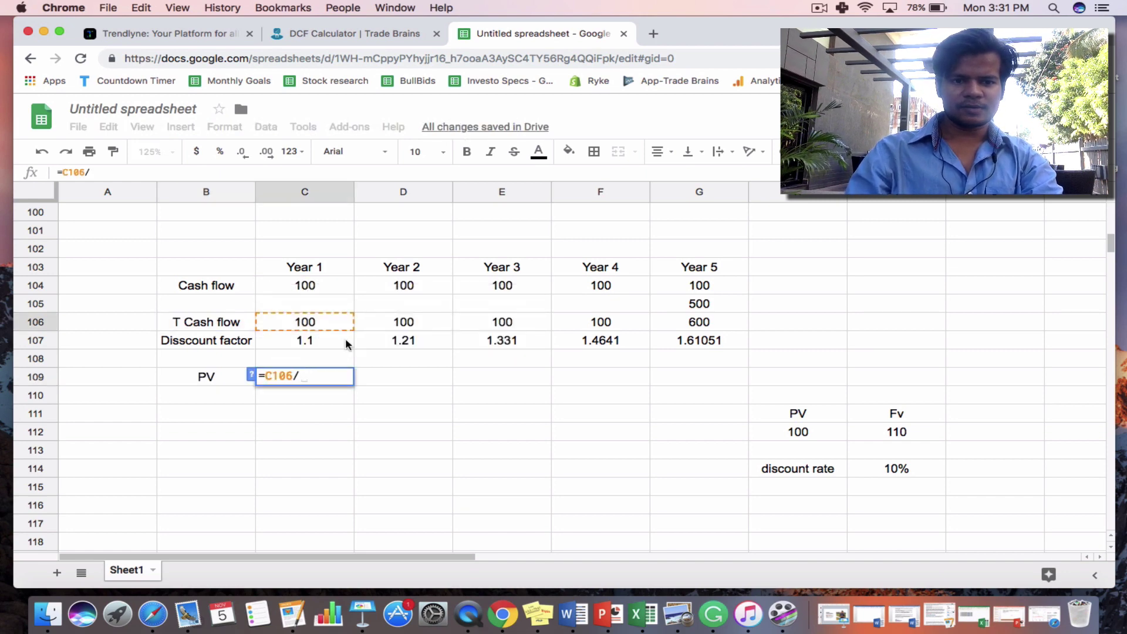
left_click(324, 340)
key("Return")
- Copy the present value formula from C109 across row 109 to Year 5 in cell G109
left_click(312, 379)
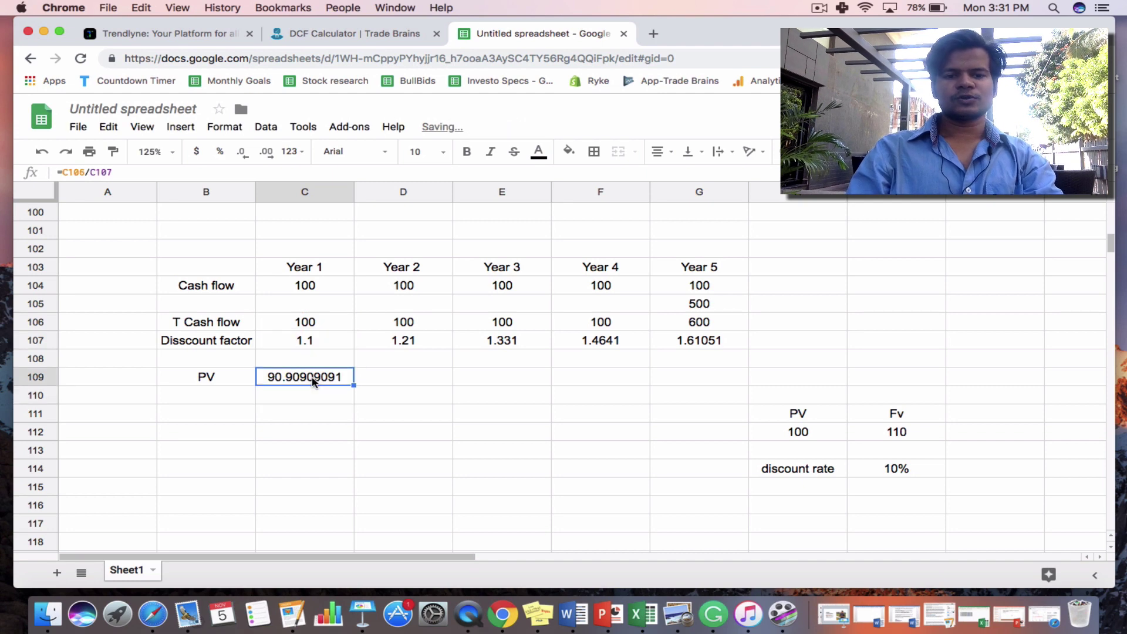
left_click(308, 292)
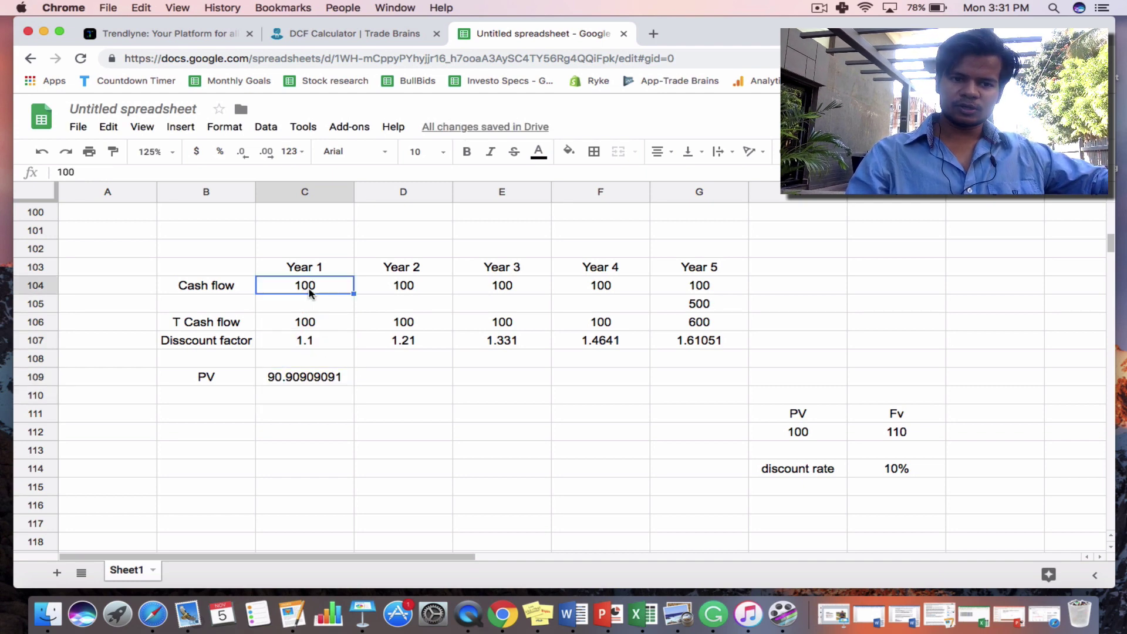
left_click(304, 380)
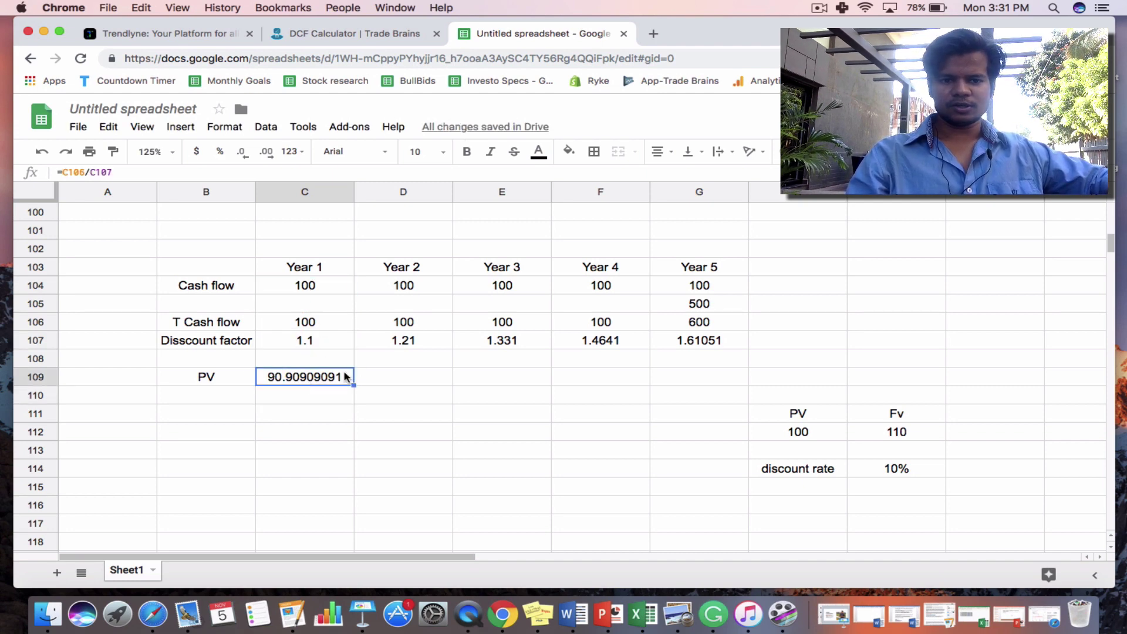
left_click_drag(354, 385, 721, 384)
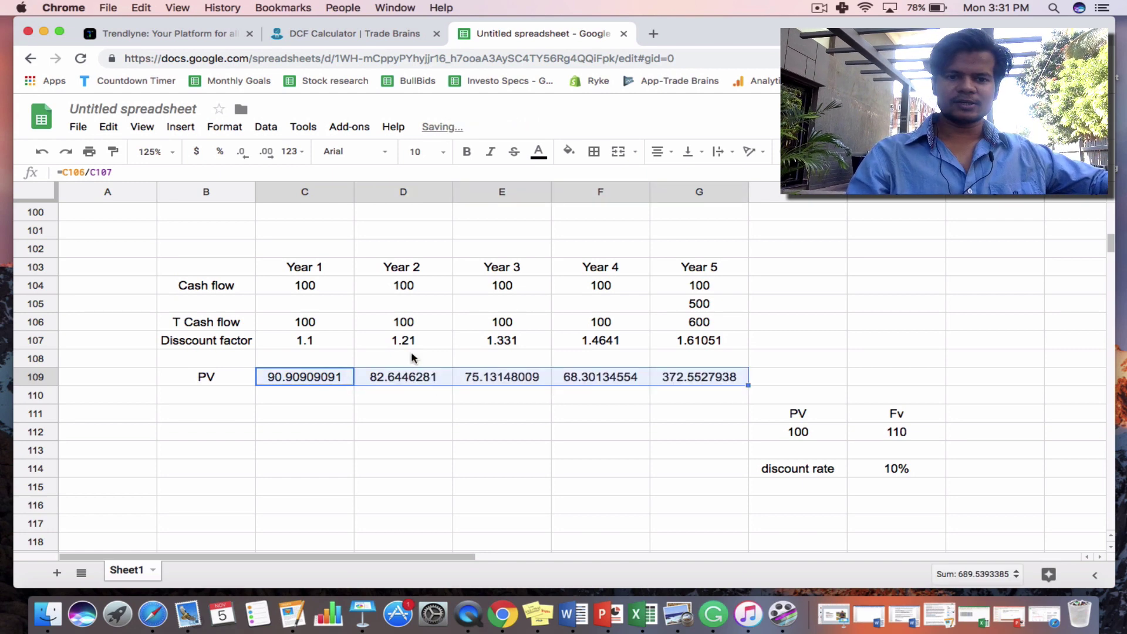
- Compare the cash flows of Years 2, 3 and 5 with the present values in row 109
left_click(409, 286)
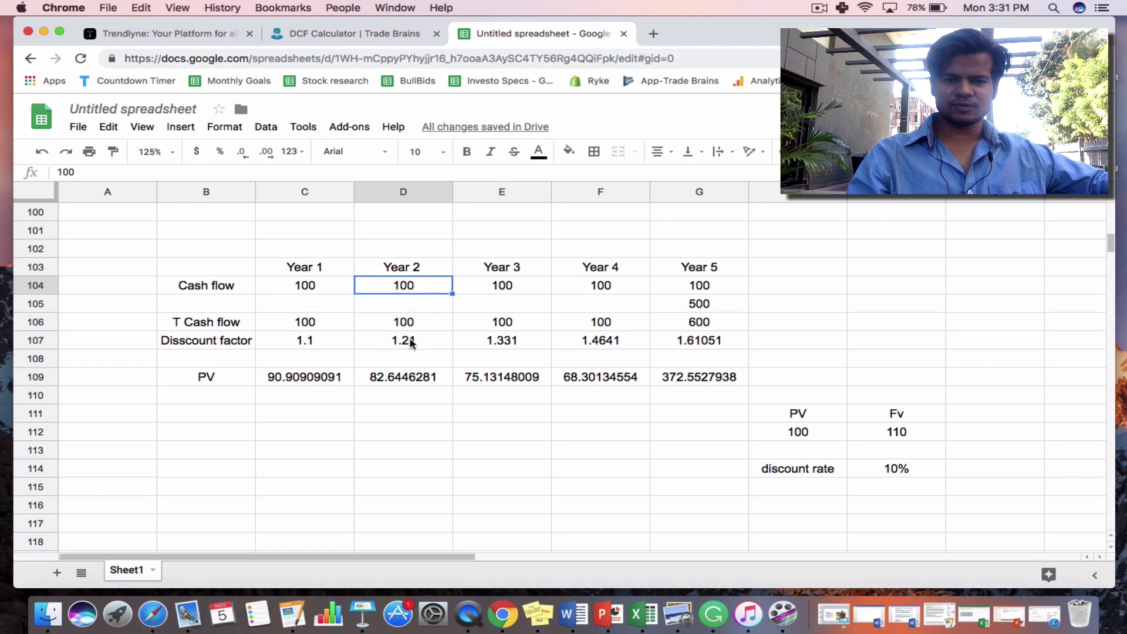
left_click(508, 290)
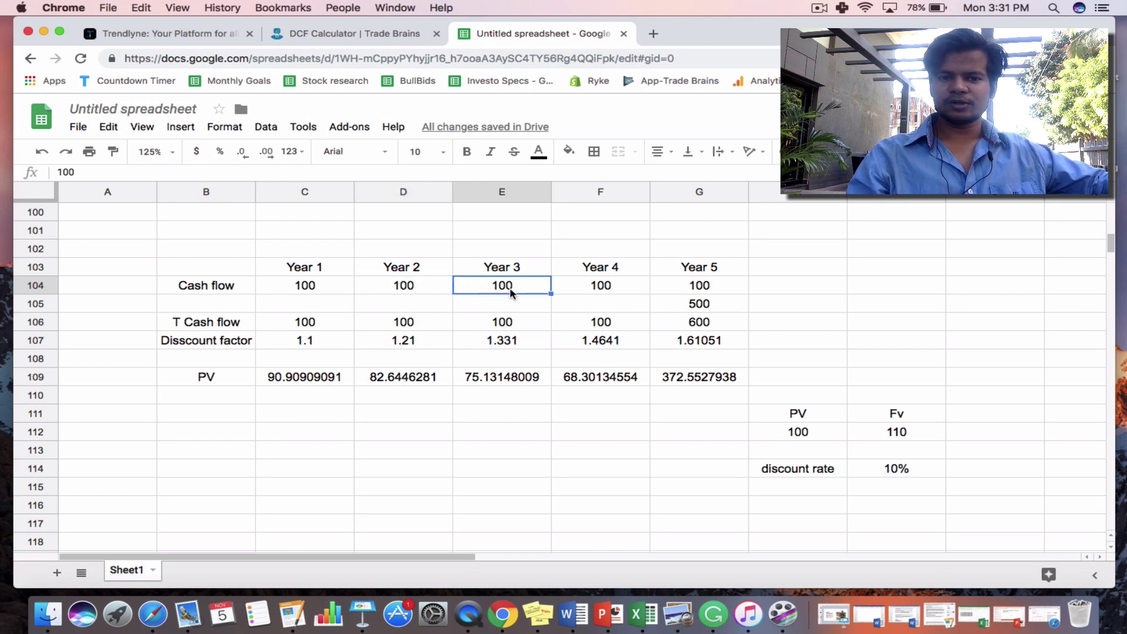
left_click(507, 377)
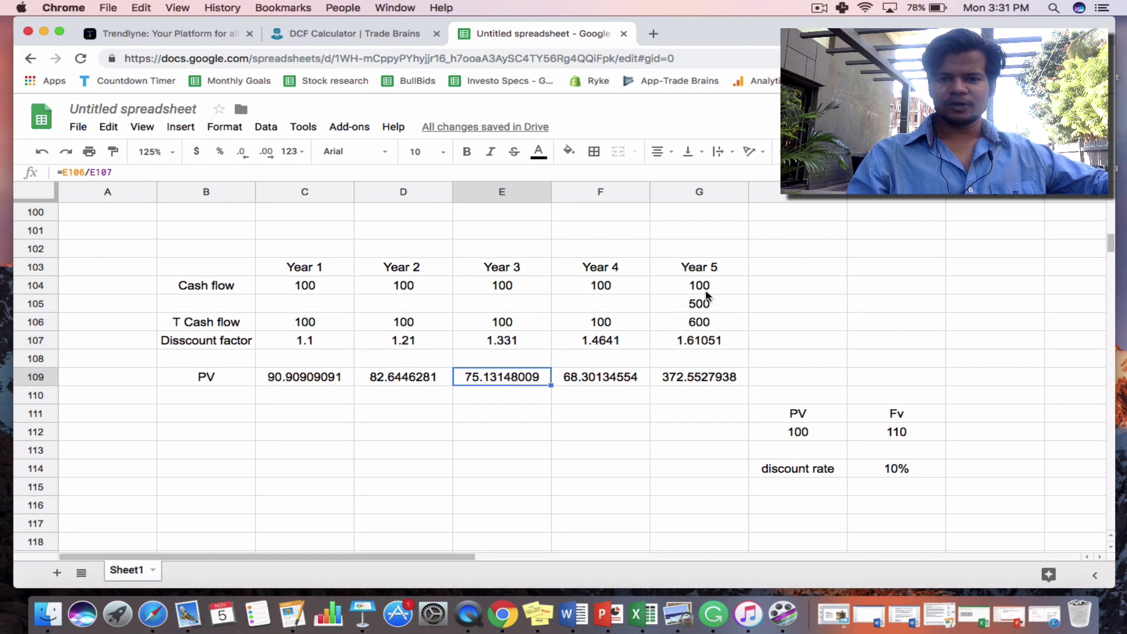
left_click_drag(707, 293, 705, 302)
left_click(702, 323)
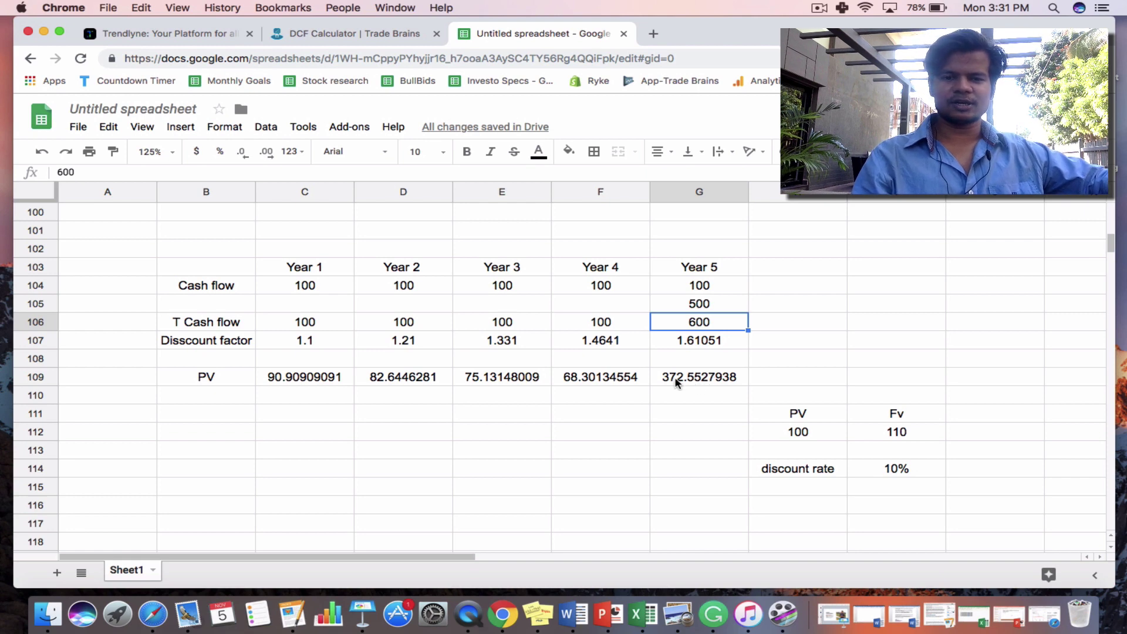
left_click_drag(678, 382, 282, 380)
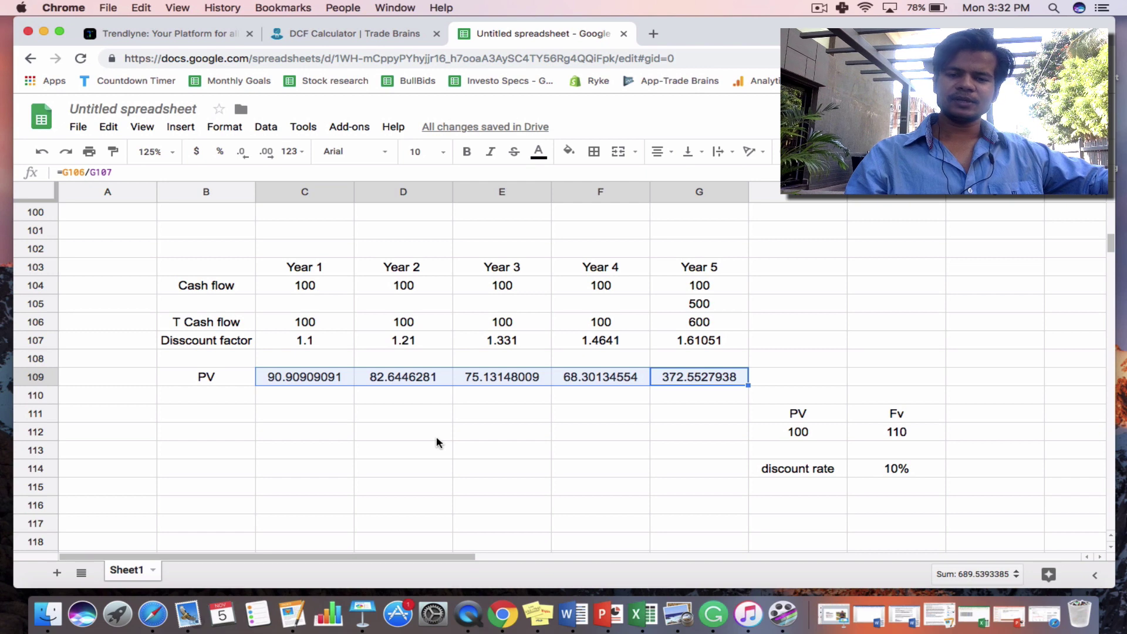
- Sum the five yearly present values in cell D112 with =sum(C109:G109)
left_click(409, 436)
type("=")
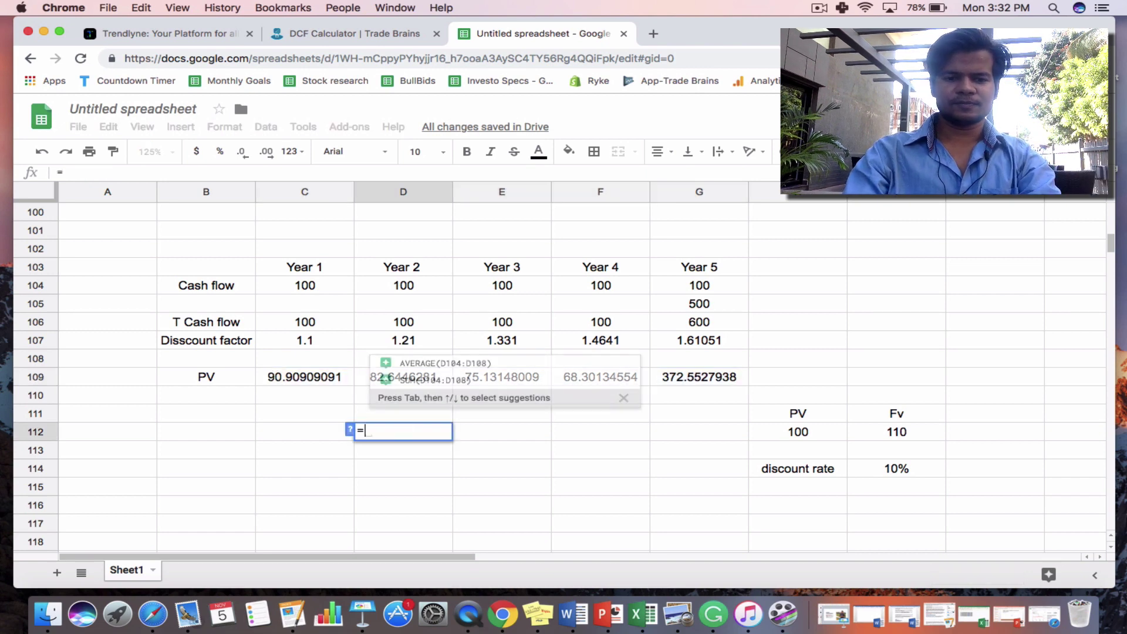
type("sum")
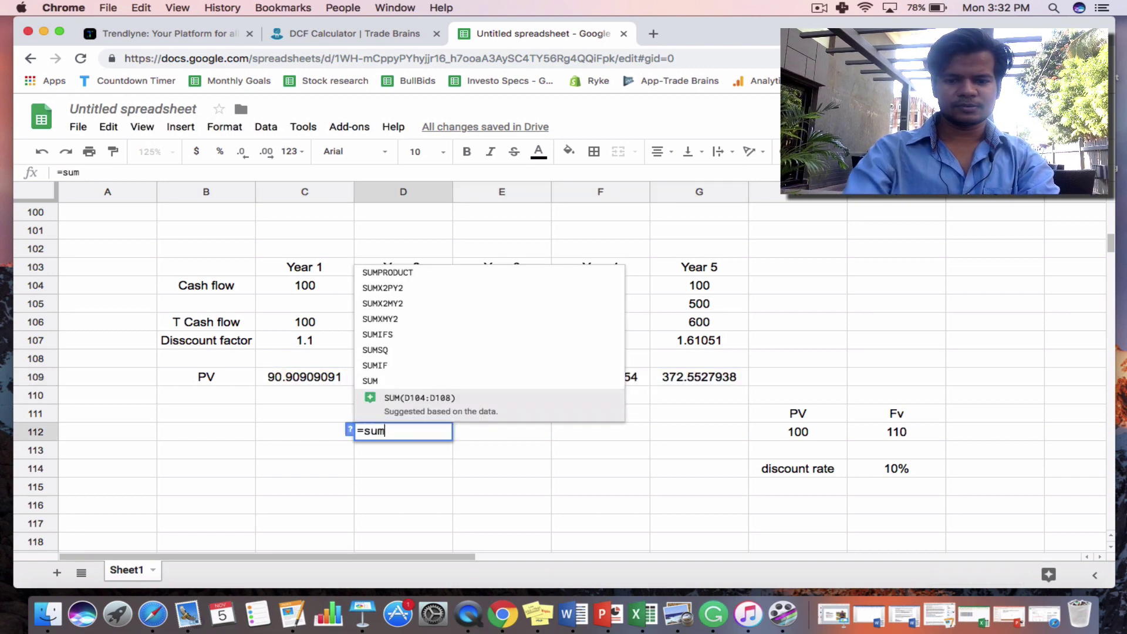
type("(")
key("Up")
key("Up")
key("Up")
key("Left")
key("shift+Right")
key("shift+Right")
key("shift+Right")
key("shift+Right")
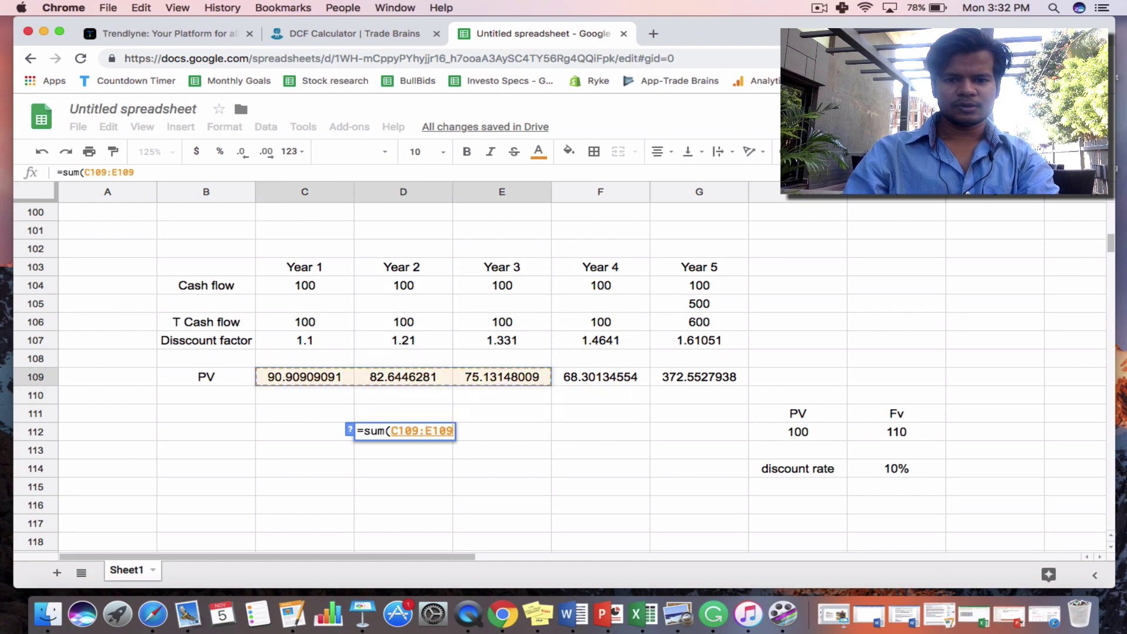
key("Return")
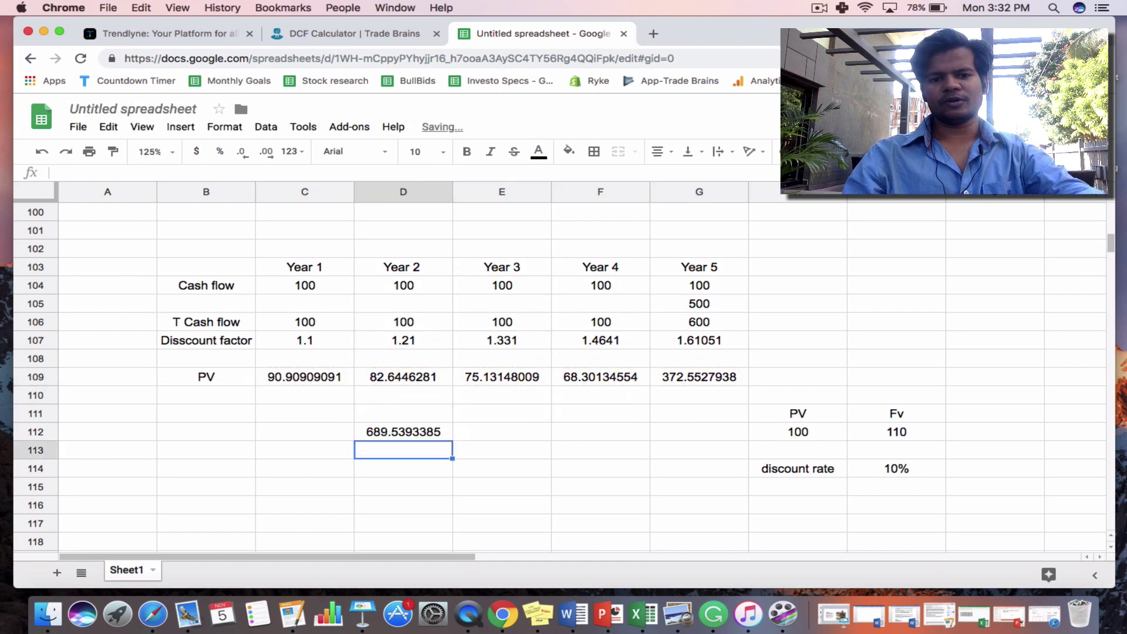
- Label the present value total "NPV" in cell C112
left_click(303, 432)
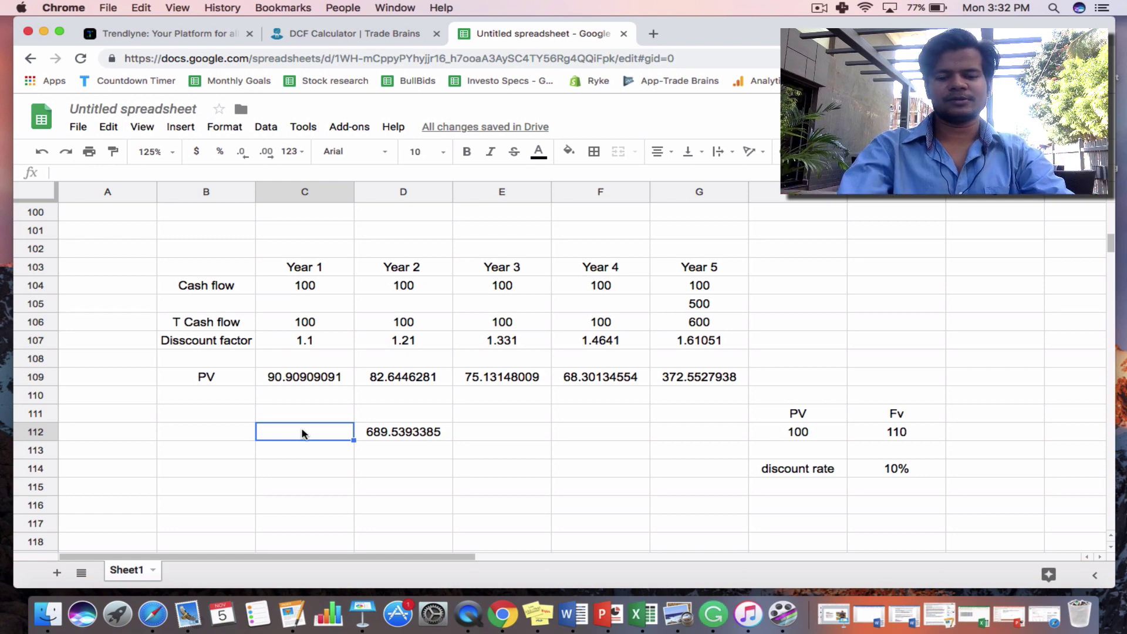
type("NPV")
key("Return")
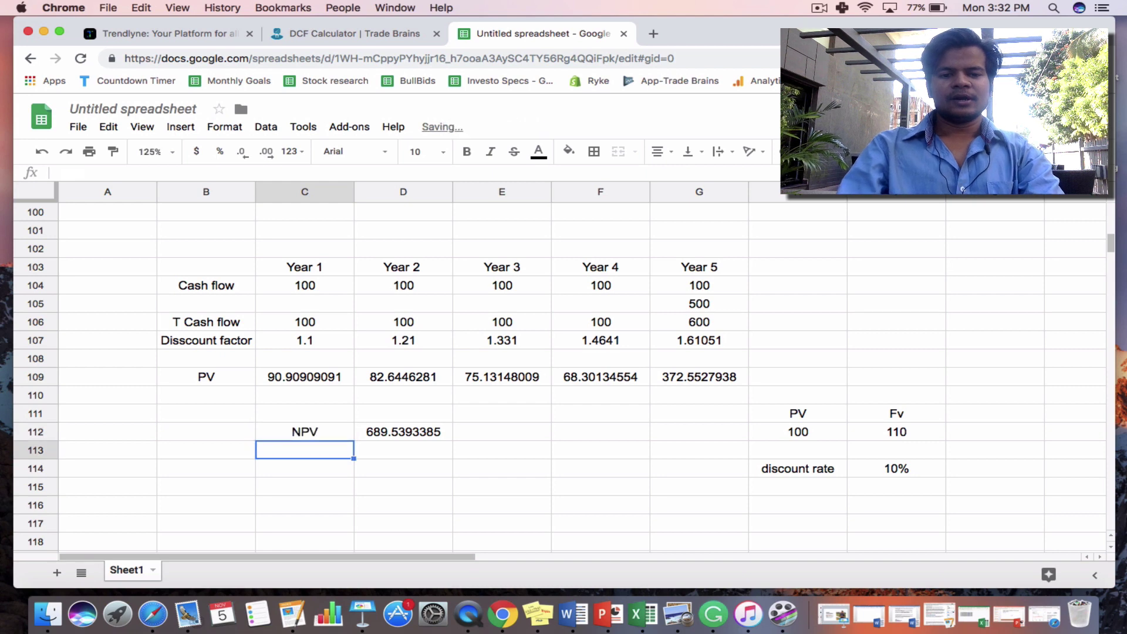
- Add a "Debt" row with the value 100 and a "Cash" row with the value 50 directly beneath NPV
type("Debt")
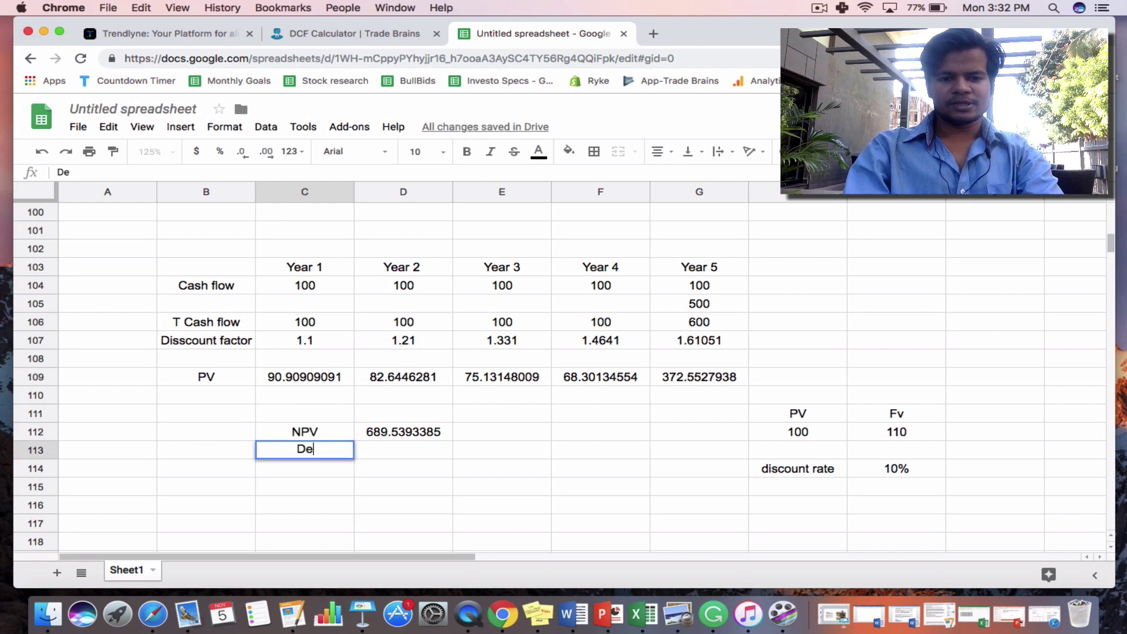
key("Tab")
type("100")
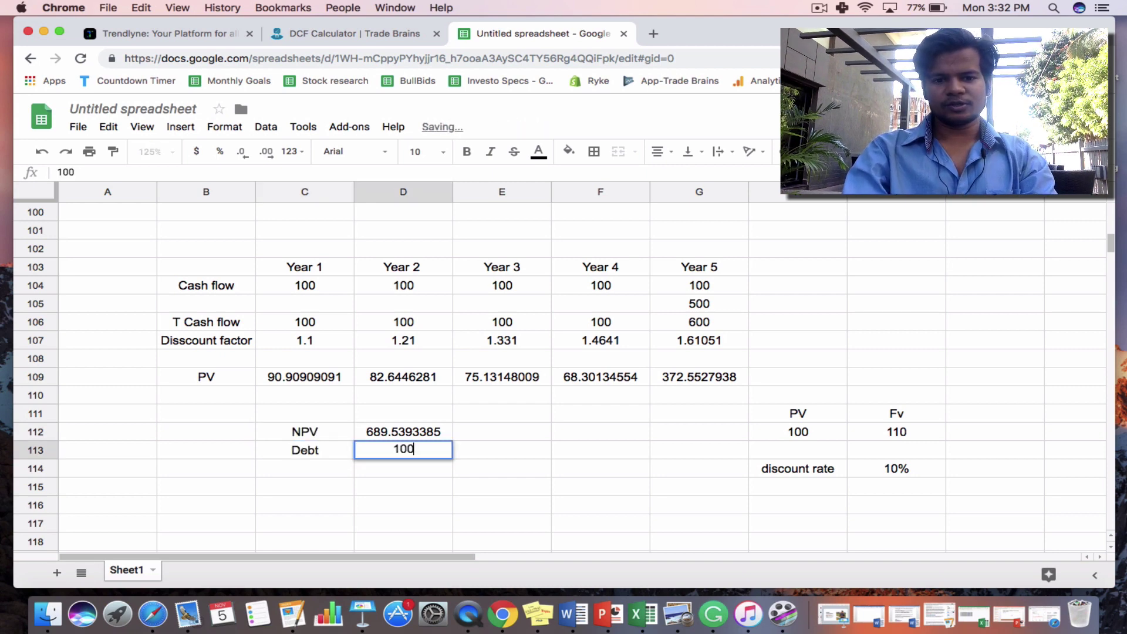
key("Return")
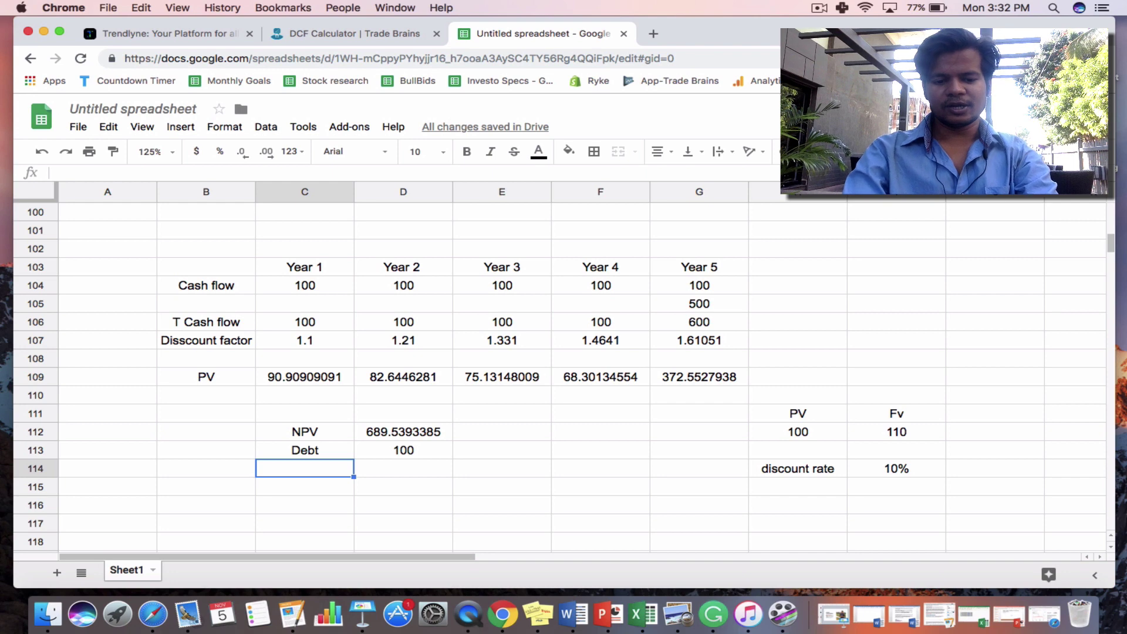
type("Cash")
key("Tab")
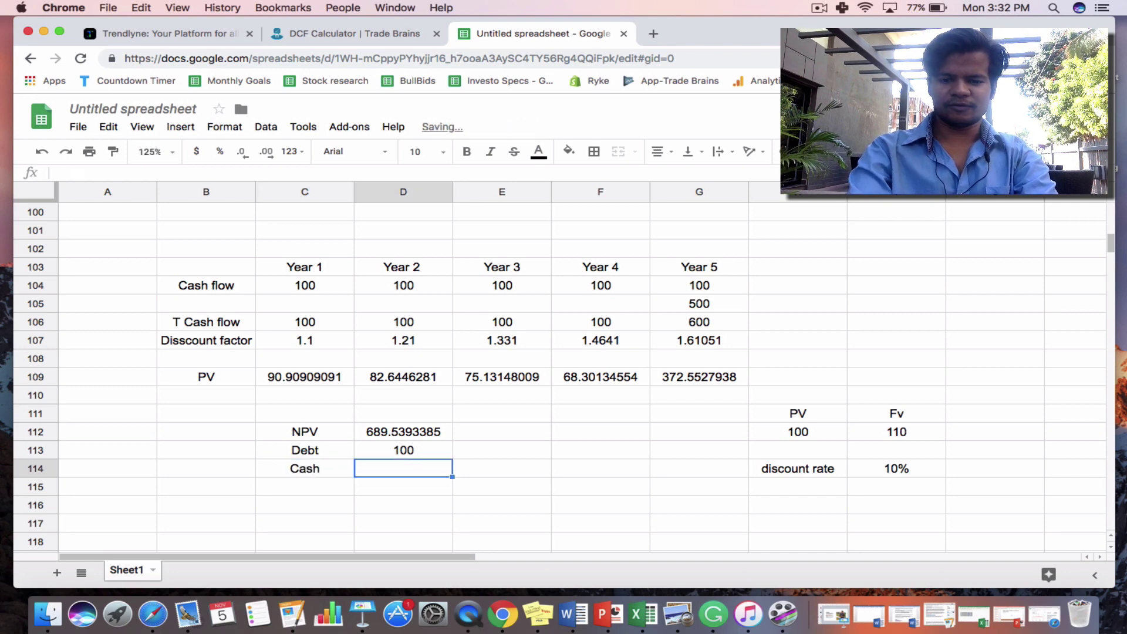
type("50")
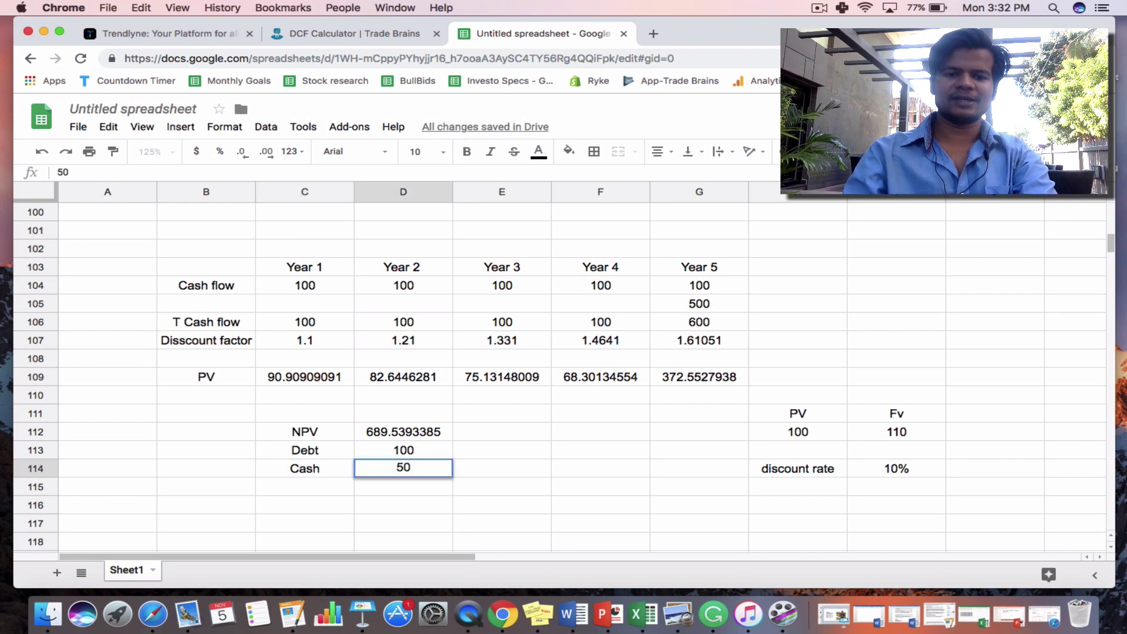
- Mark Cash with a text "+" in cell E114 and Debt with a text "-" in cell E113
key("Tab")
type("'+")
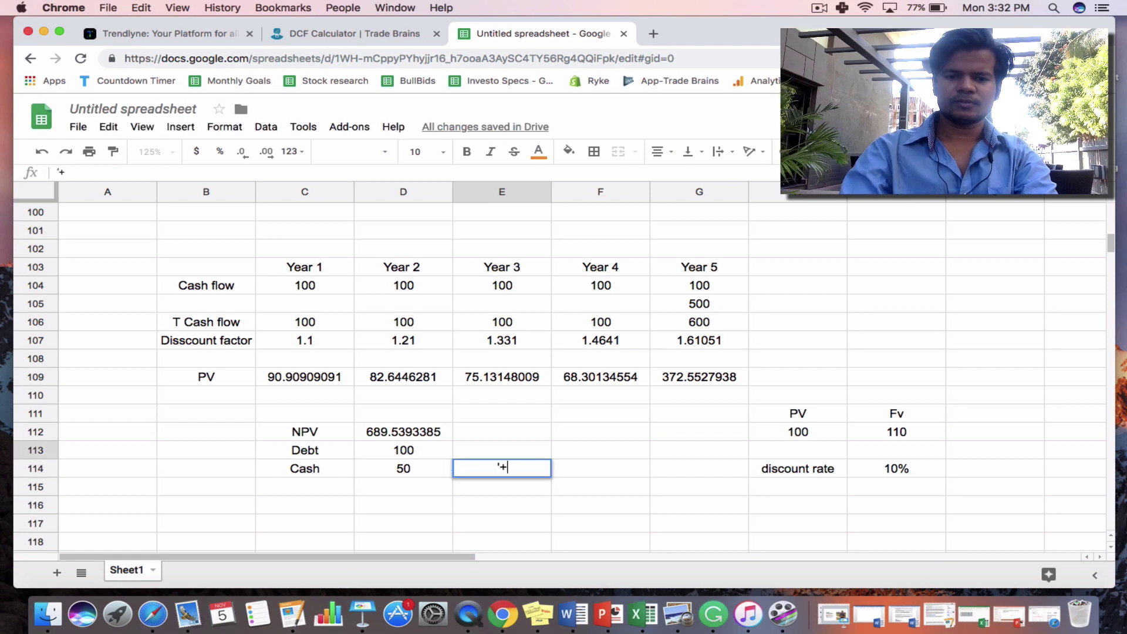
left_click(502, 450)
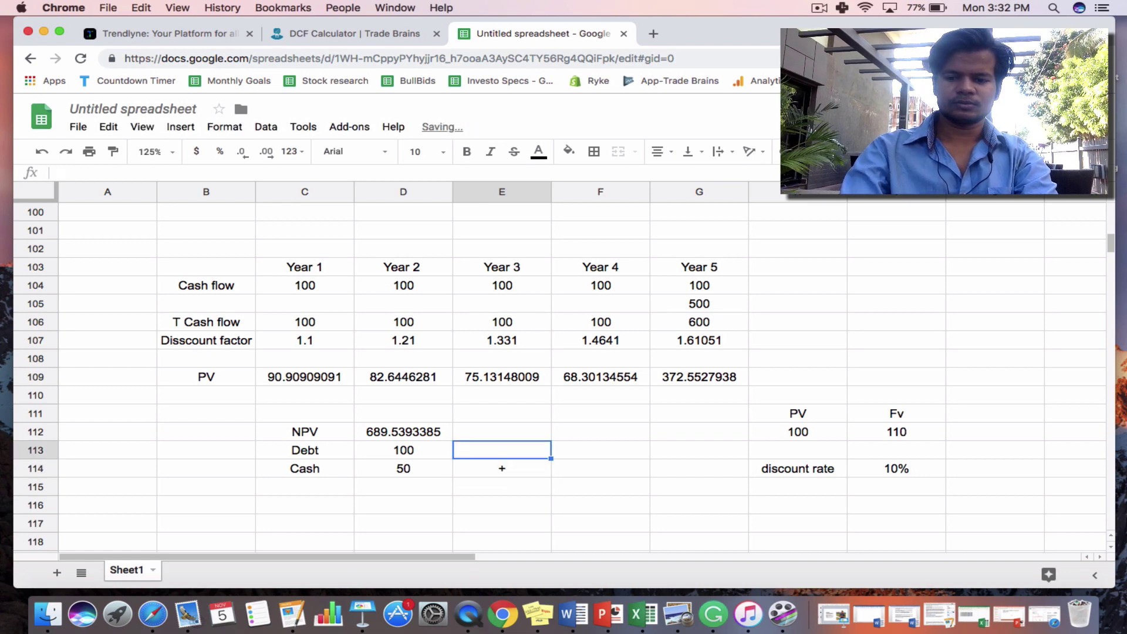
type("'-")
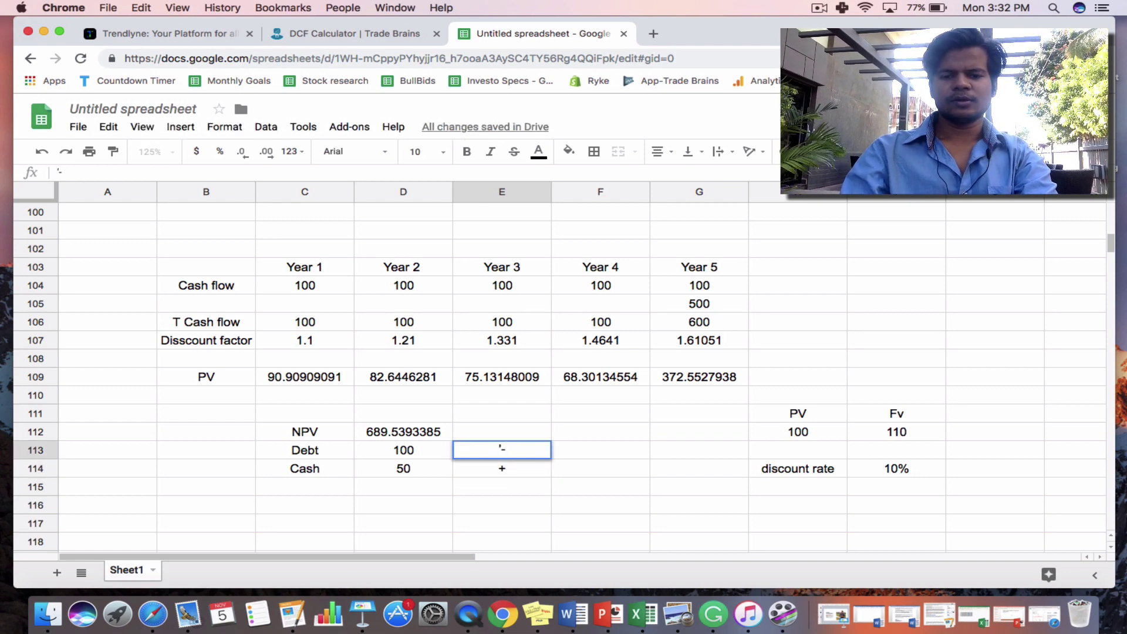
left_click(502, 487)
- Calculate NPV plus cash minus debt in cell D115 with the formula =D112+D114-D113
left_click(403, 487)
type("=")
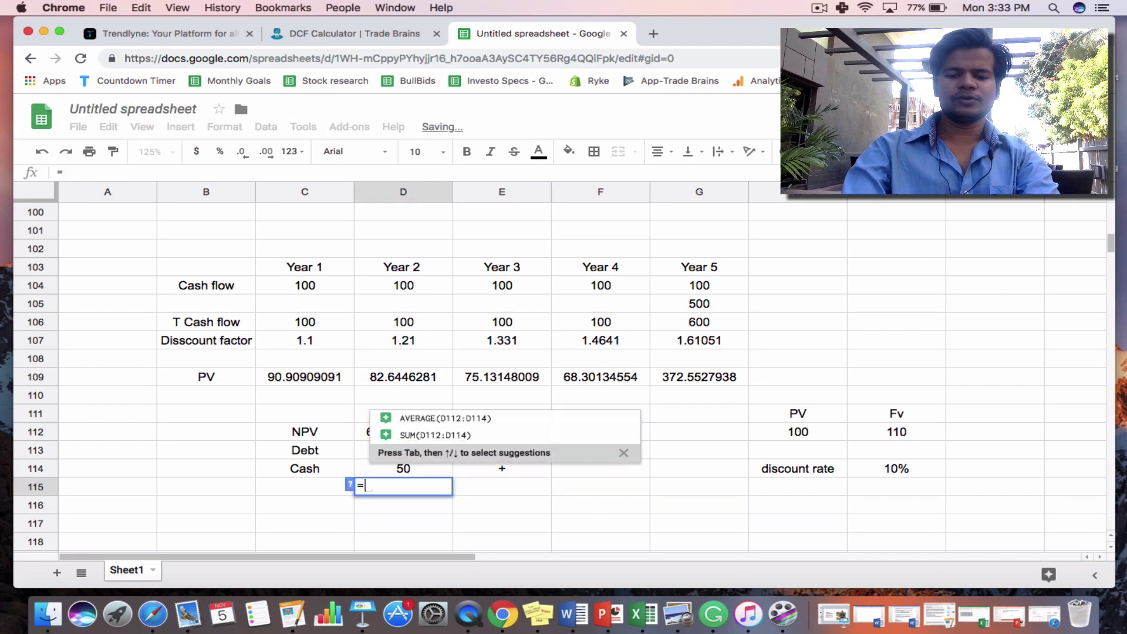
key("Up")
key("Up")
key("Up")
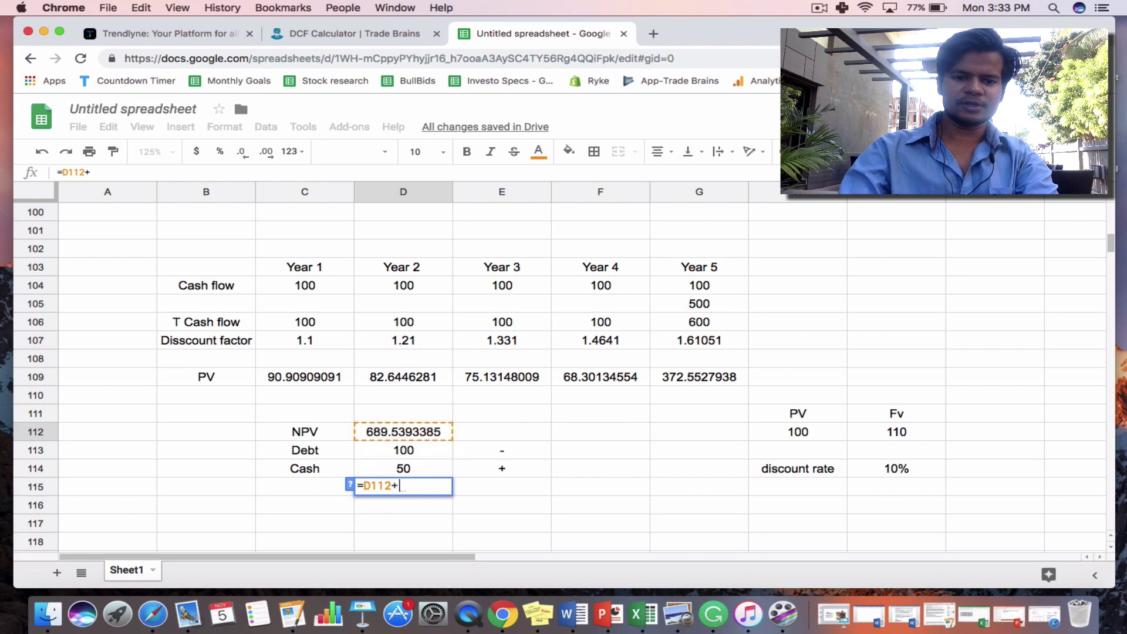
type("+")
key("Down")
key("Down")
key("Up")
key("Up")
key("Up")
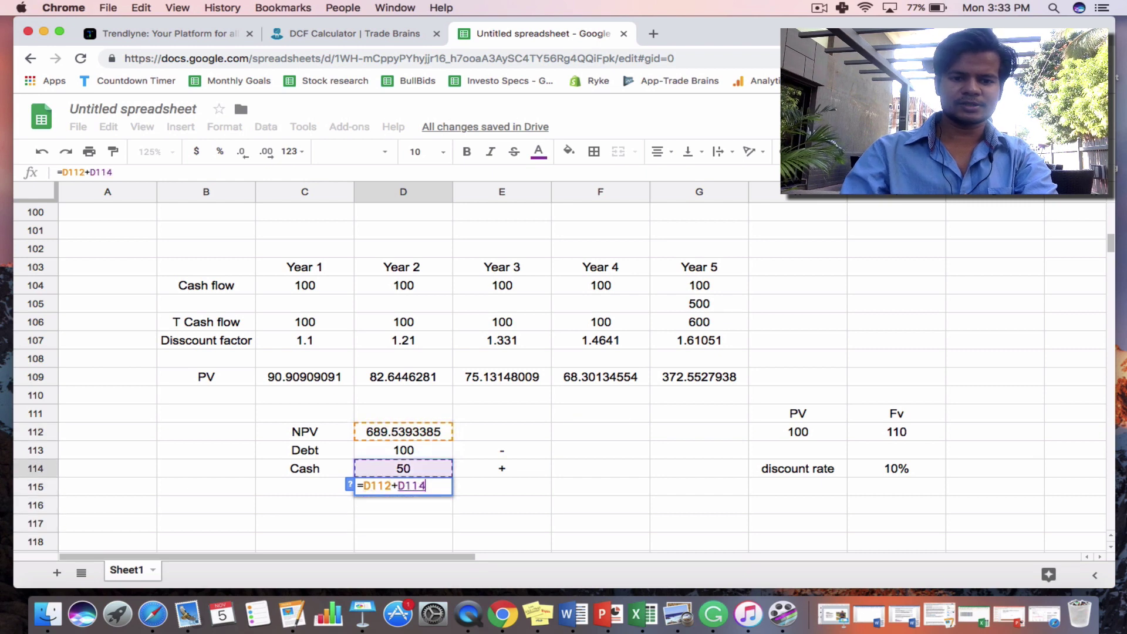
type("-")
key("Up")
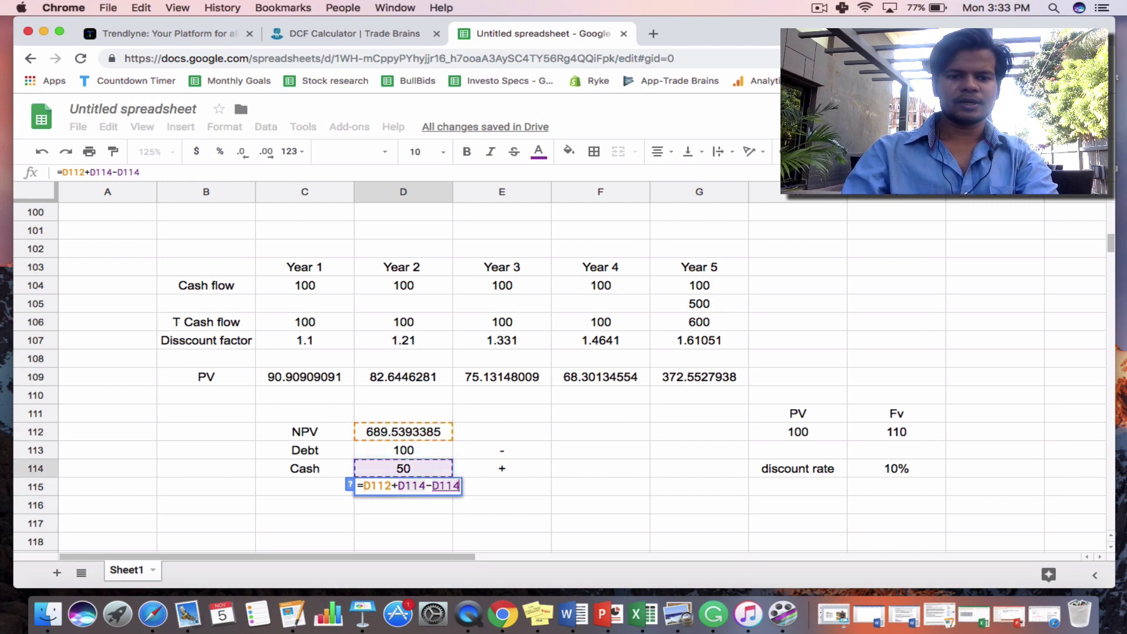
key("Up")
key("Return")
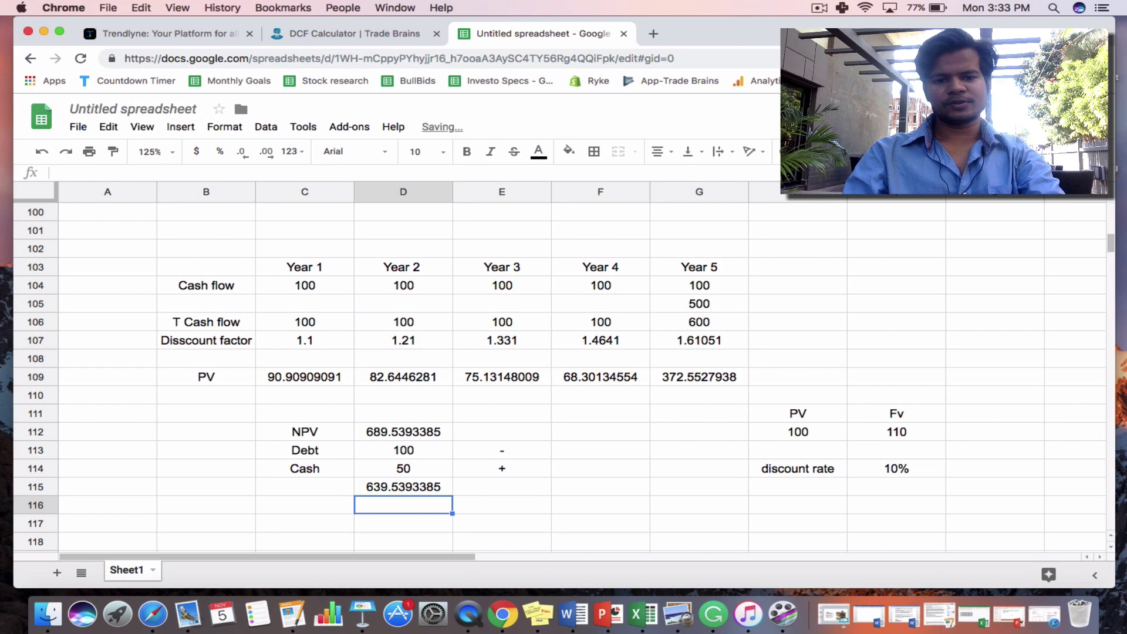
left_click(388, 487)
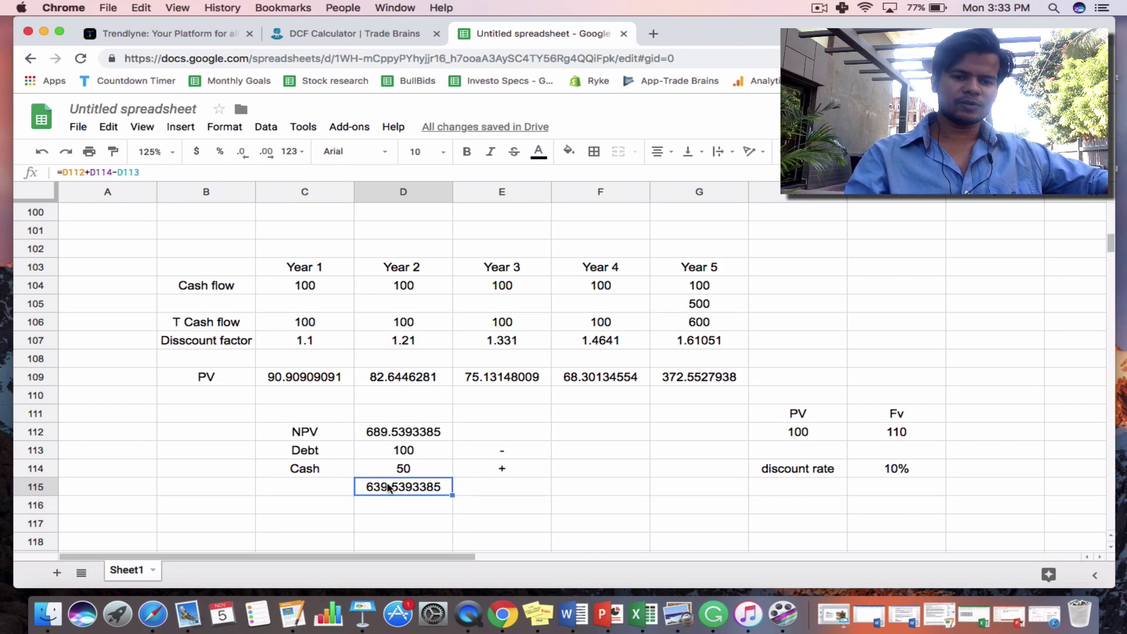
- Add the row "total no of out. shares" in C116 with the value 100 in D116
left_click(320, 507)
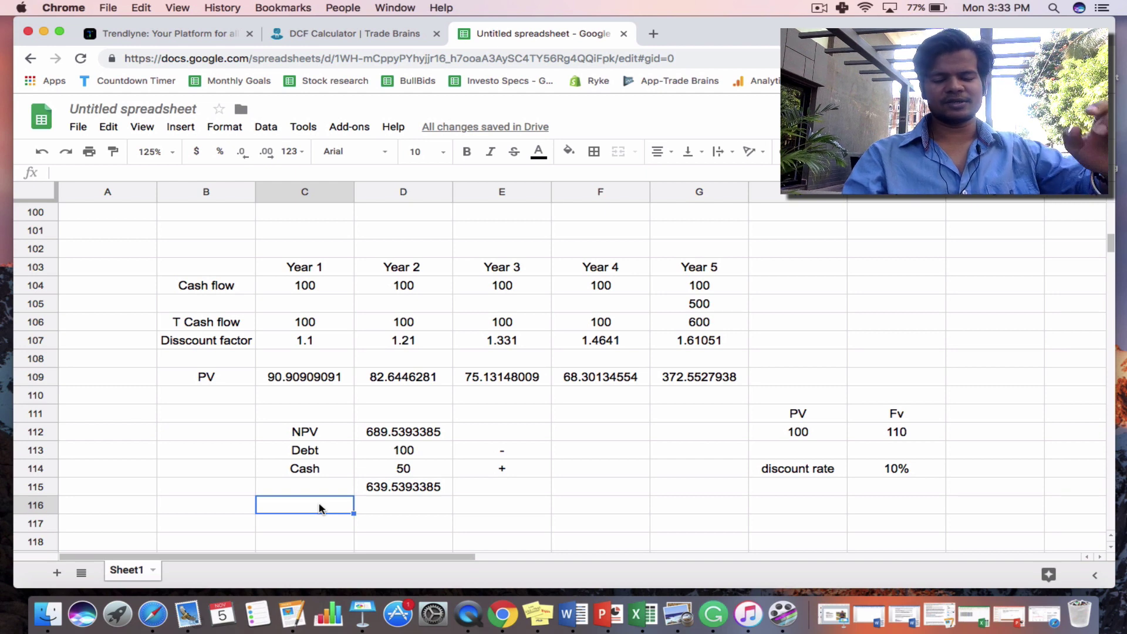
key("Right")
type("100")
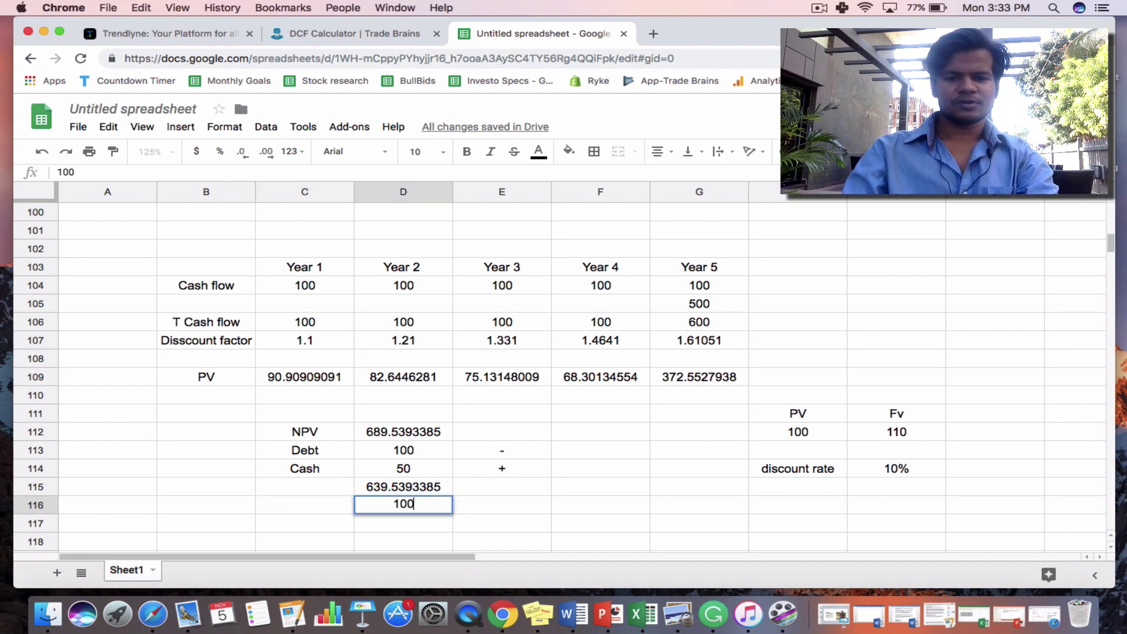
key("Left")
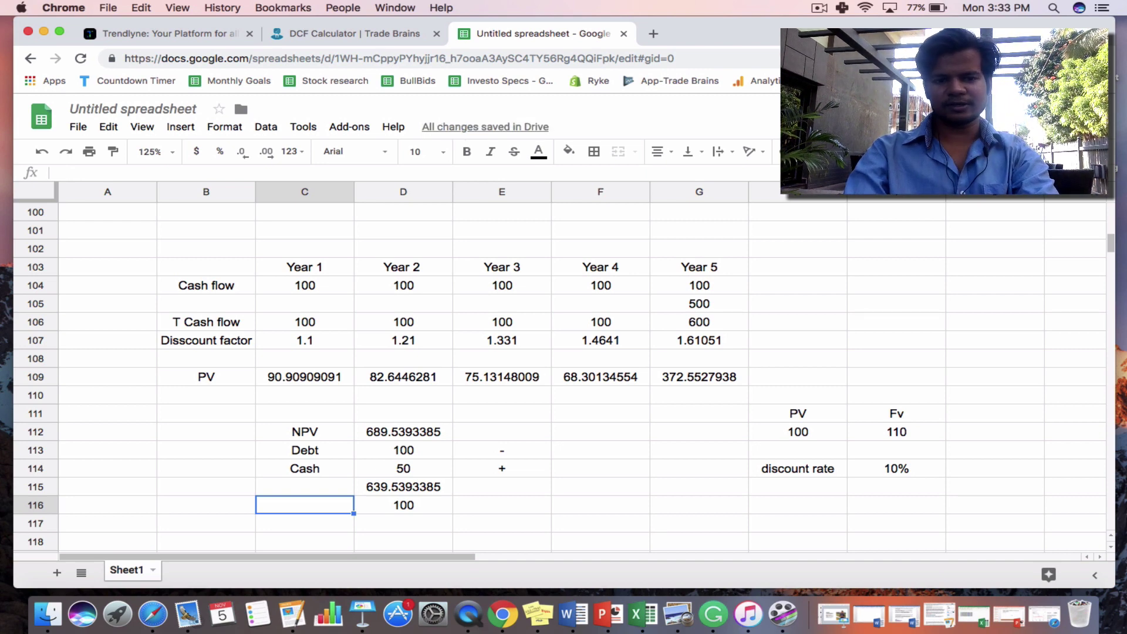
type("tot")
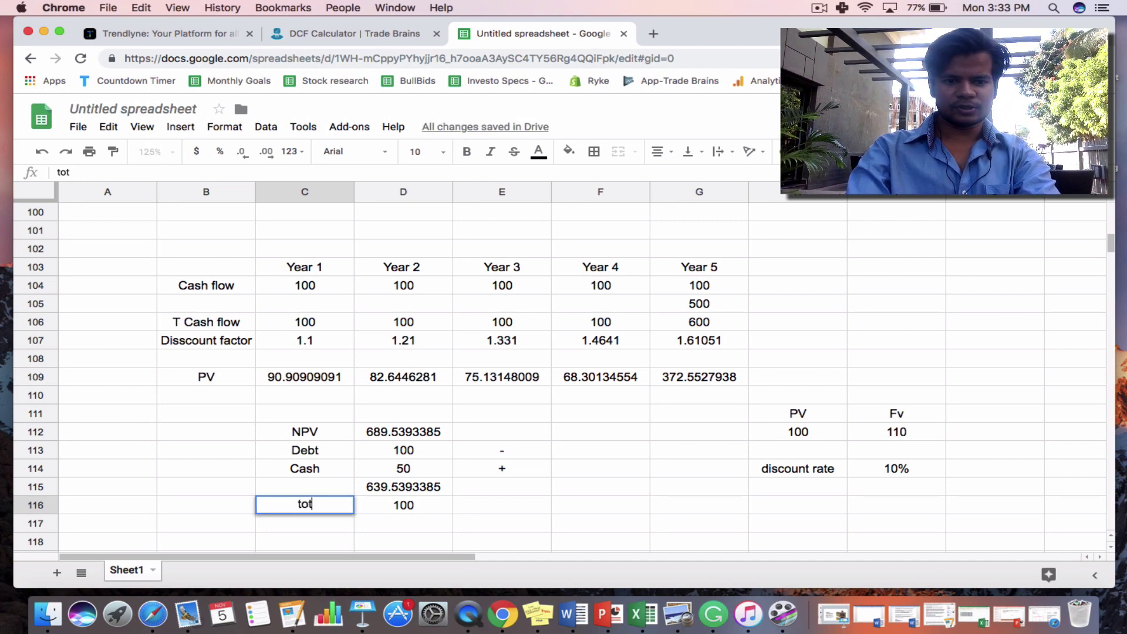
type("al no of out. sah")
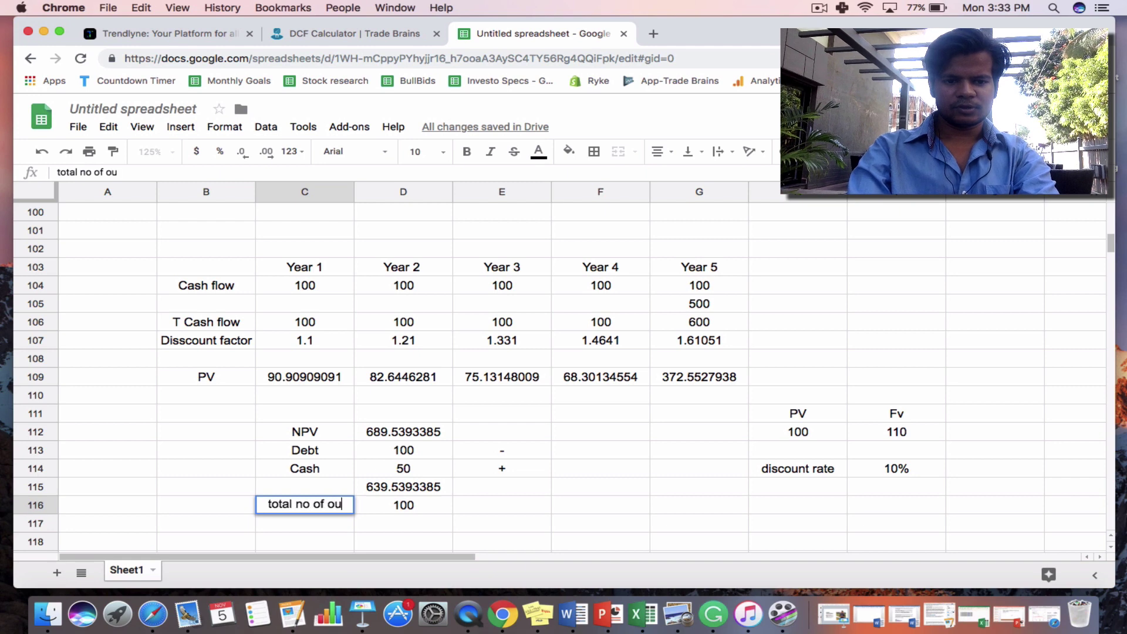
type("hares")
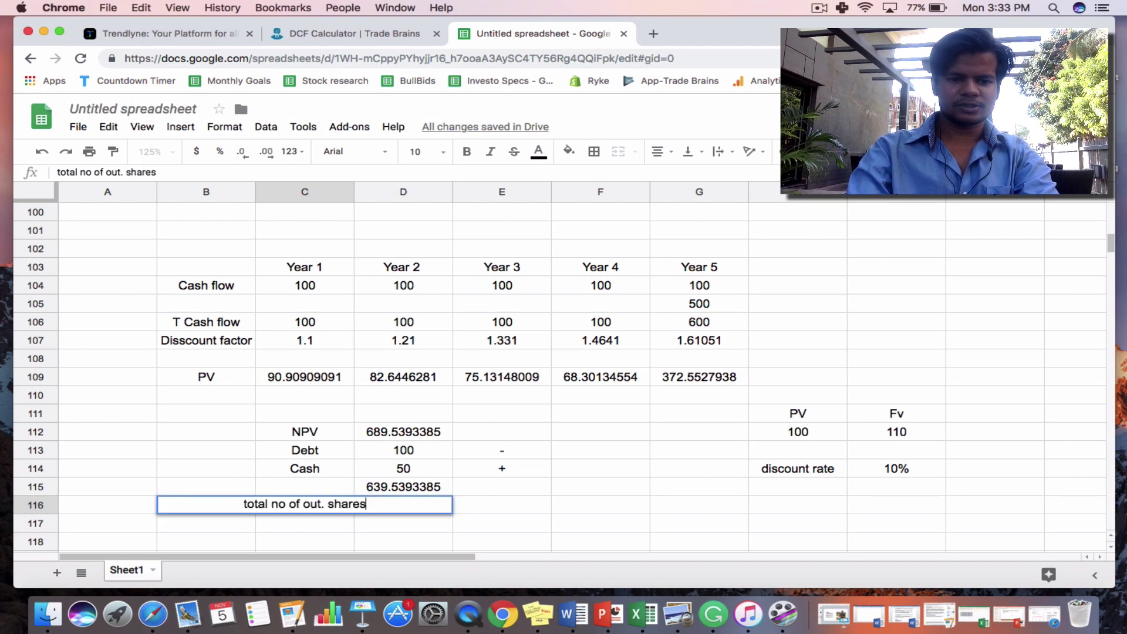
key("Return")
left_click(403, 504)
type("100")
key("Return")
key("Up")
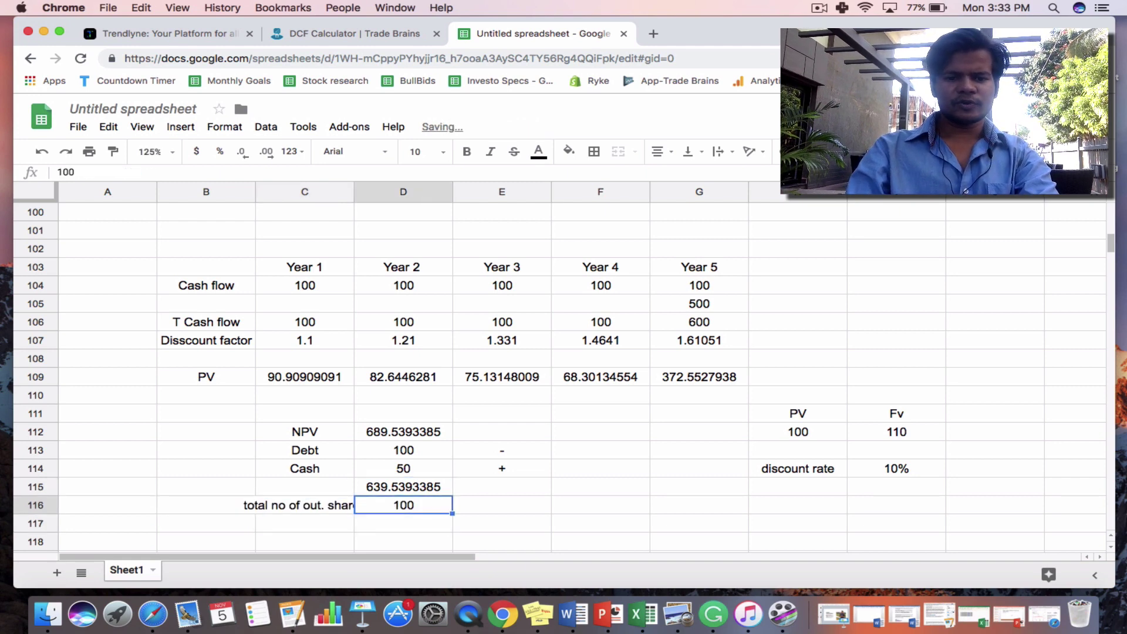
- Calculate the value per share in cell D117 by dividing the adjusted value by the share count, =D115/D116
left_click(403, 523)
type("=D115")
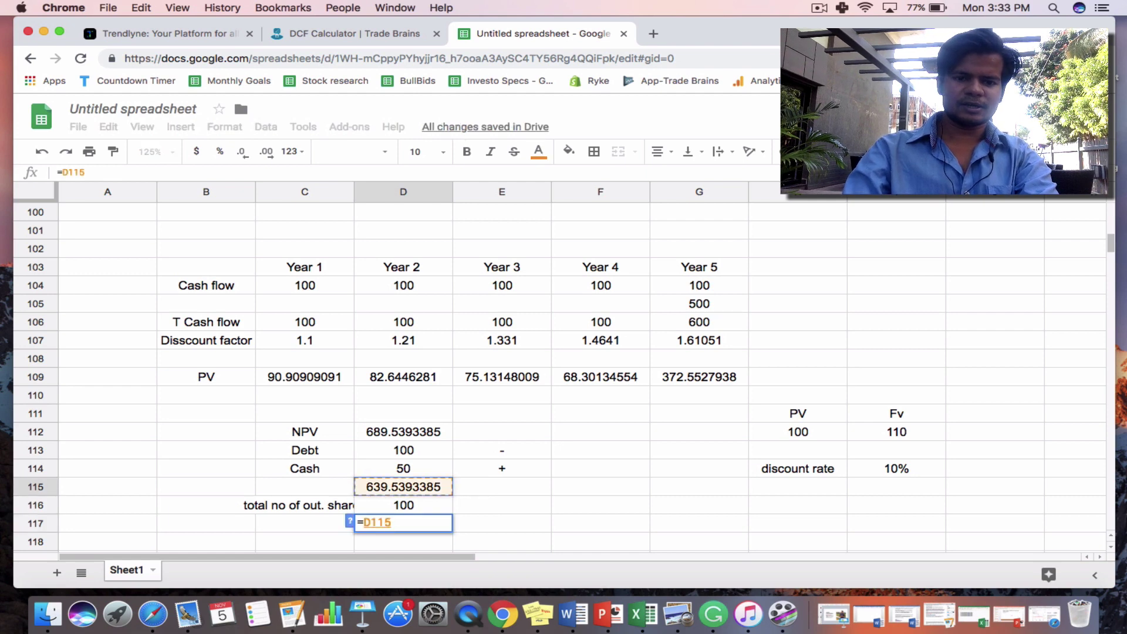
type("/")
key("Down")
key("Up")
key("Up")
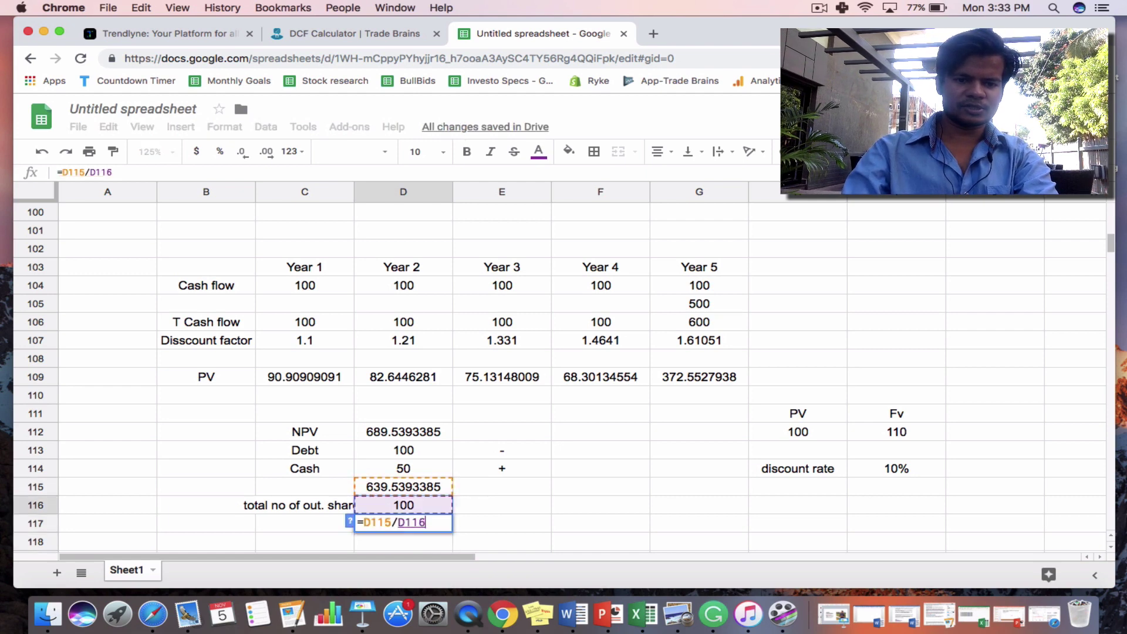
key("Return")
left_click(398, 523)
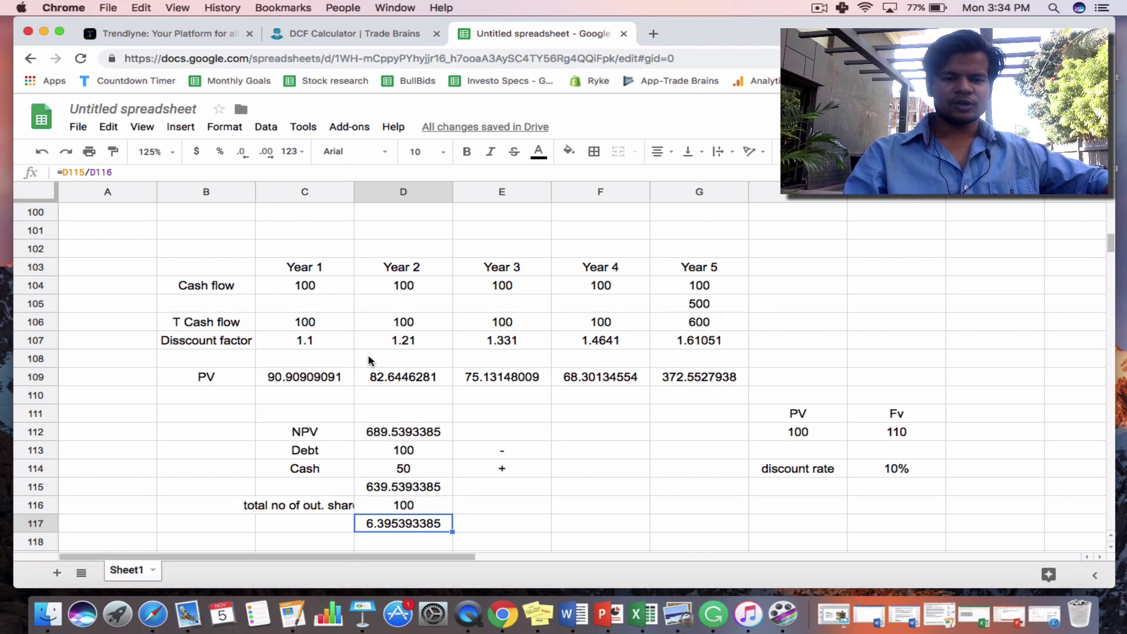
- Review the calculation chain from yearly cash flows and Year 5 total through discount factors and present values to the NPV
left_click(291, 286)
left_click_drag(363, 281, 691, 290)
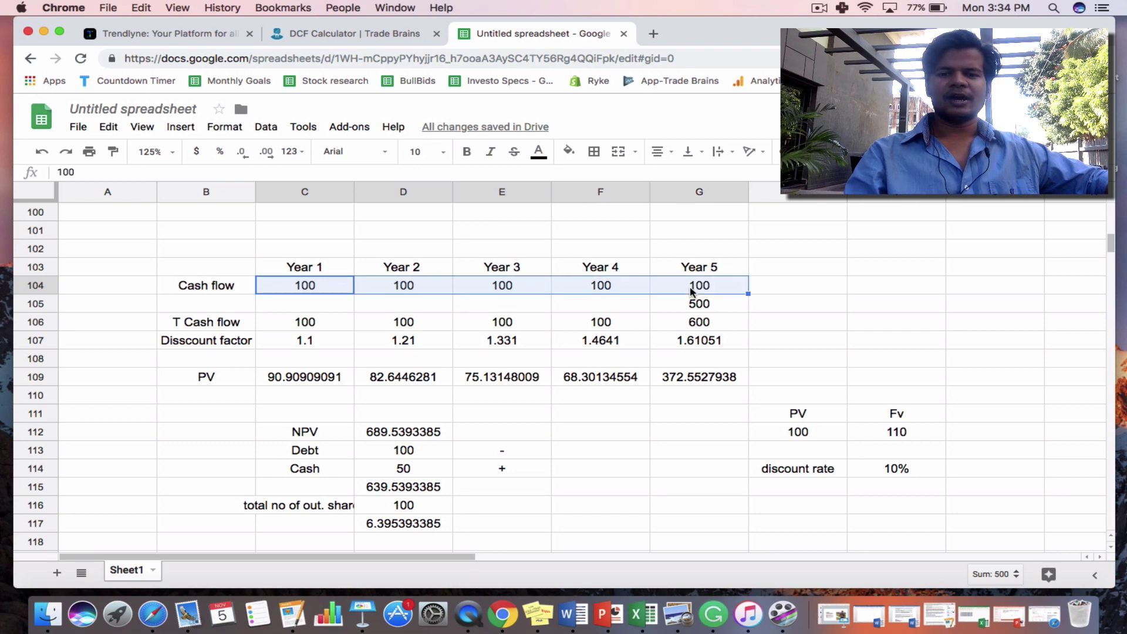
left_click(699, 323)
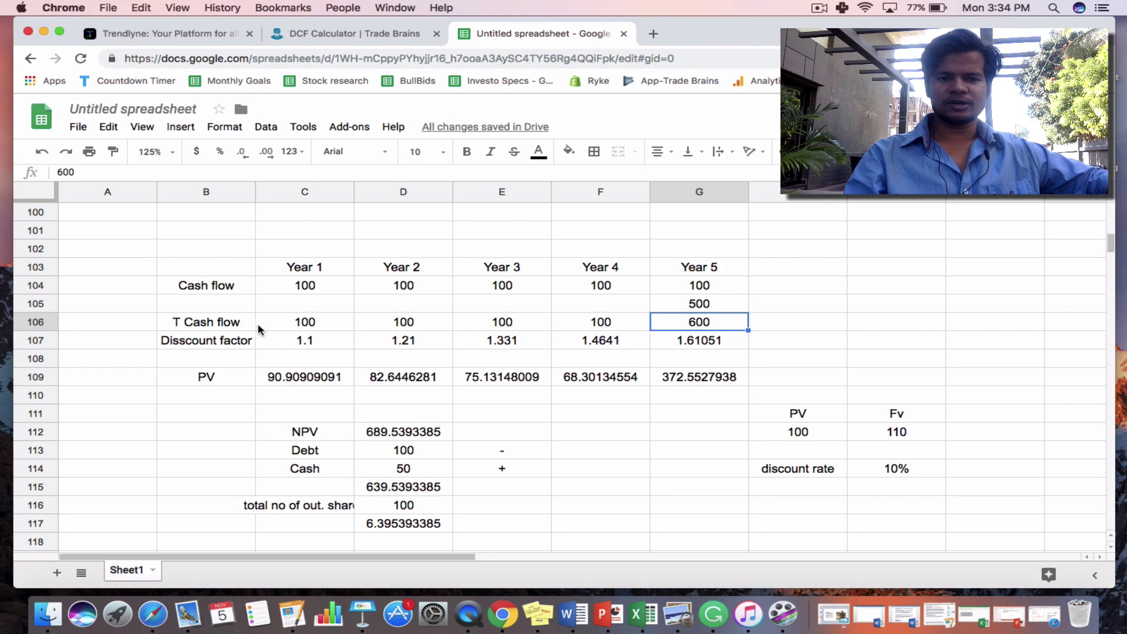
left_click(315, 344)
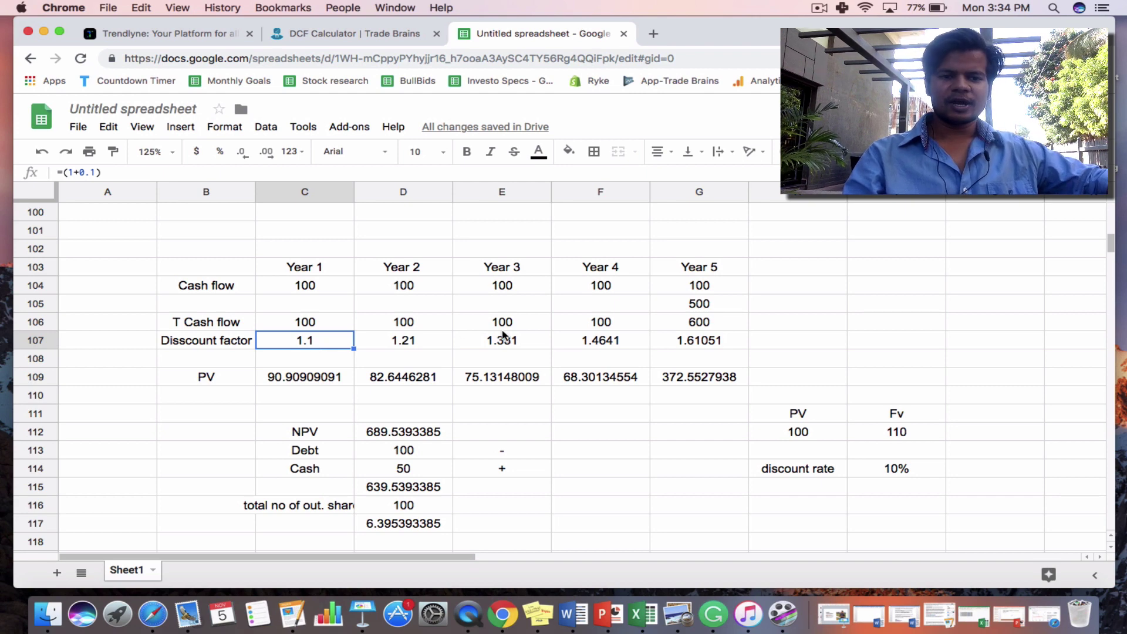
left_click_drag(322, 346, 355, 377)
left_click(689, 376)
left_click(430, 380)
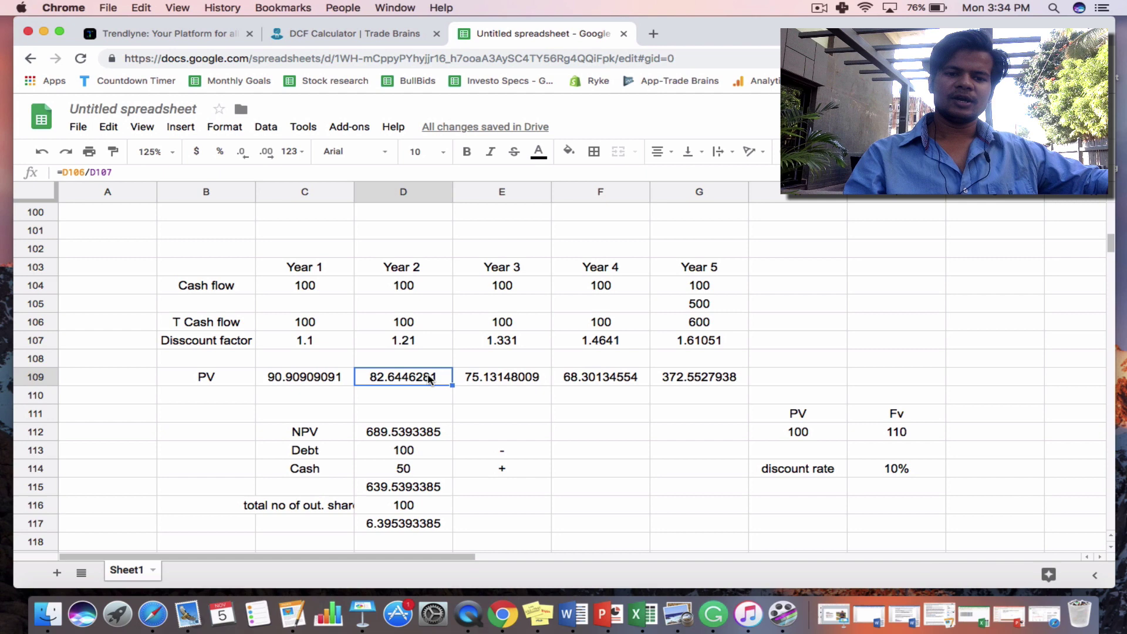
left_click(423, 430)
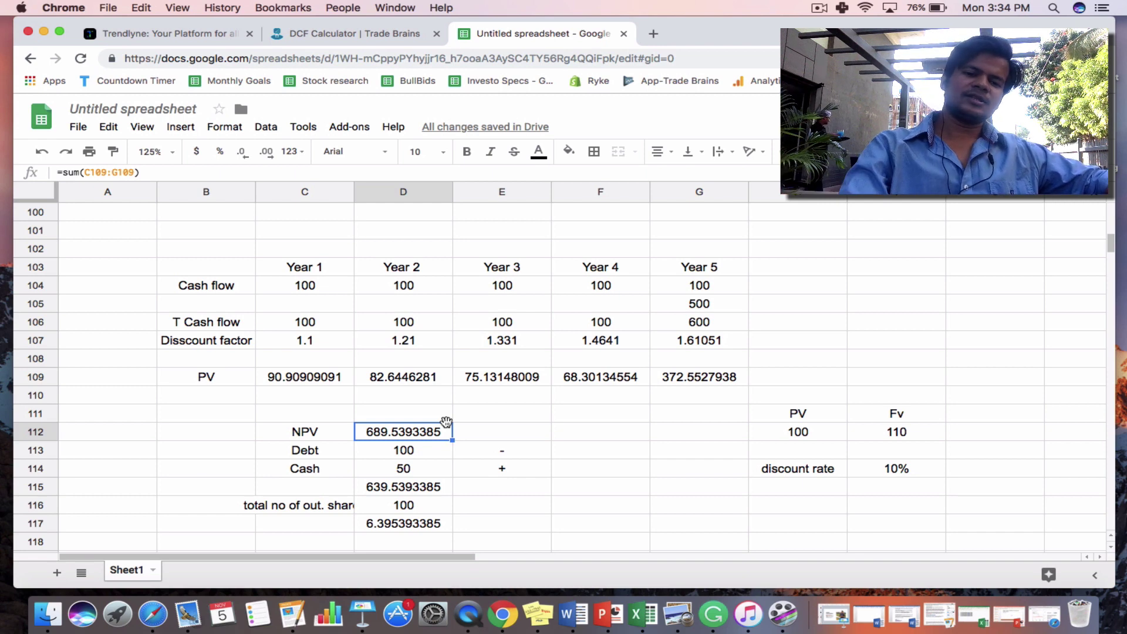
- Review the debt- and cash-adjusted value in D115 and the estimated yearly cash flows in C104:G104
left_click(399, 492)
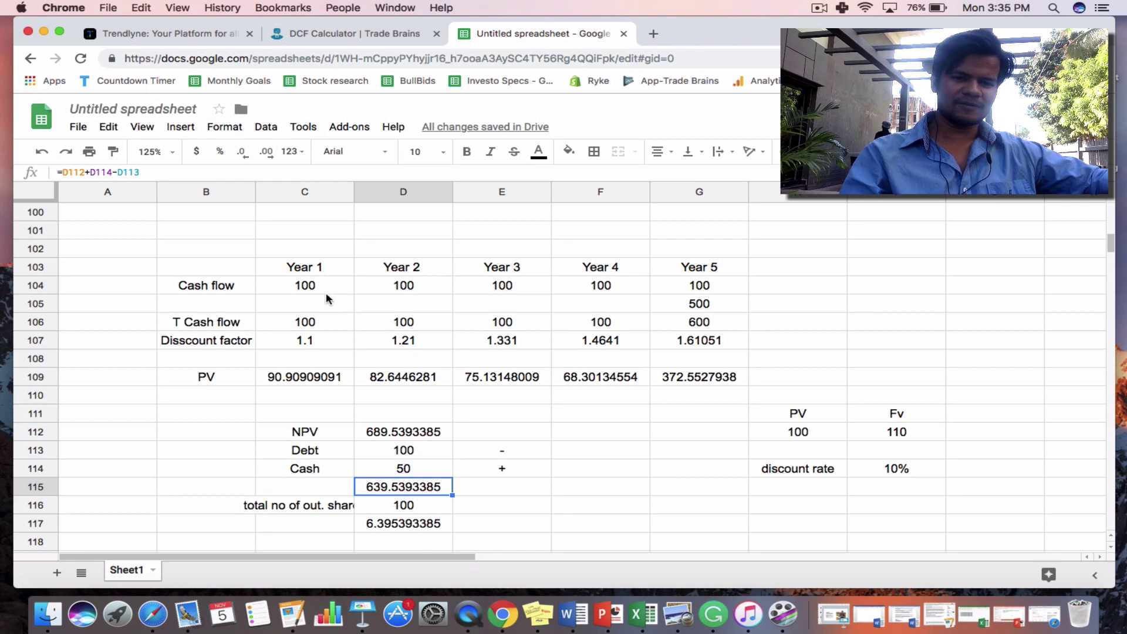
left_click_drag(321, 294, 678, 284)
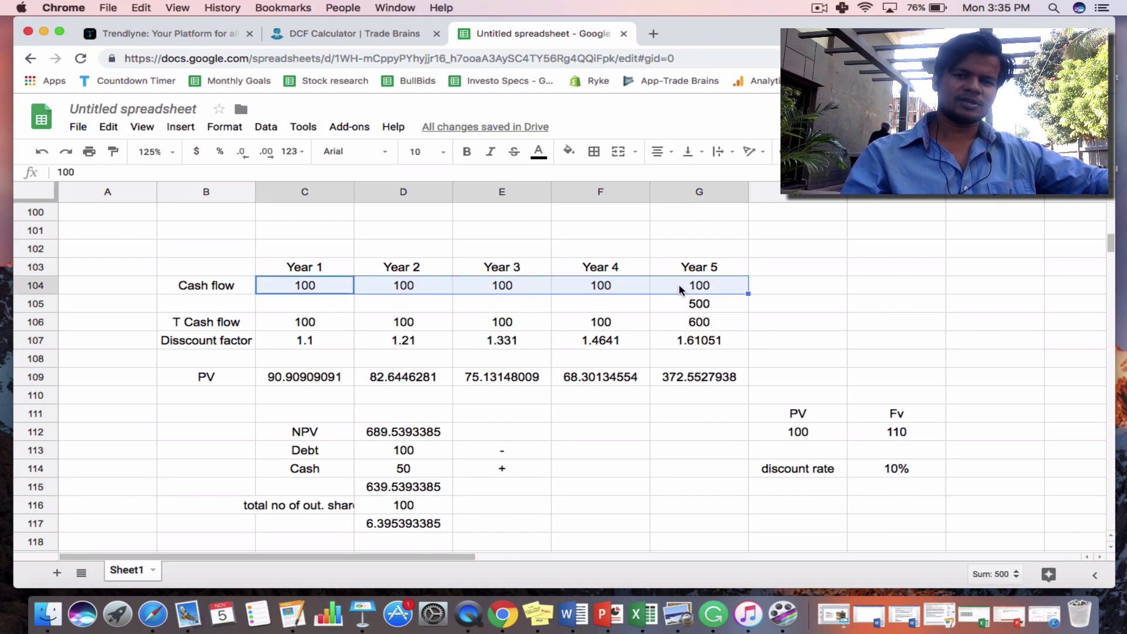
left_click(401, 288)
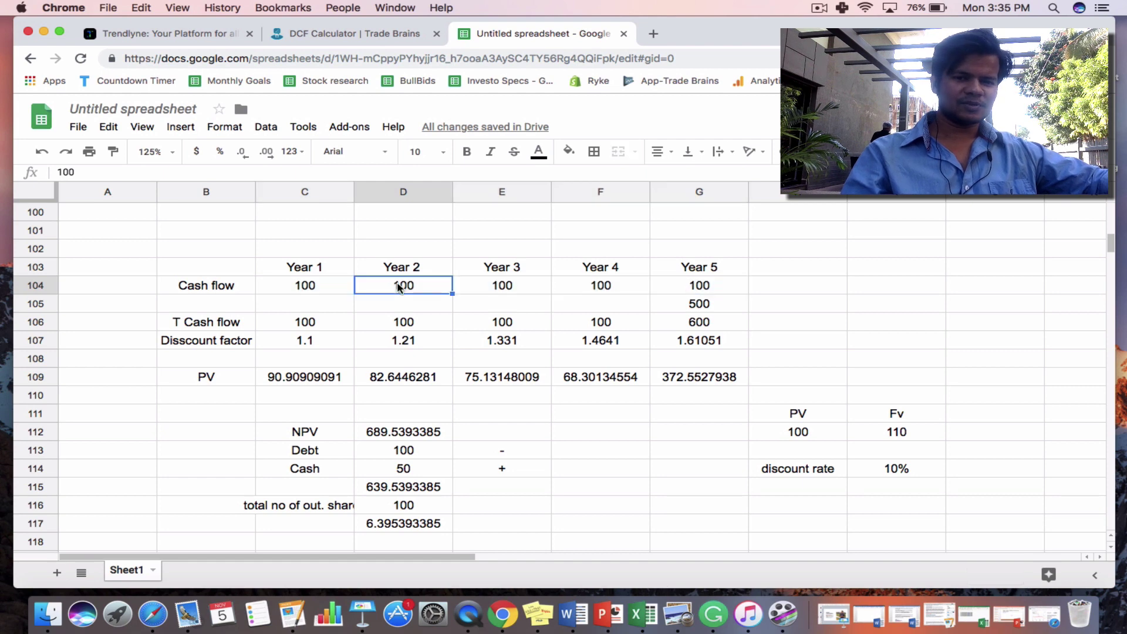
left_click(328, 288)
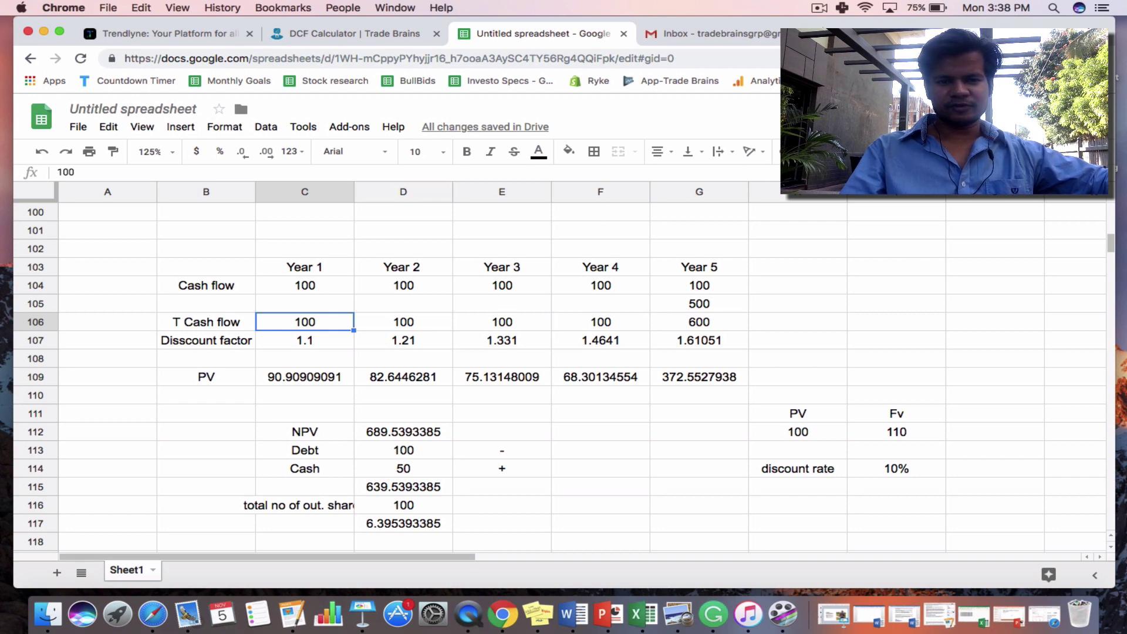
- Set the T Cash flow row to 120 for Year 2, 140 for Year 3 and 160 for Year 4 in D106:F106
left_click(404, 321)
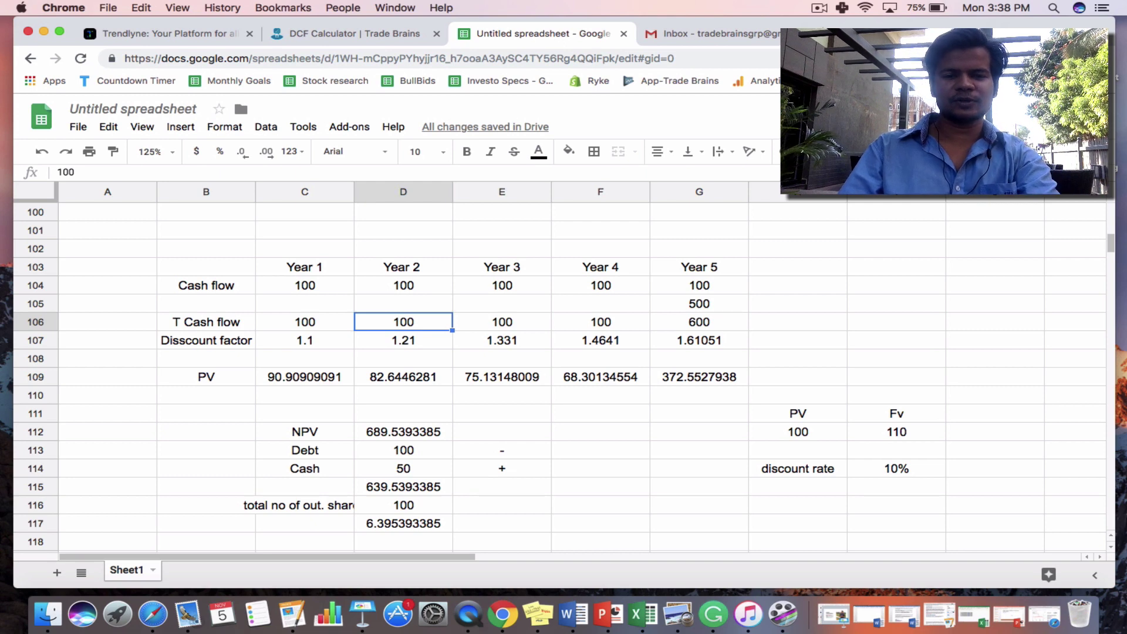
type("120")
key("Tab")
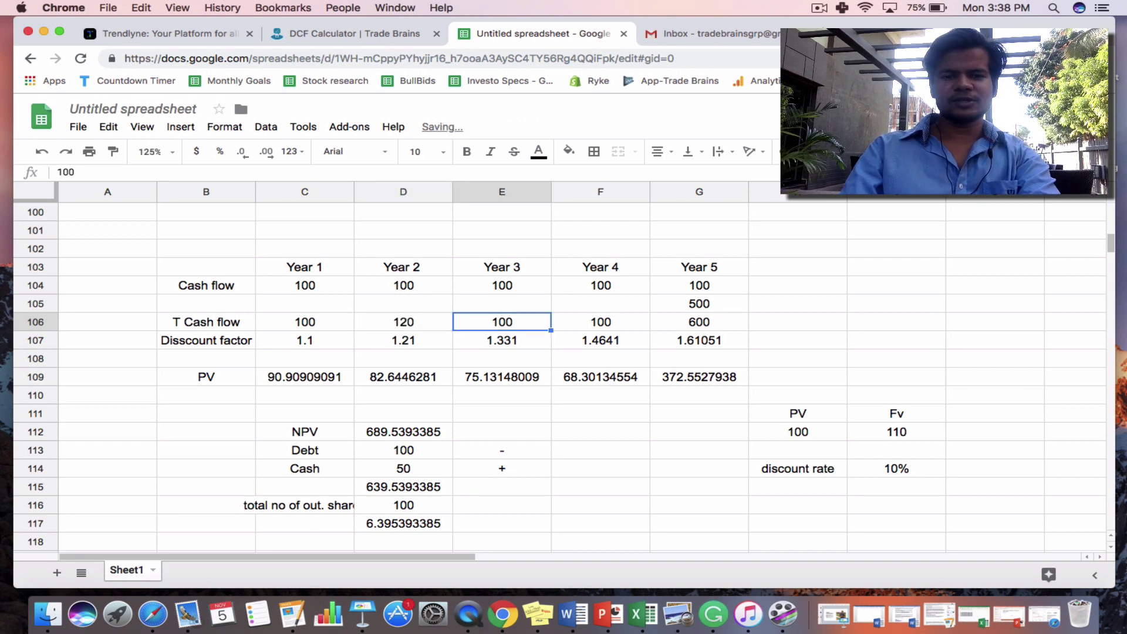
type("140")
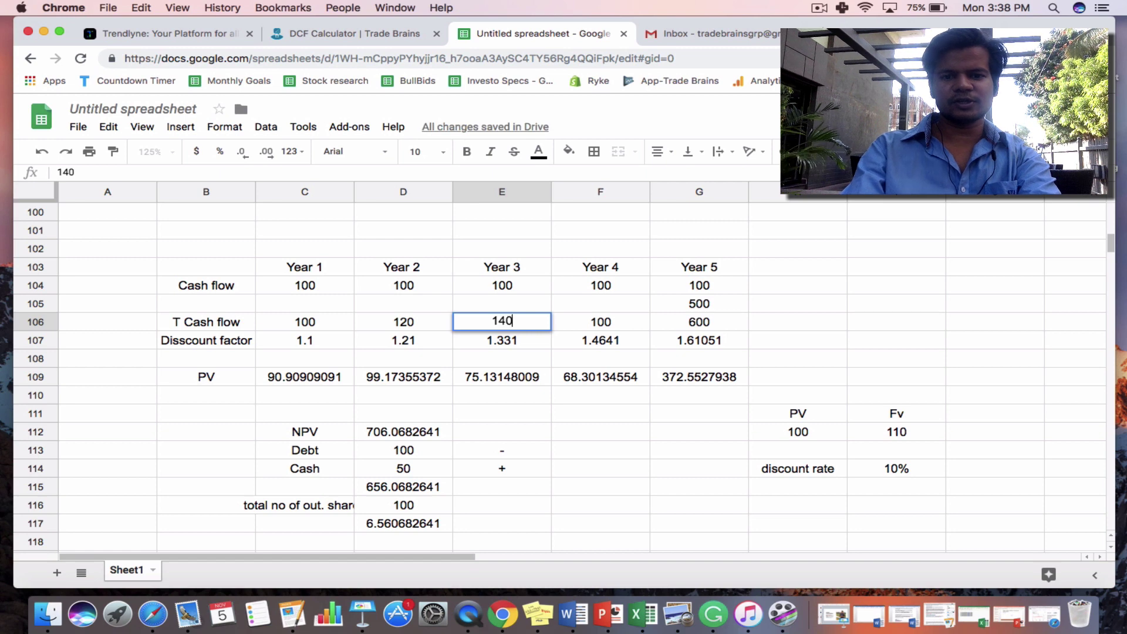
key("Tab")
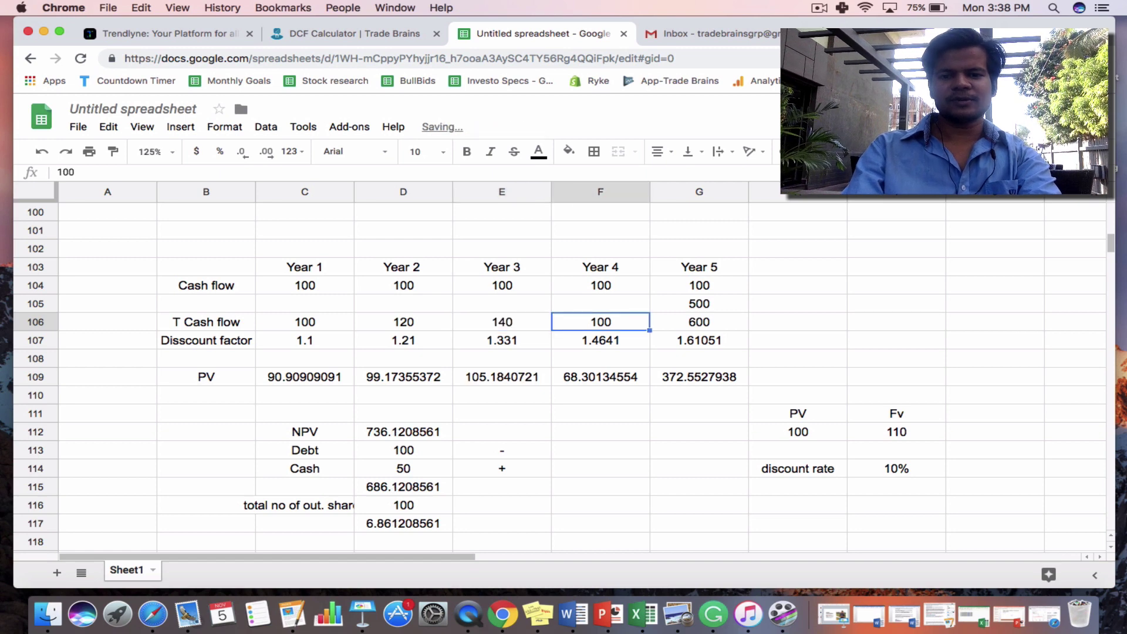
type("16")
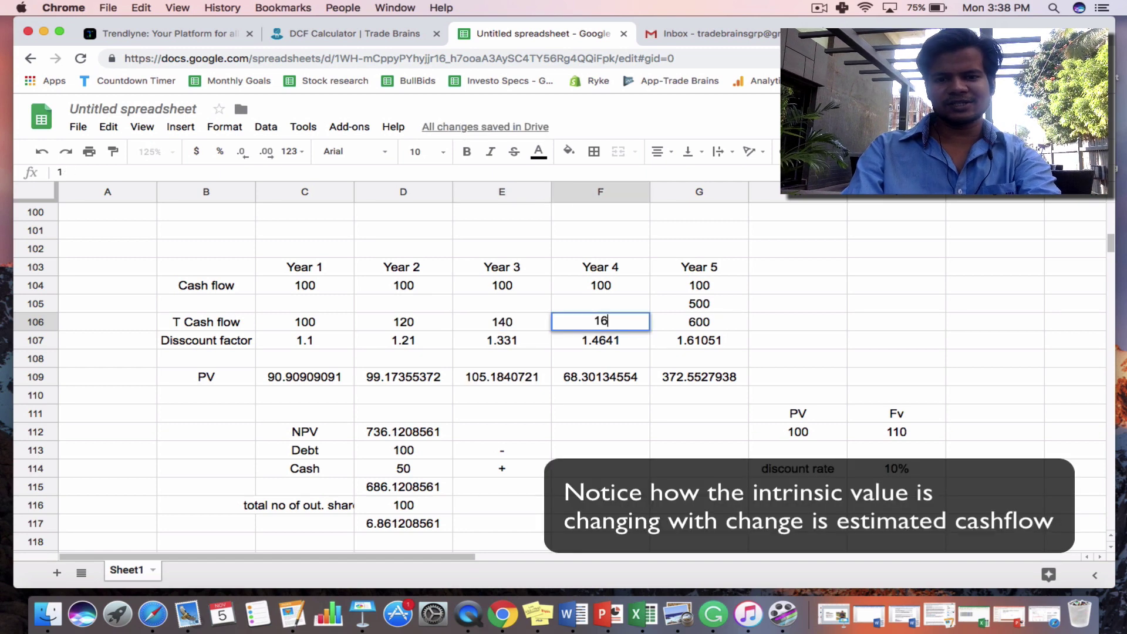
type("0")
key("Tab")
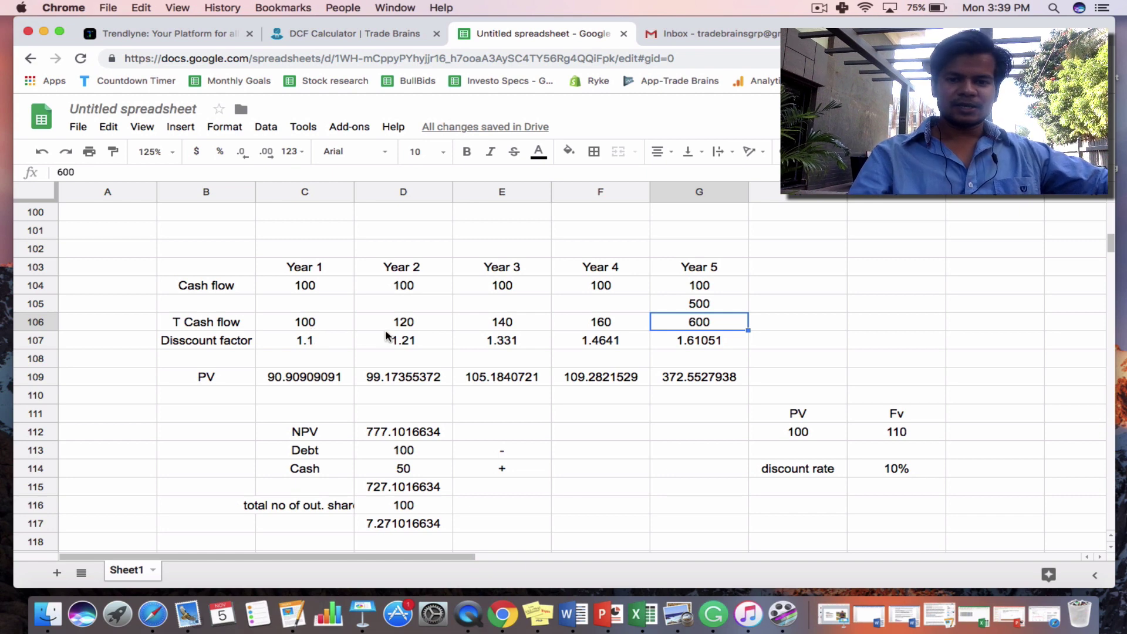
- Examine the additional Year 5 amount in cell G105, between the Year 5 cash flow and its total
left_click(699, 306)
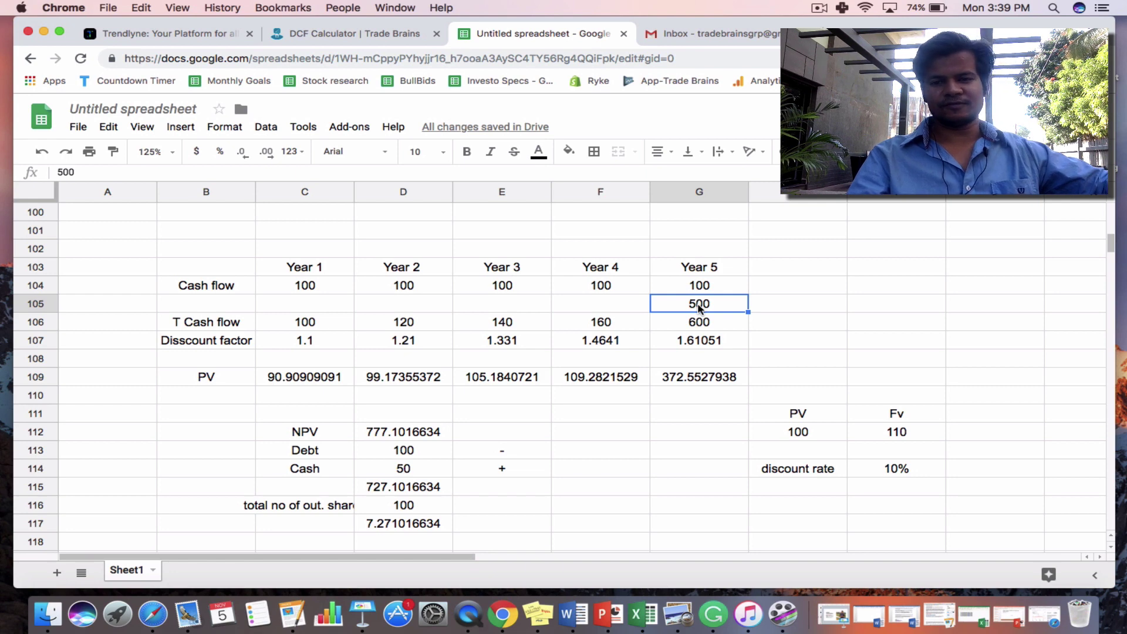
key("Right")
key("Left")
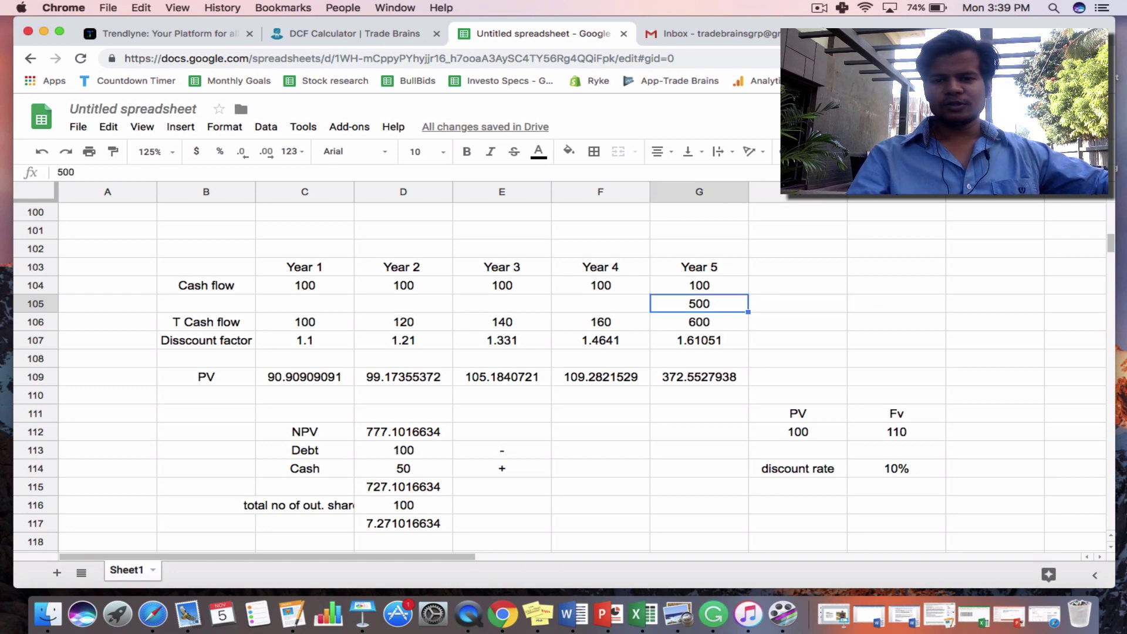